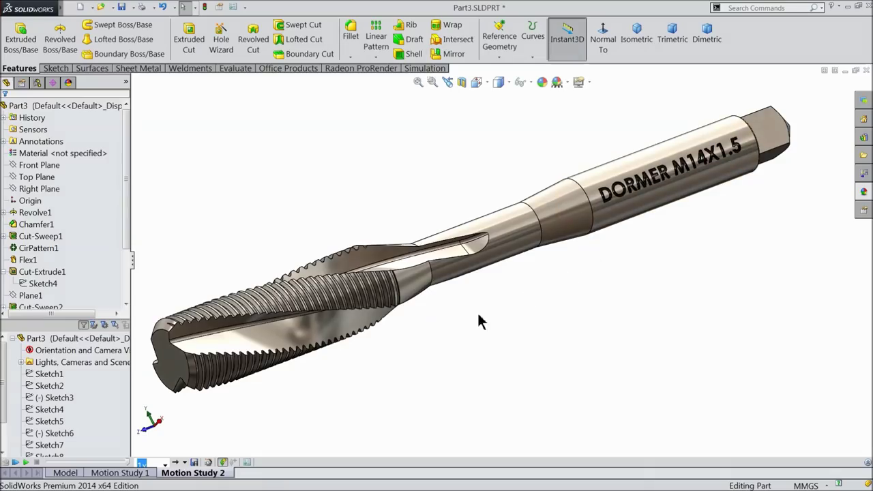
Play Motion Study 2 of the finished tap, then pick the Right Plane in a new part
left_click(27, 462)
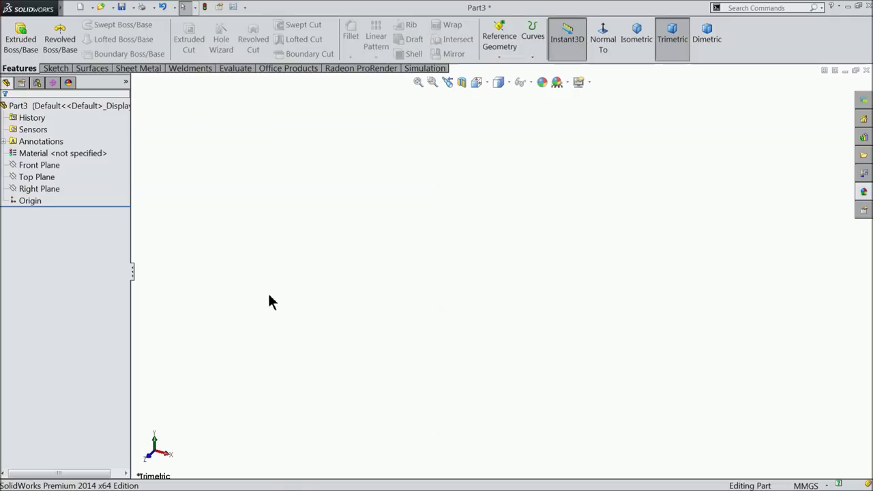
left_click(14, 191)
Start a sketch on the Right Plane, then draw and delete a stray vertical line
left_click(19, 170)
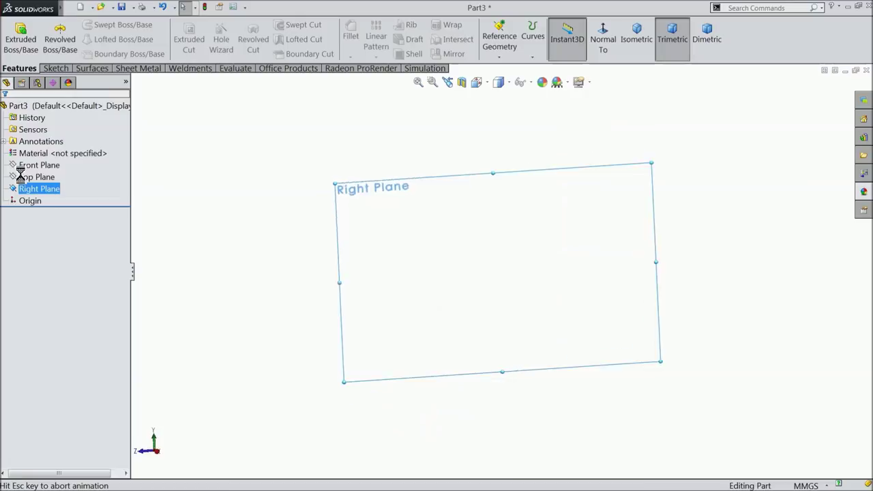
left_click(57, 68)
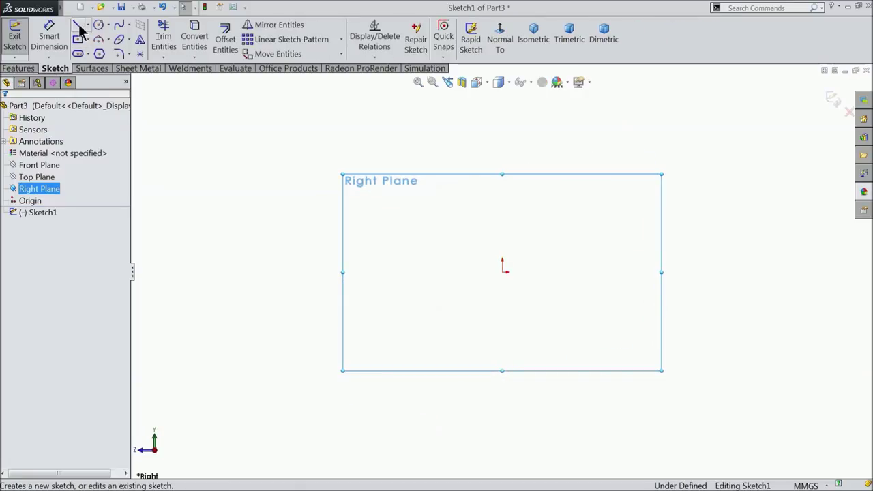
left_click(79, 30)
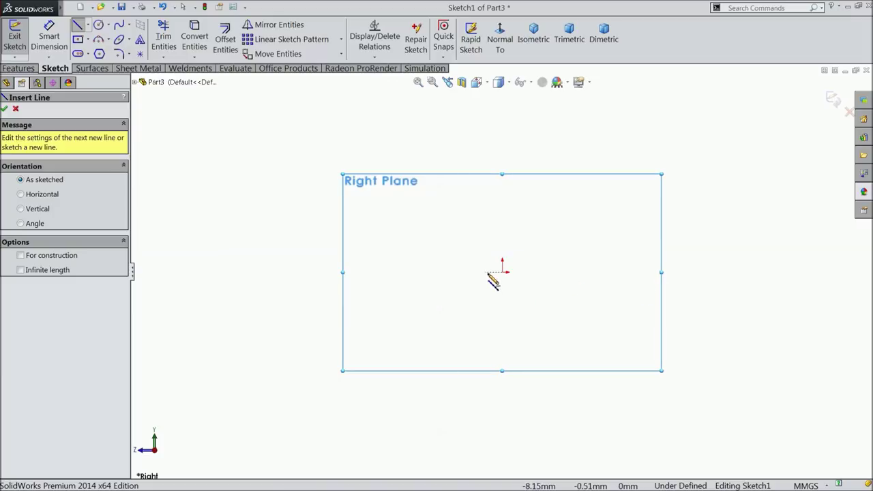
left_click(502, 222)
left_click(502, 272)
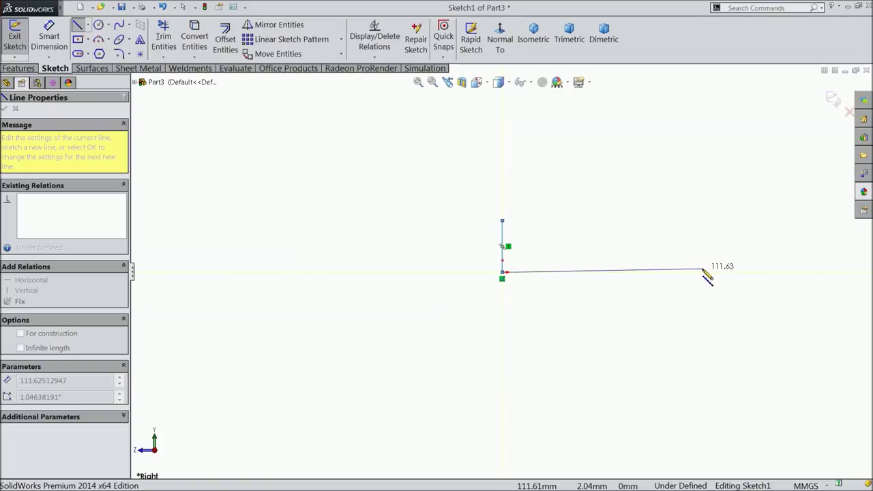
key("Escape")
left_click(503, 251)
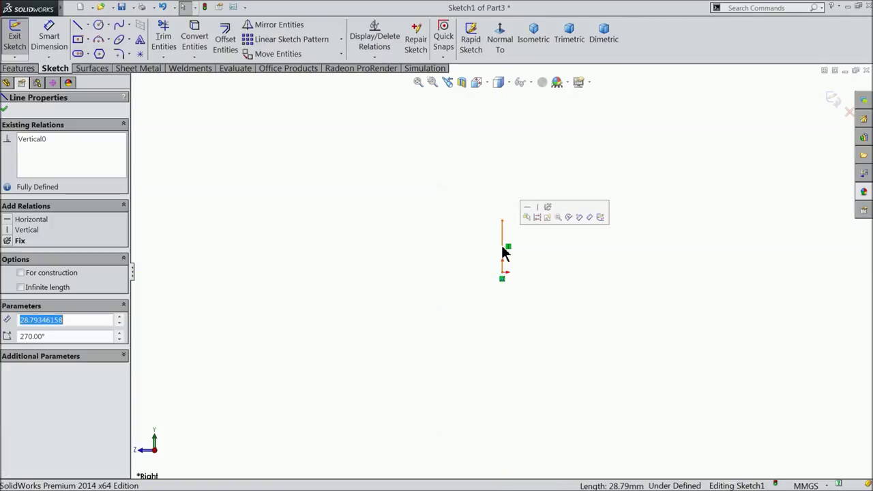
key("Escape")
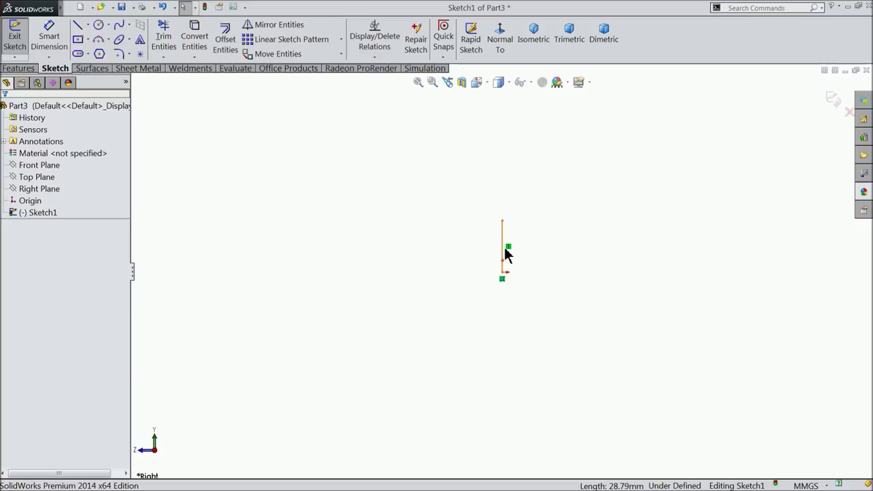
left_click(504, 251)
key("Delete")
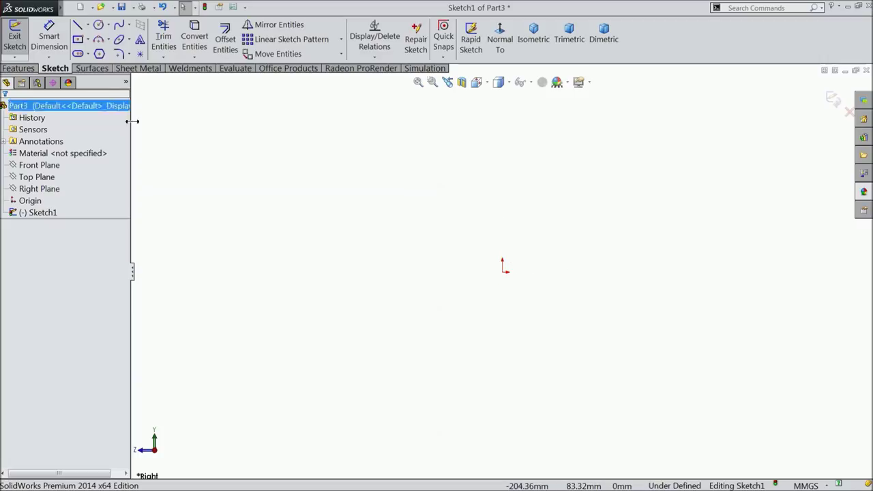
Draw a closed six-line stepped outline from the origin with a sloped step on top
left_click(78, 25)
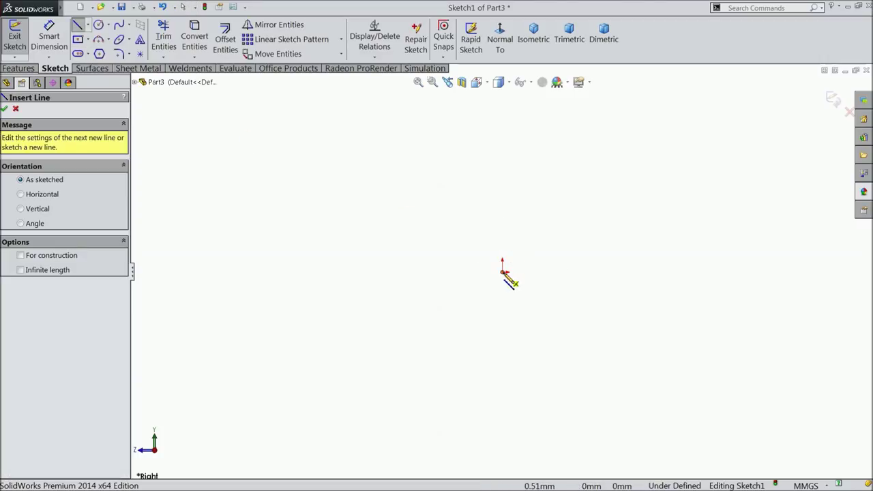
left_click(503, 272)
left_click(502, 319)
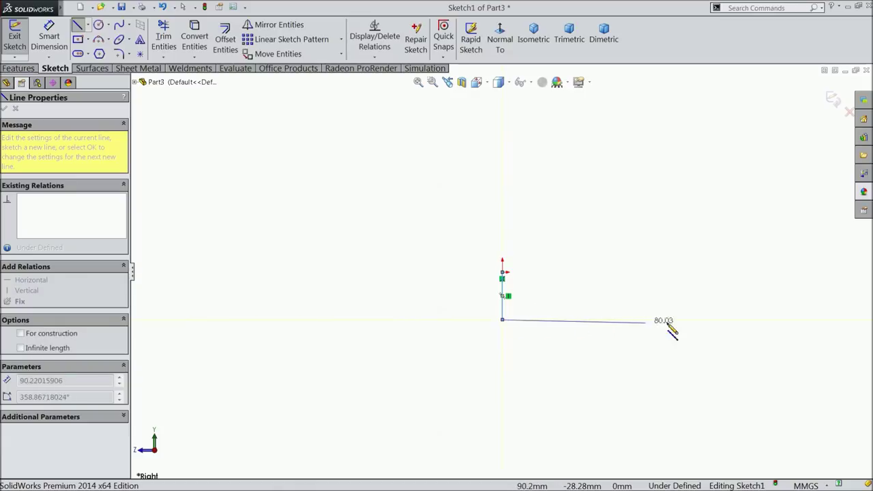
left_click(735, 319)
left_click(735, 303)
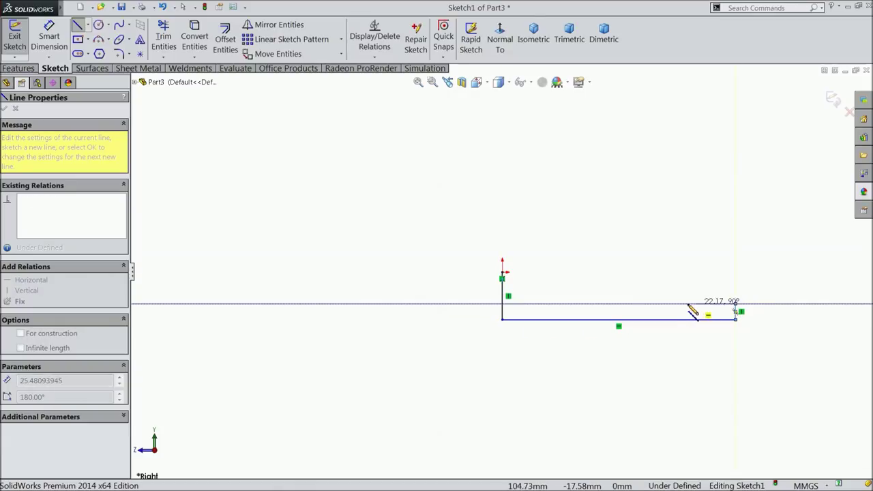
left_click(669, 304)
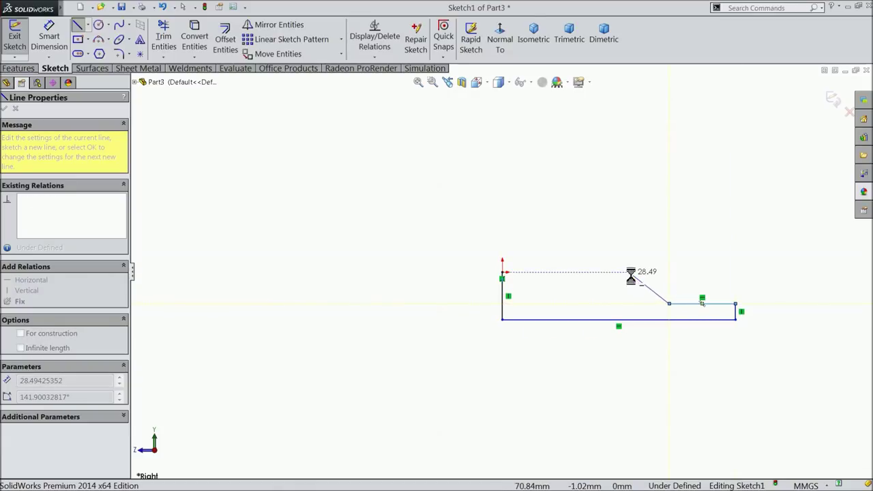
left_click(629, 273)
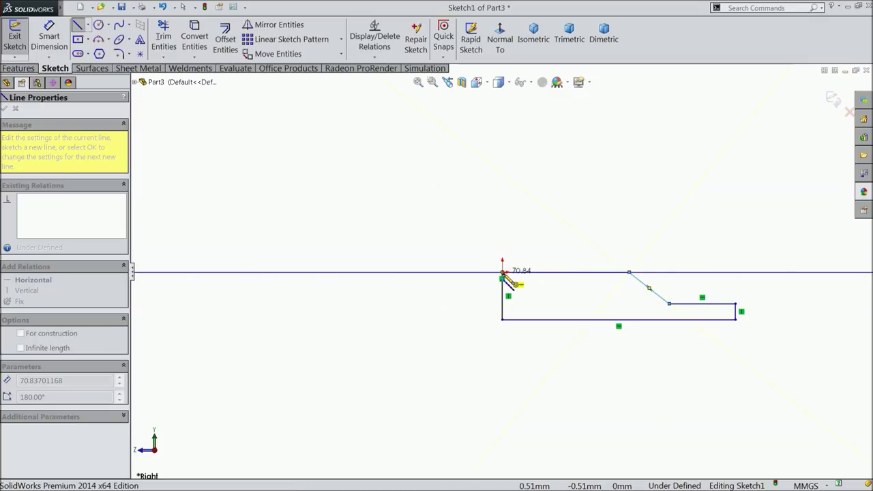
left_click(502, 273)
right_click(415, 249)
Dimension the bottom edge to 75 mm and the left edge to 7.5 mm
left_click(436, 131)
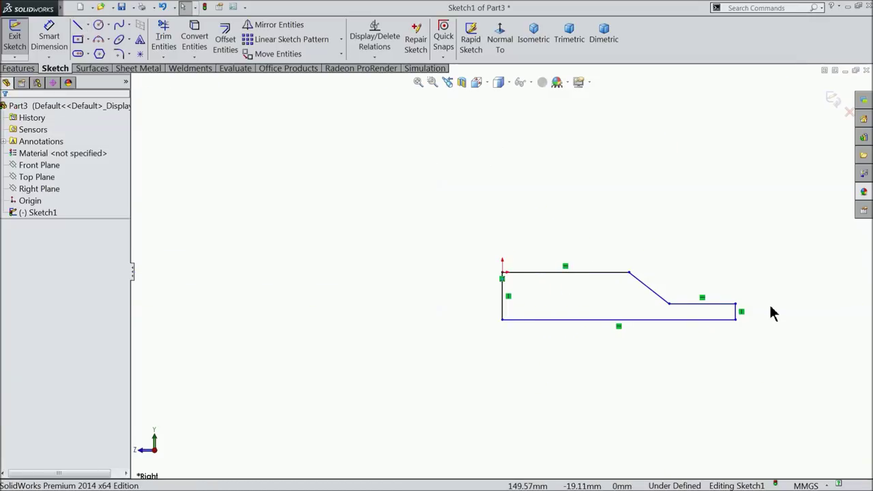
scroll(773, 312, "down", 6)
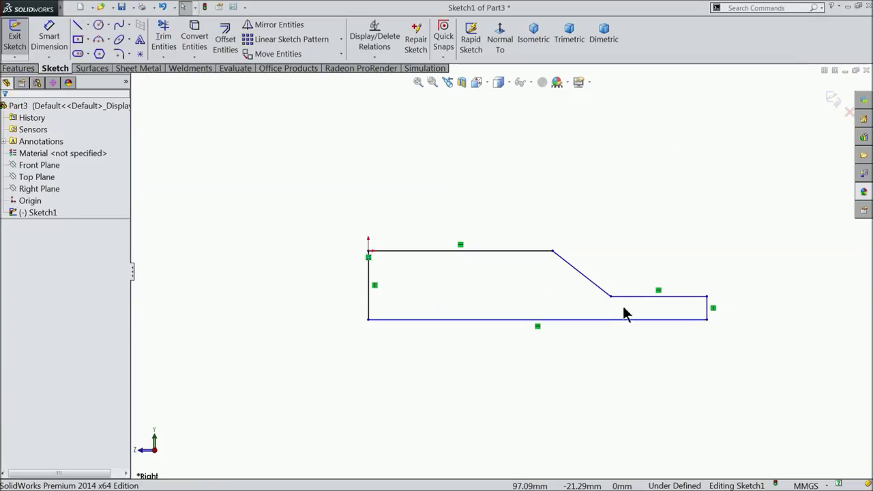
left_click(49, 38)
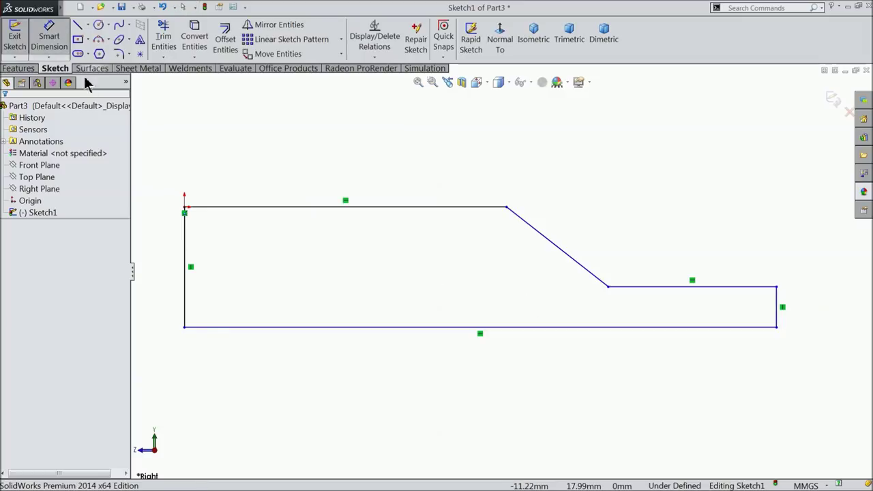
left_click(392, 335)
left_click(403, 369)
type("75")
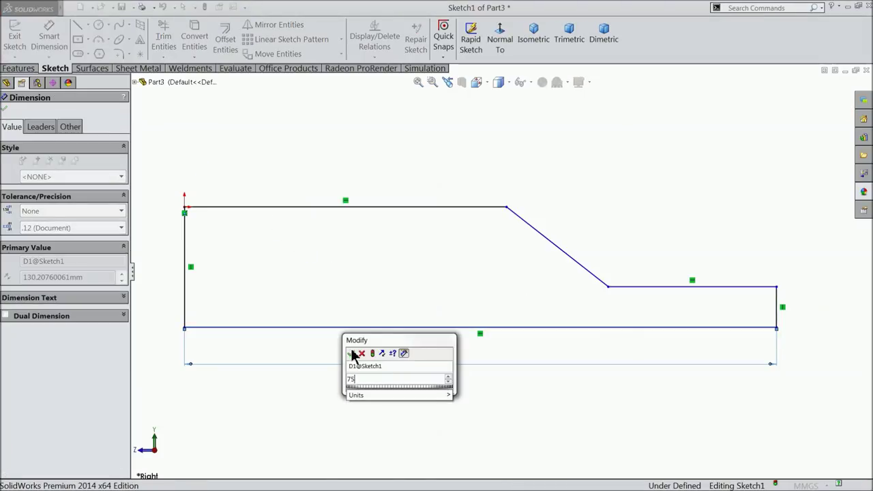
left_click(352, 353)
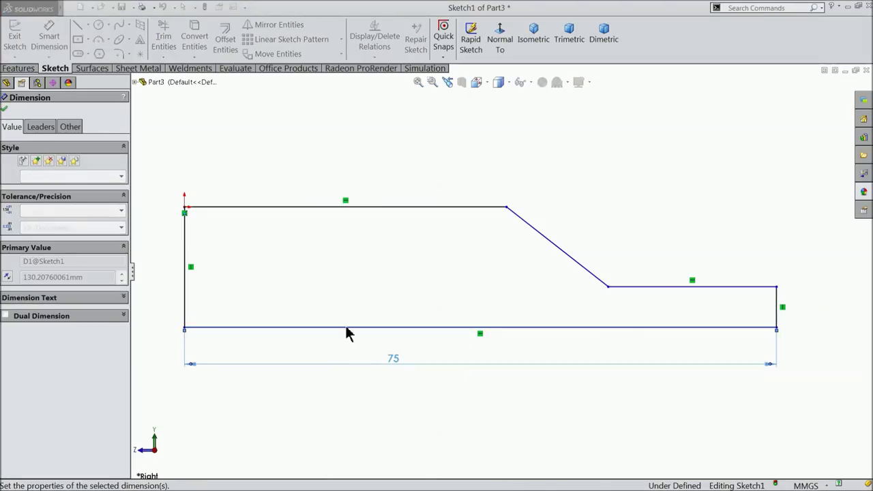
left_click(188, 258)
left_click(169, 254)
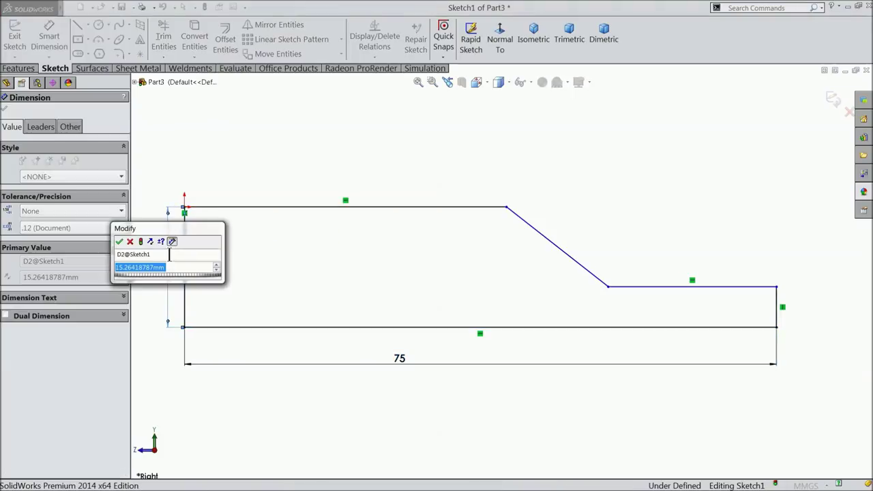
type("73")
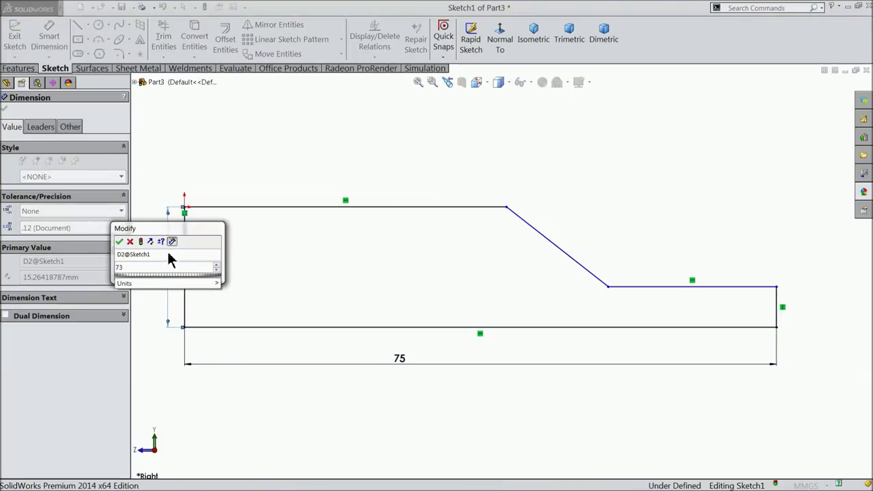
key("BackSpace")
type(".5")
key("Return")
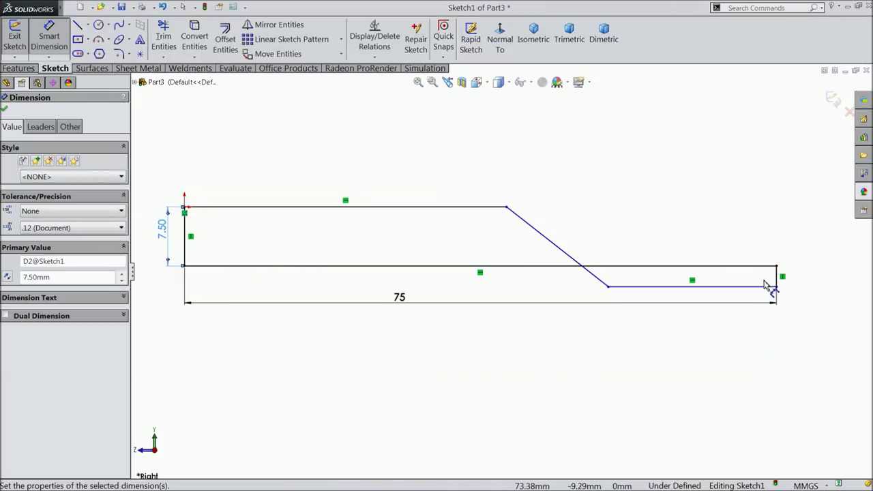
Set the top edge to 40 mm, raise the right end, and dimension its height 4 mm
left_click(361, 207)
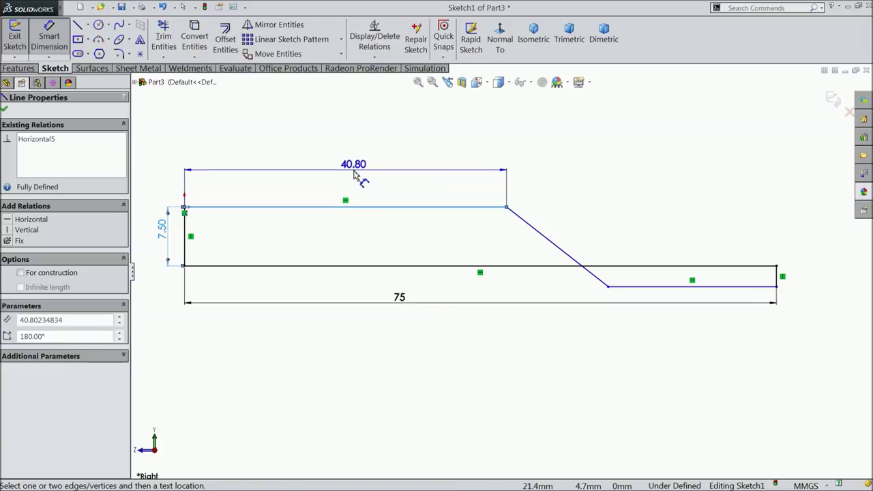
left_click(354, 174)
type("40")
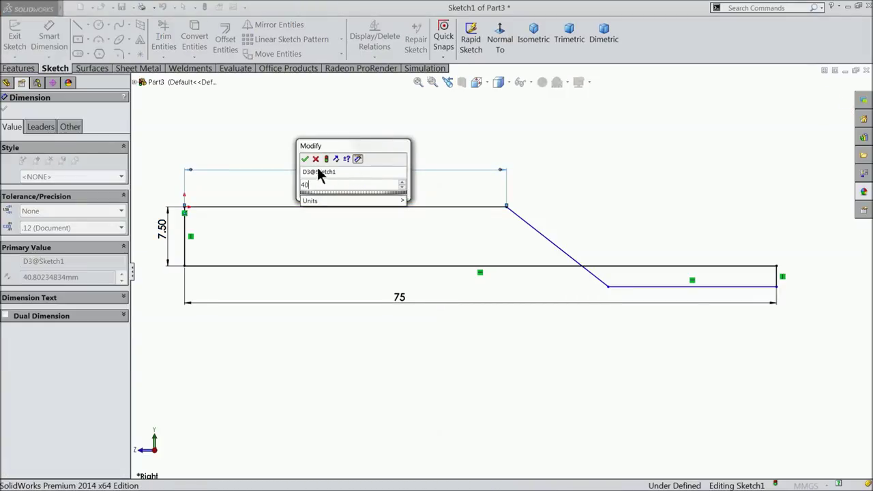
left_click(304, 159)
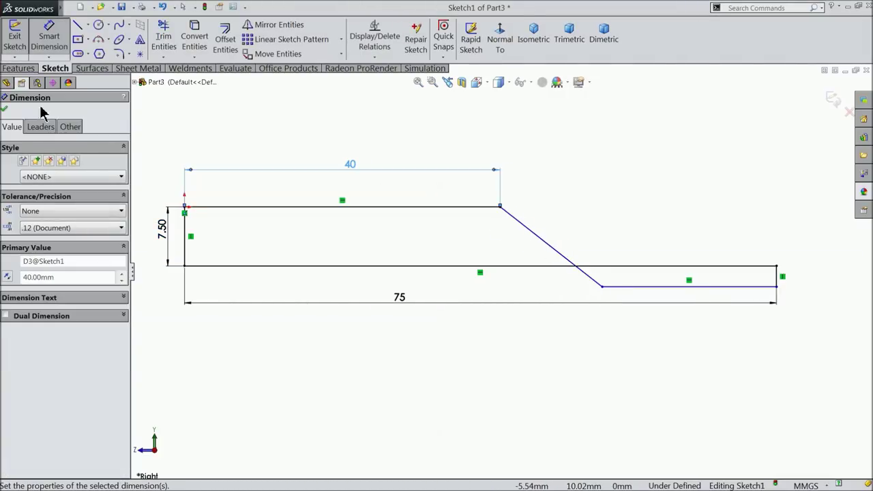
left_click(49, 39)
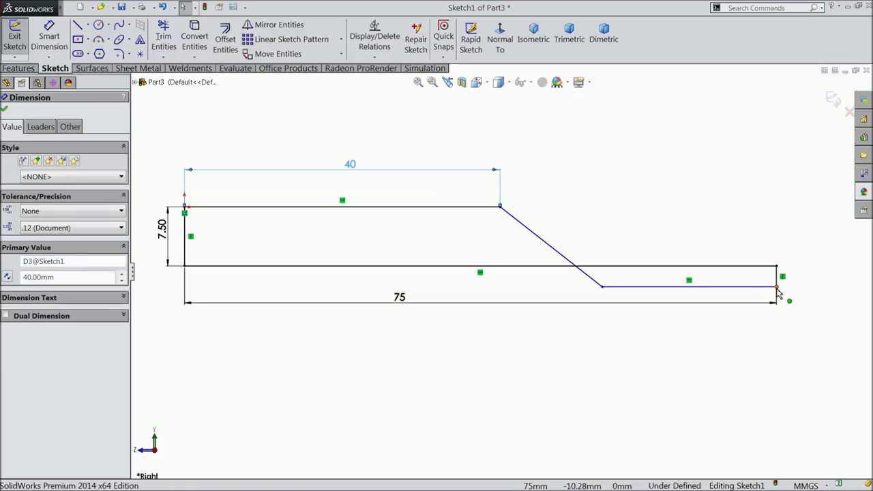
left_click_drag(776, 287, 777, 247)
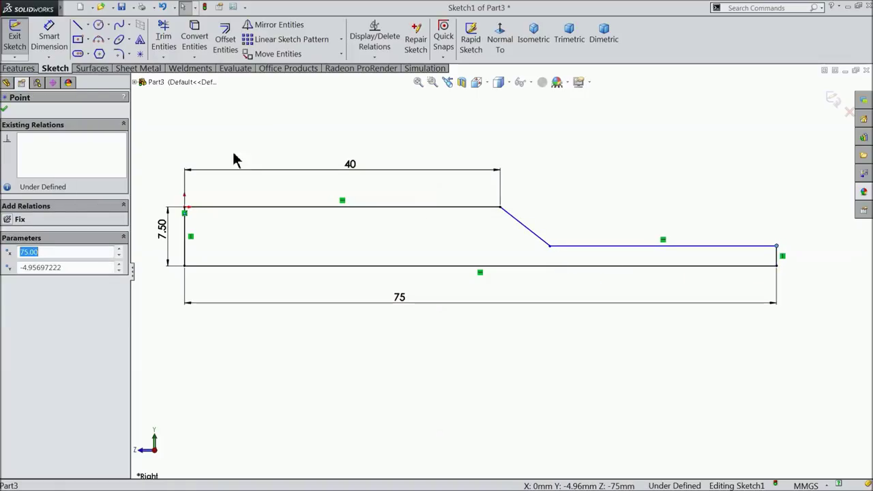
left_click(49, 39)
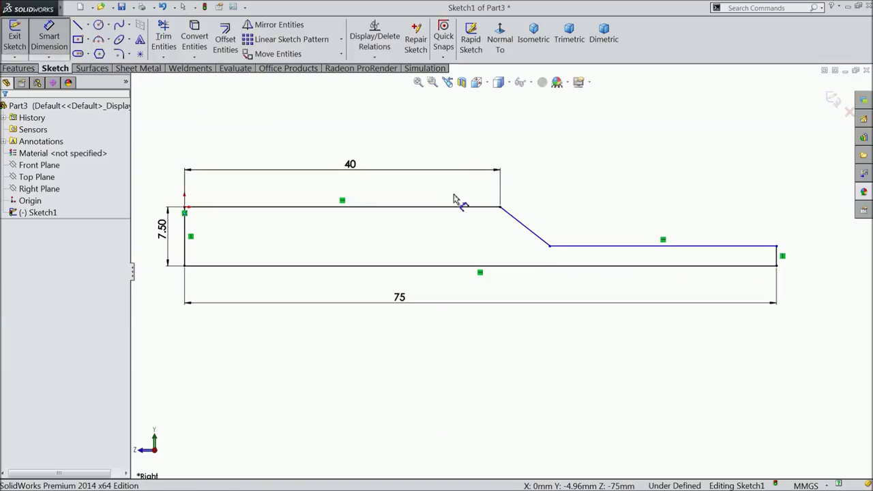
left_click(781, 263)
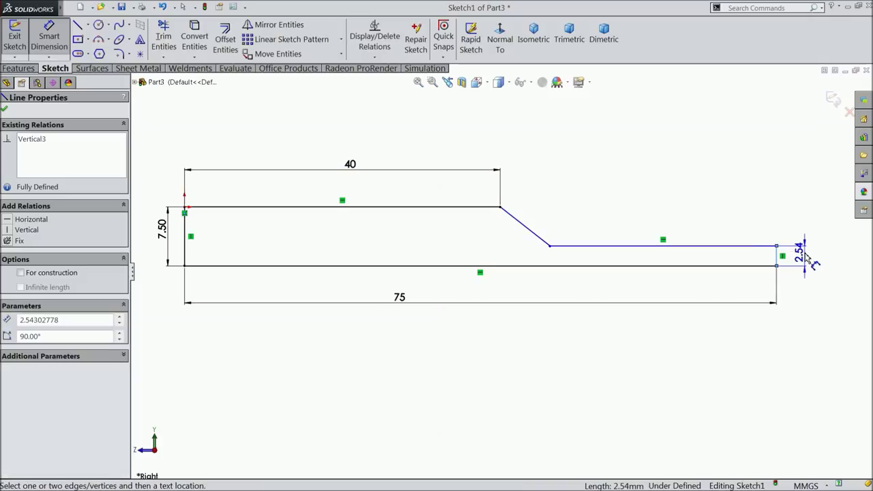
left_click(807, 258)
type("4")
left_click(759, 242)
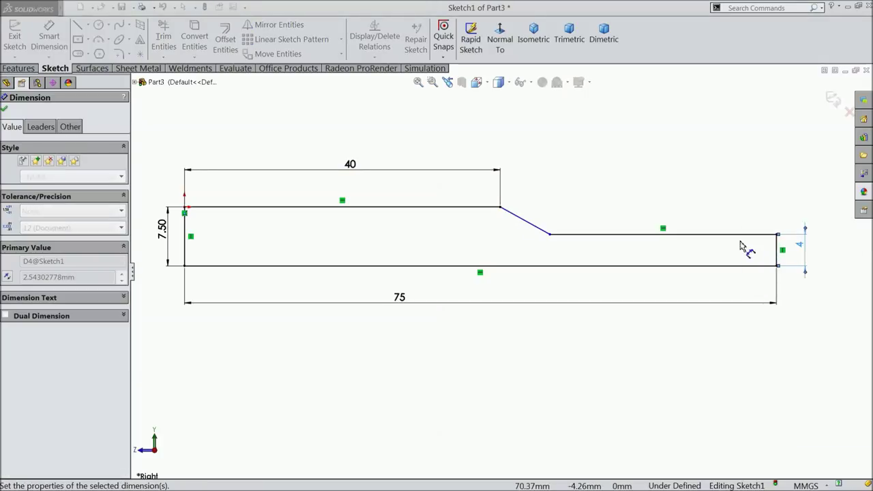
Give the sloped edge a 12 mm horizontal run and exit the fully defined sketch
left_click(535, 231)
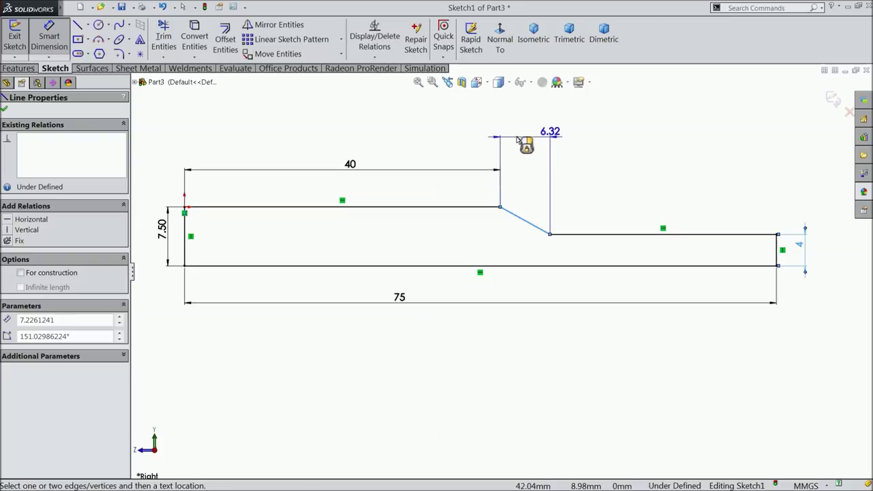
left_click(523, 142)
type("12")
left_click(468, 126)
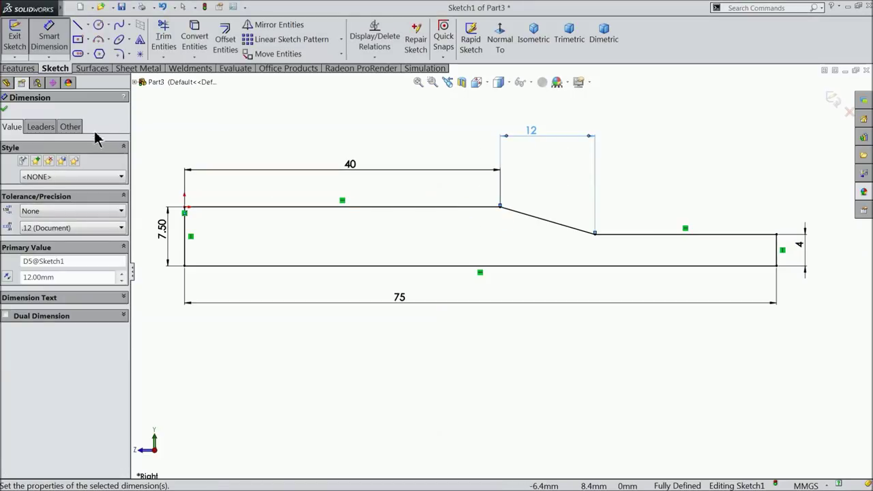
left_click(6, 109)
left_click(27, 68)
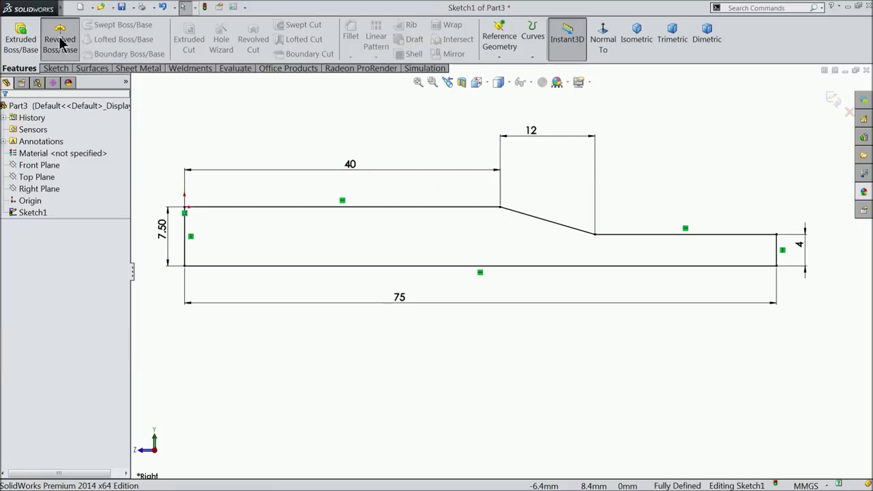
Revolve the profile 360° about the long bottom line, Line3, into a solid shaft
left_click(67, 47)
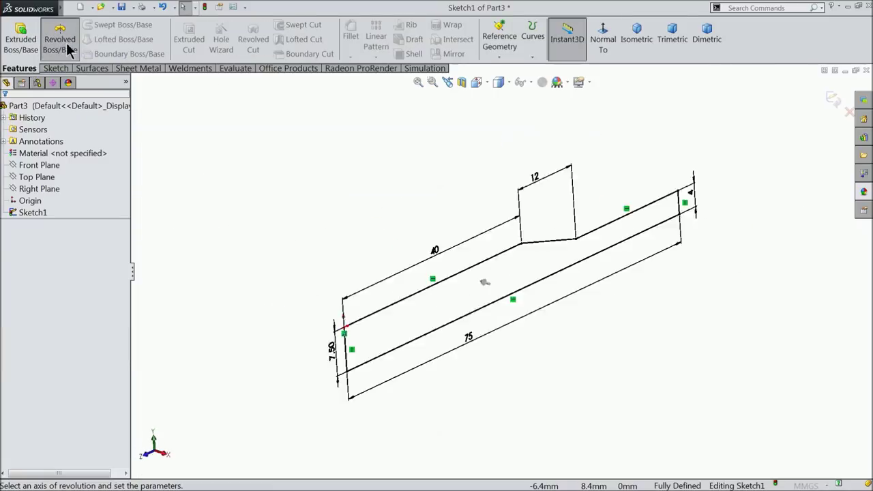
left_click(508, 305)
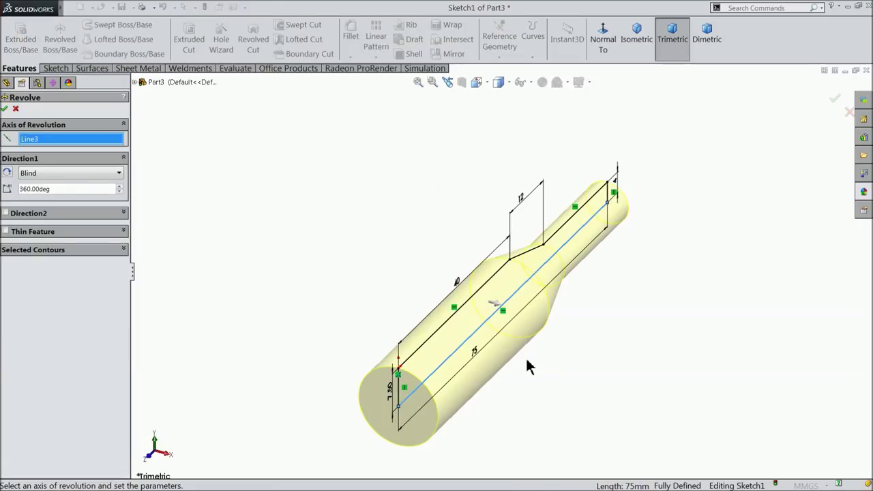
scroll(528, 366, "down", 1)
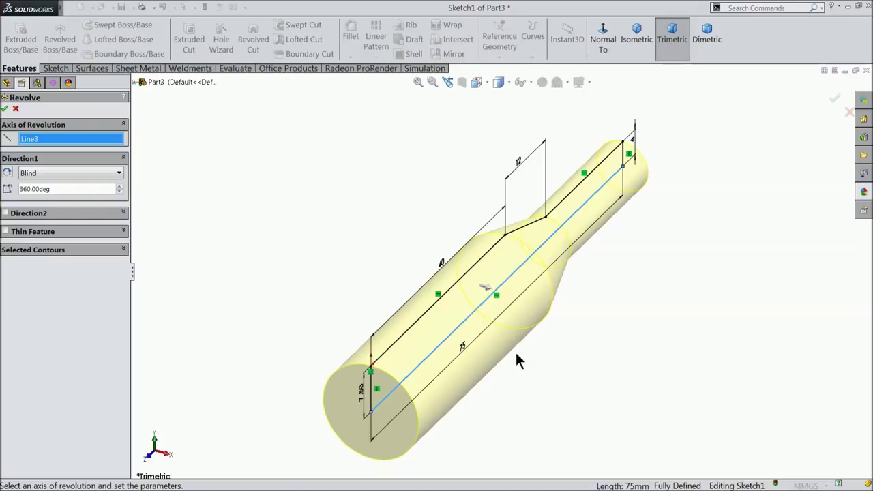
left_click(6, 110)
Apply satin finish stainless steel from Metal > Steel to the whole part
left_click(71, 107)
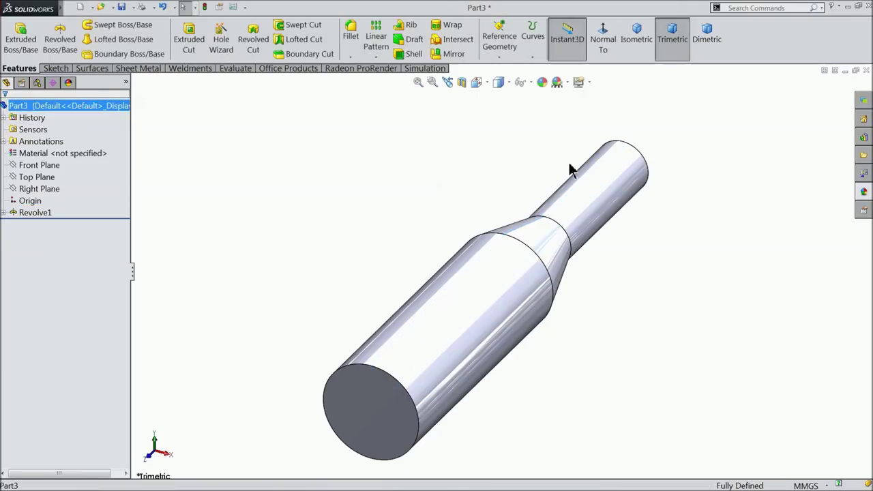
left_click(863, 193)
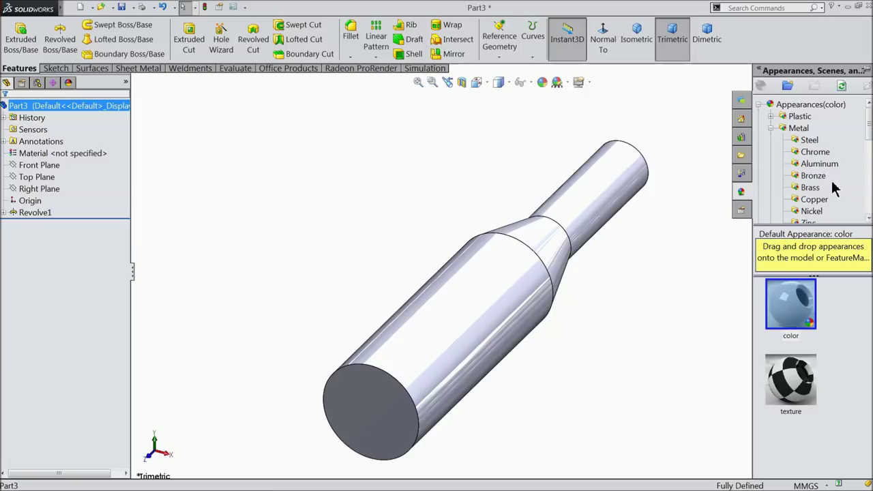
left_click(799, 140)
scroll(784, 317, "down", 3)
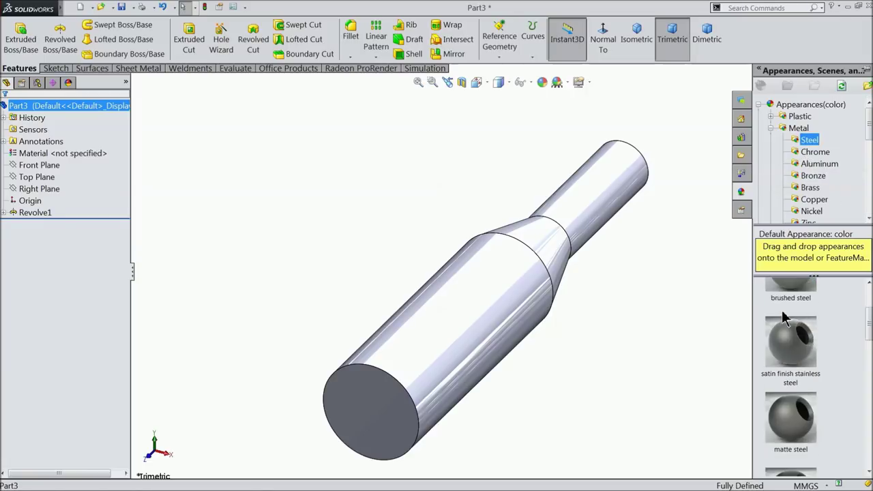
double_click(788, 359)
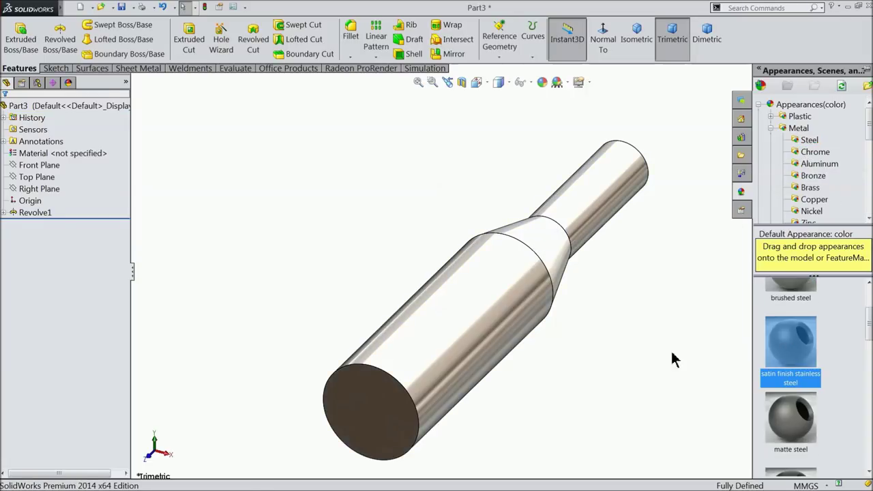
middle_click_drag(616, 339, 582, 318)
scroll(593, 326, "down", 5)
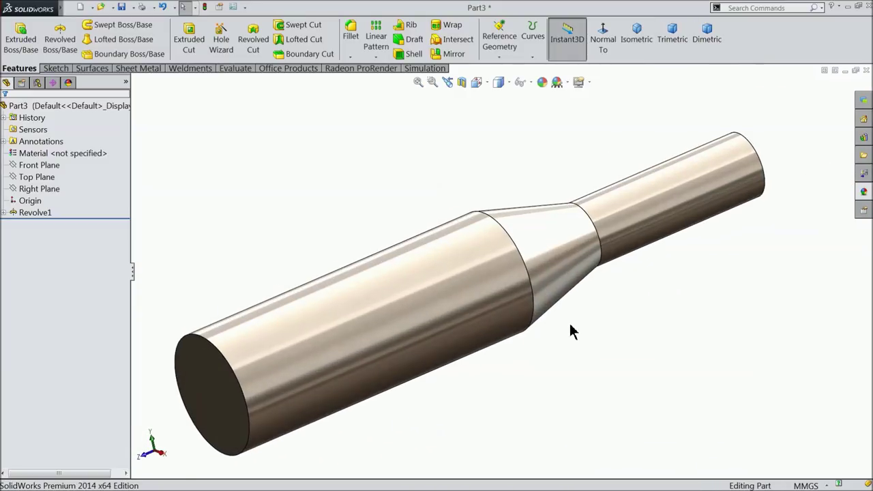
middle_click_drag(511, 306, 578, 307)
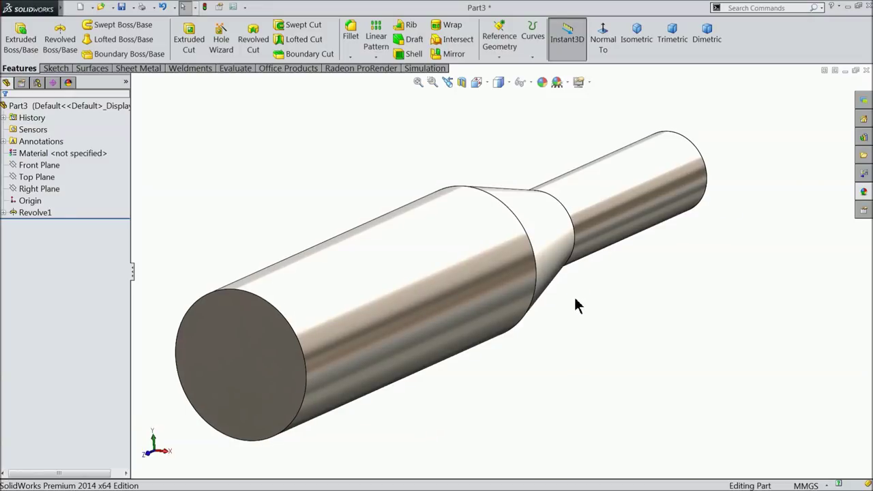
left_click(350, 58)
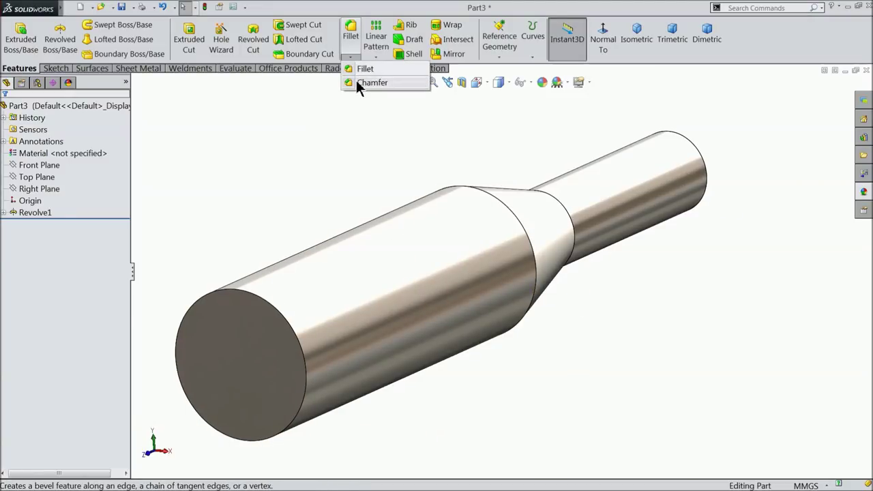
Chamfer the shaft's large end face rim at 2 mm × 45°
left_click(357, 81)
type("2.00mm")
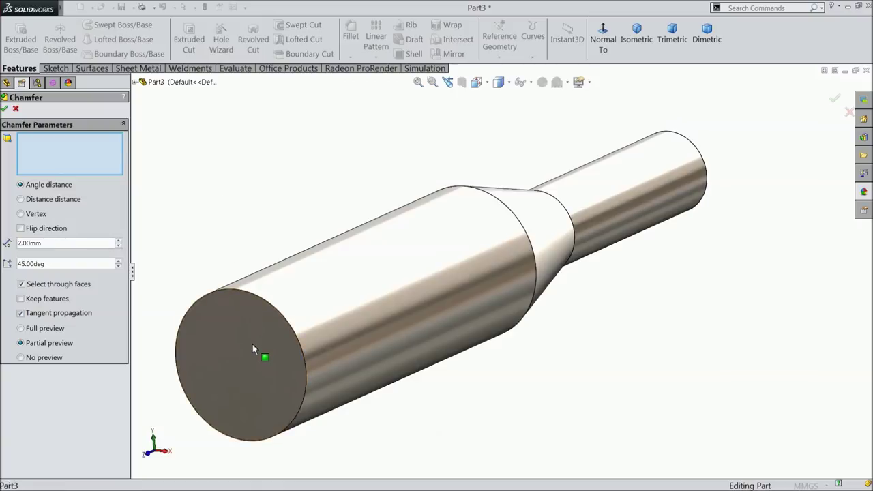
left_click(252, 344)
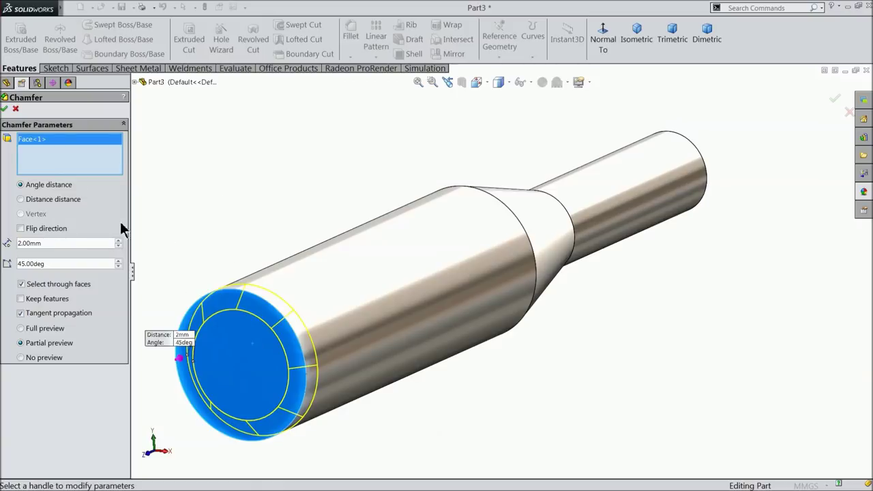
left_click(6, 109)
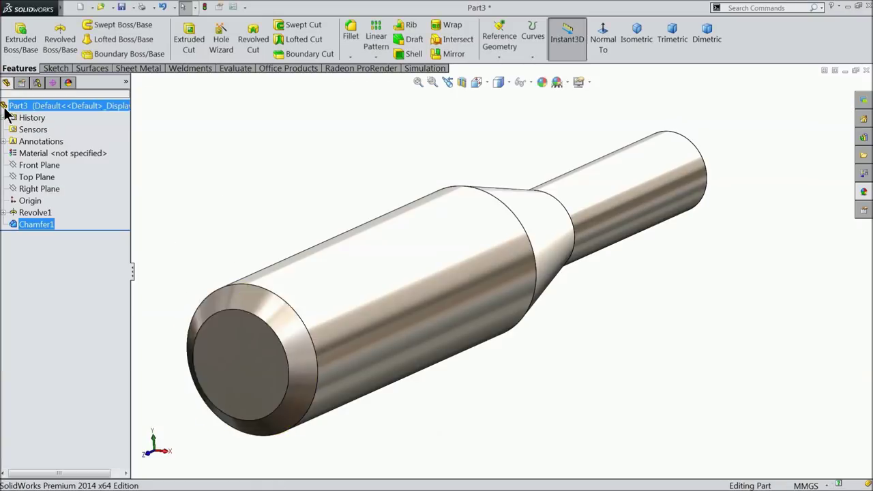
left_click(252, 197)
middle_click_drag(252, 197, 248, 235)
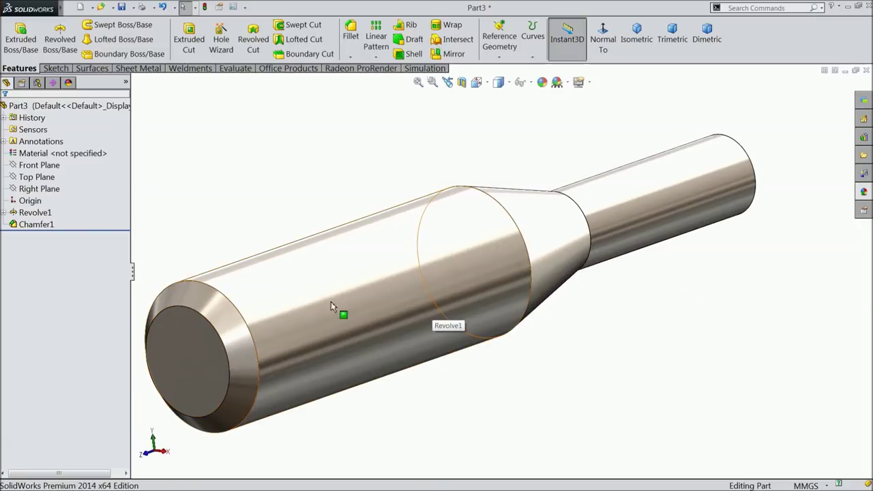
Open a new sketch, Sketch2, on the shaft's flat large end face
middle_click_drag(261, 293, 323, 275)
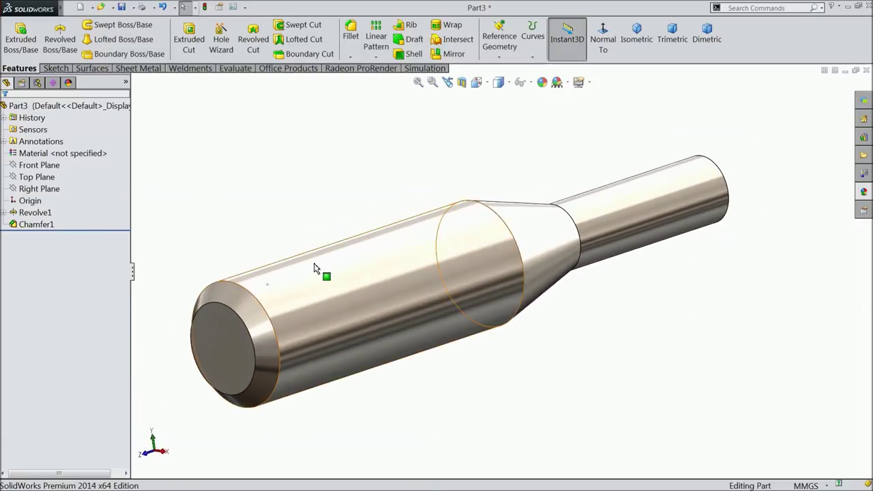
left_click(238, 343)
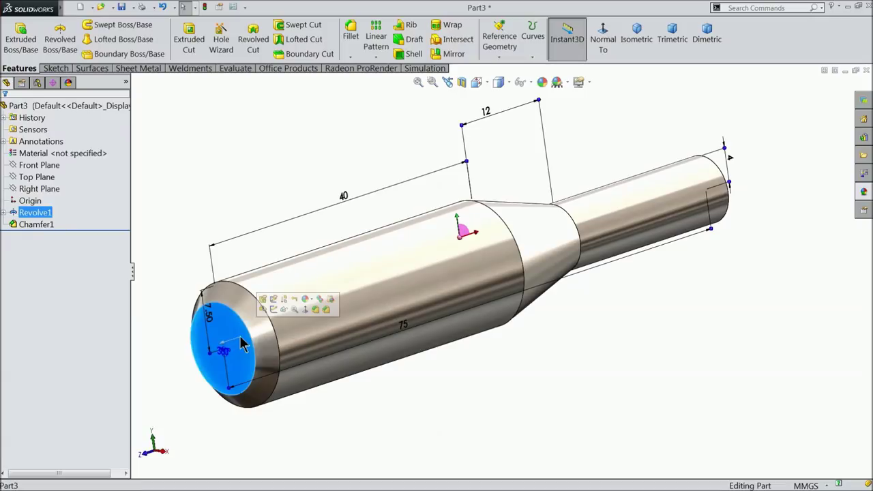
left_click(281, 313)
Viewing the face head-on, draw centerlines from its centre to the right and top edges
left_click(604, 41)
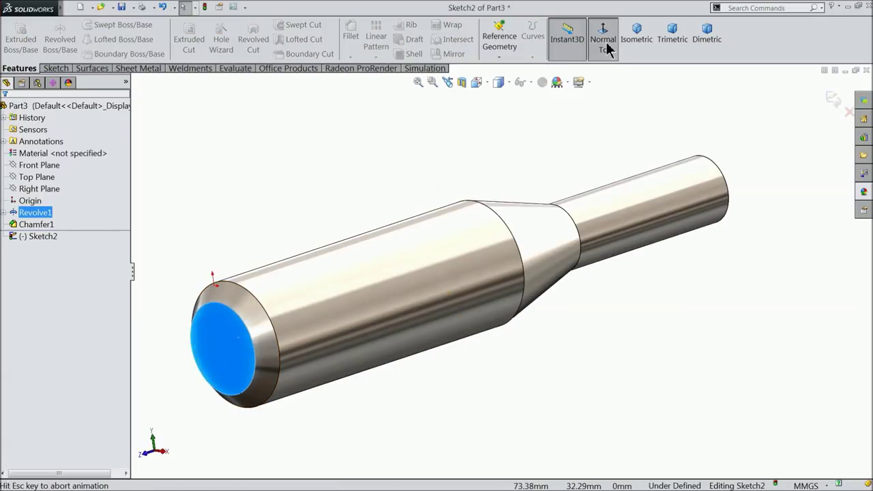
left_click(55, 69)
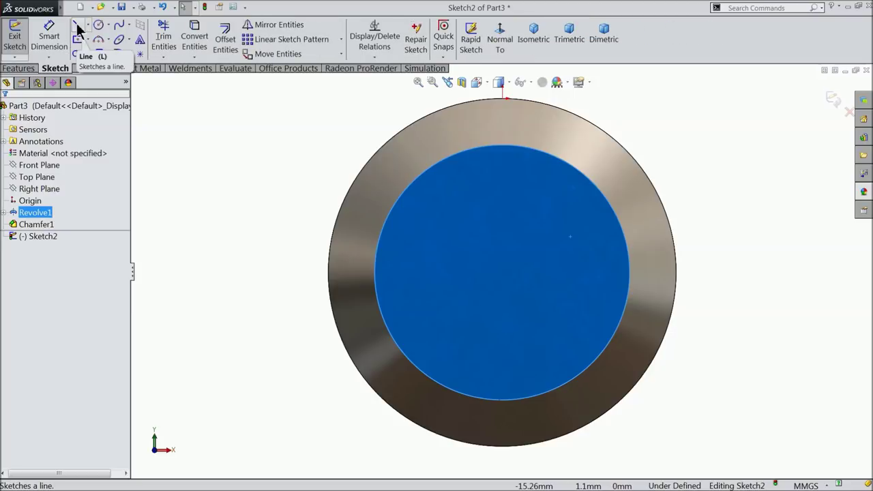
left_click(88, 24)
left_click(100, 55)
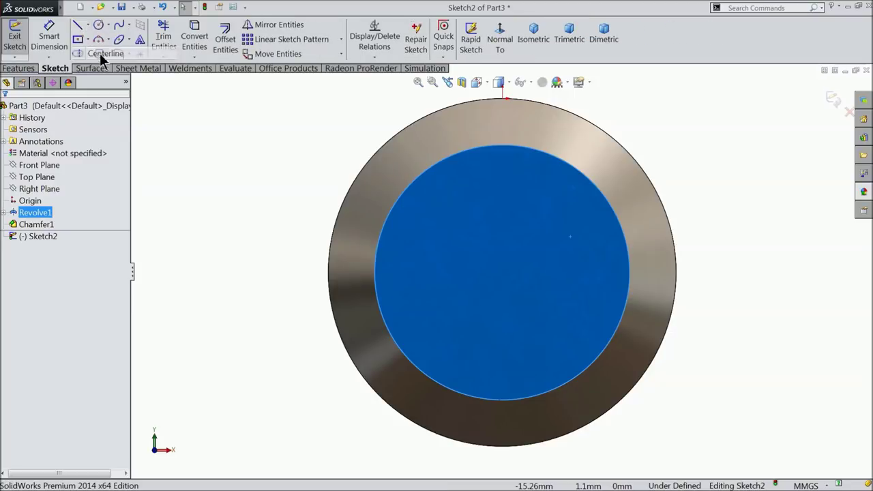
left_click(628, 272)
left_click(502, 272)
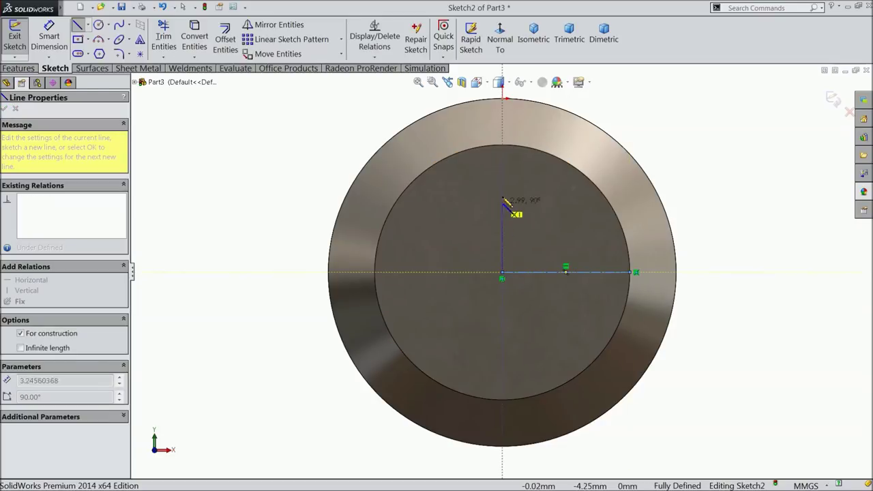
left_click(502, 100)
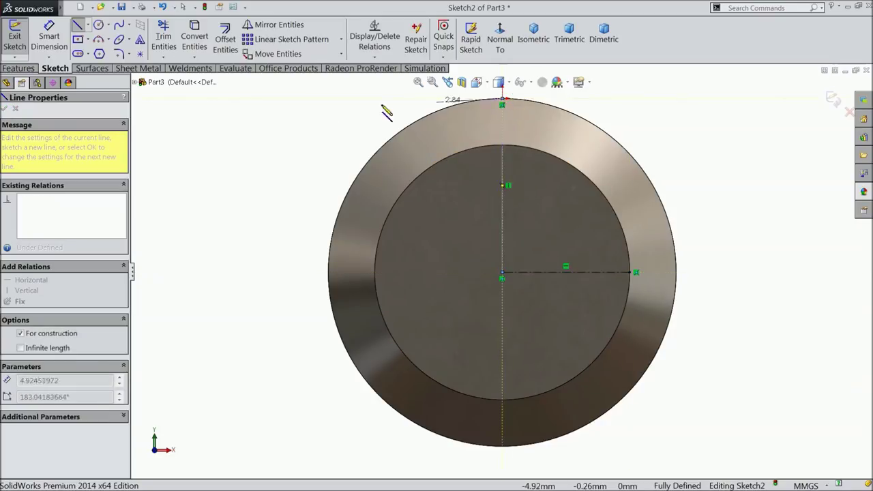
right_click(320, 92)
left_click(341, 99)
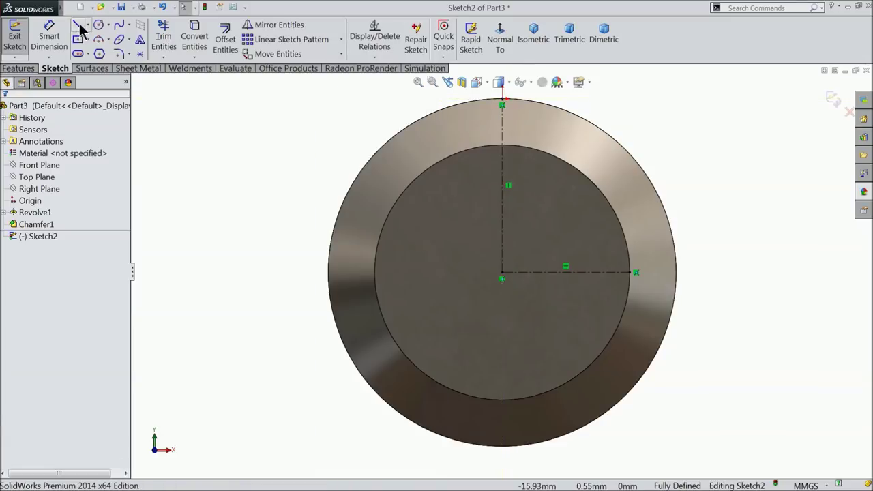
Sketch a horizontal line, vertical line and closing arc forming an upper-right wedge
left_click(78, 24)
scroll(510, 267, "up", 2)
scroll(583, 229, "down", 4)
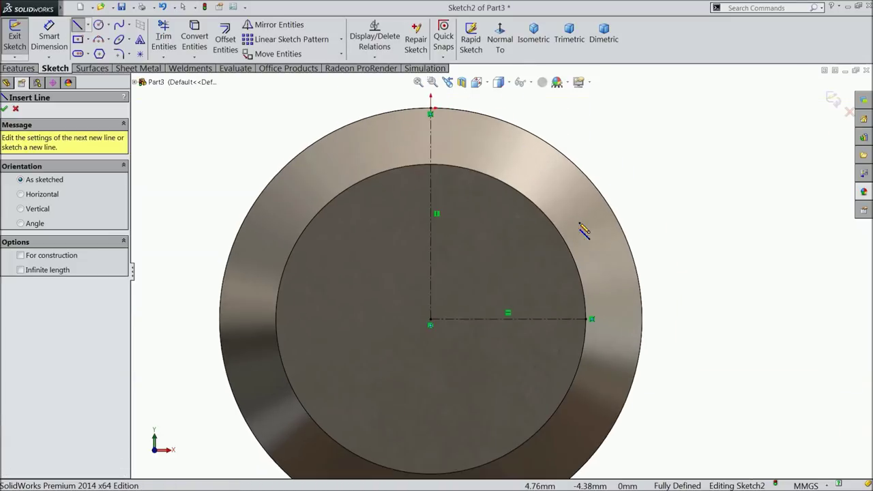
left_click(651, 226)
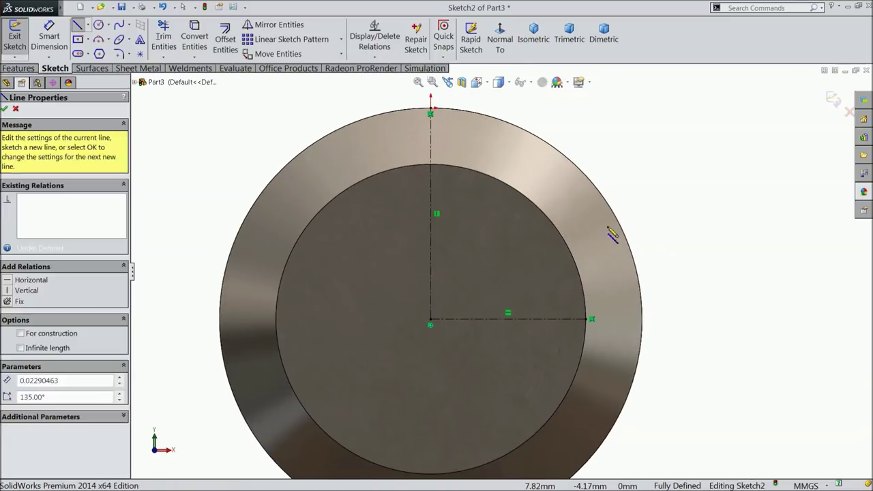
left_click(431, 226)
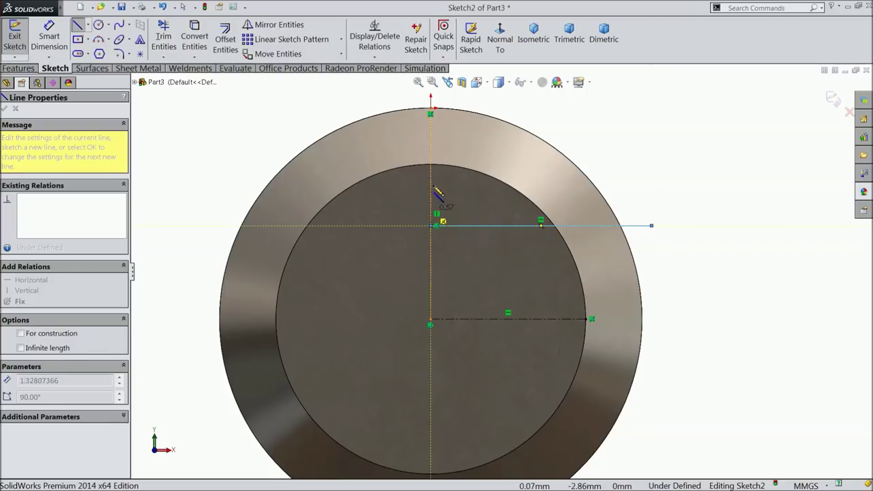
scroll(432, 95, "up", 1)
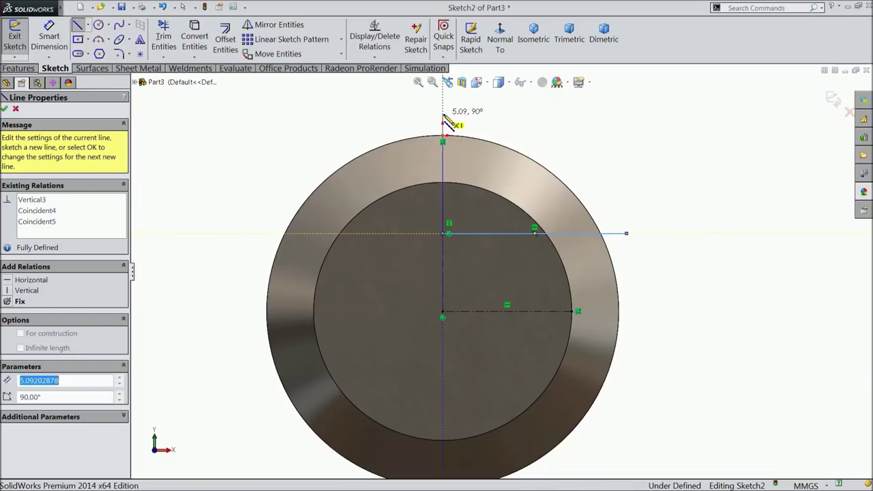
left_click(443, 115)
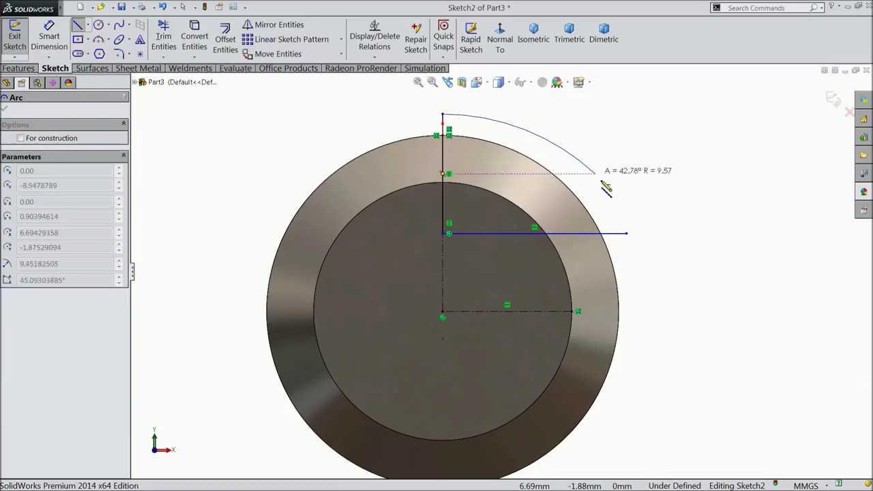
left_click(626, 233)
right_click(634, 194)
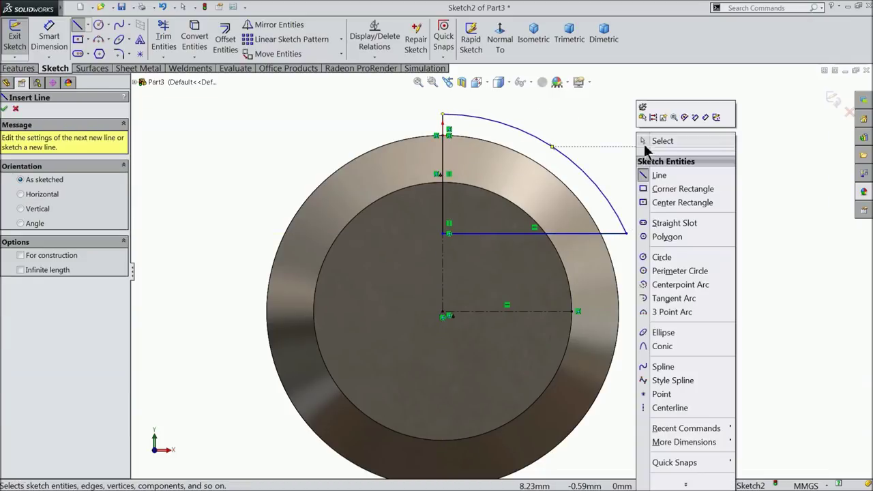
left_click(656, 140)
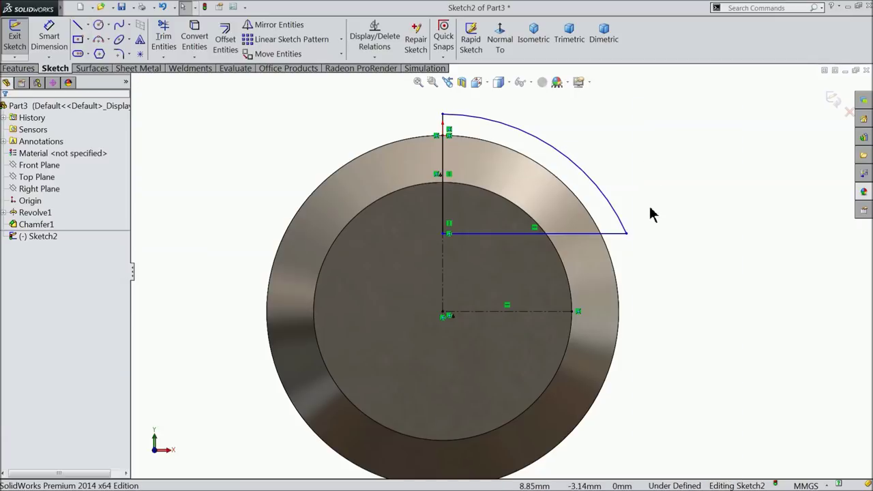
Set the line spacing to 3.5 mm and add a driven 4 mm reference height
left_click(529, 235)
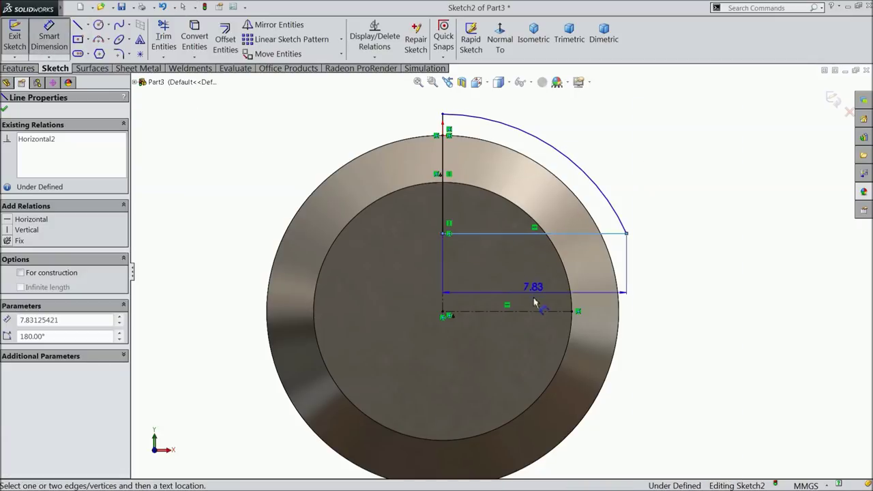
left_click(529, 311)
left_click(662, 272)
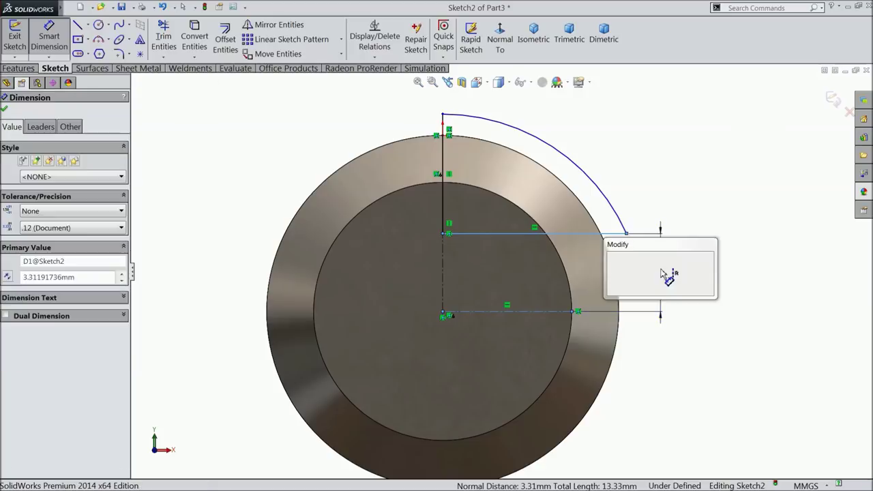
type("3.5")
left_click(612, 258)
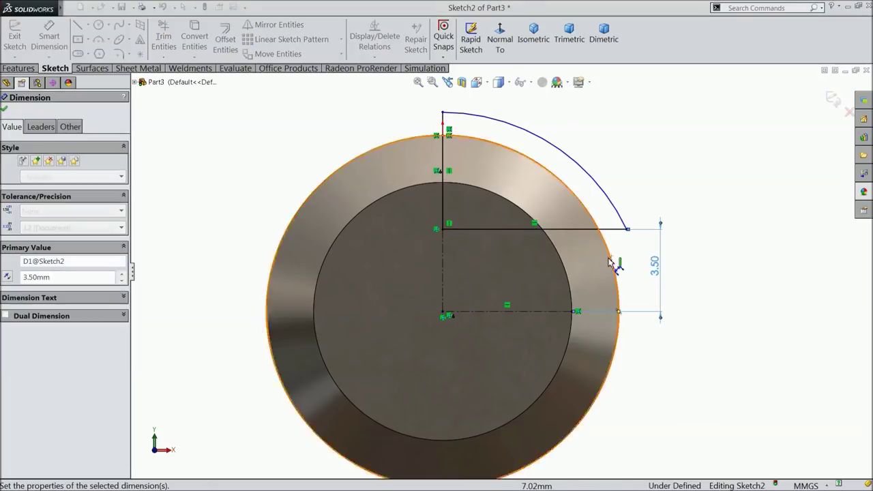
left_click(443, 230)
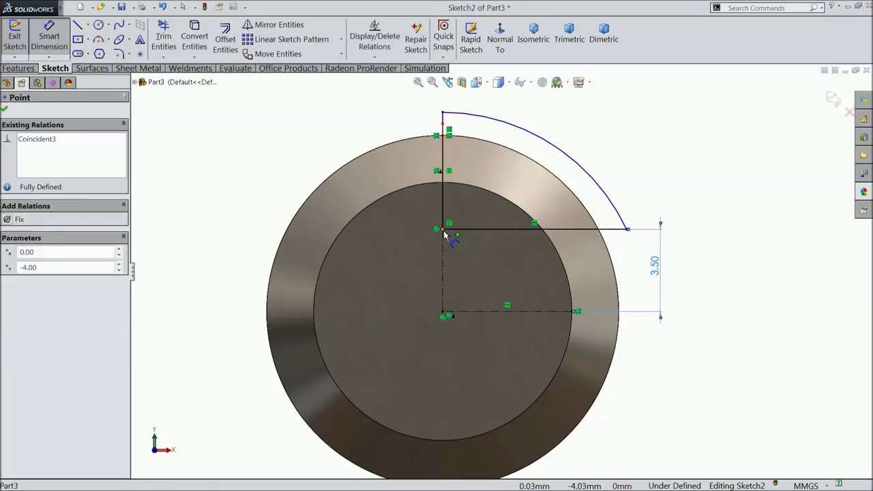
left_click(443, 139)
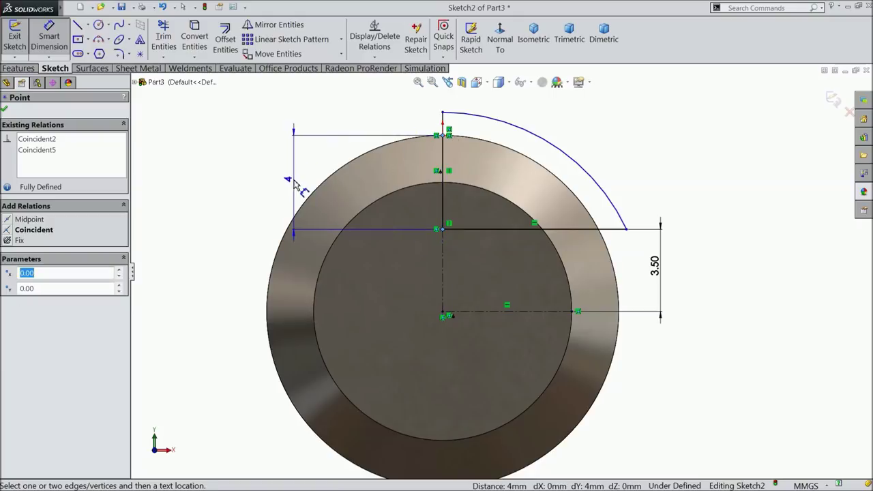
left_click(291, 179)
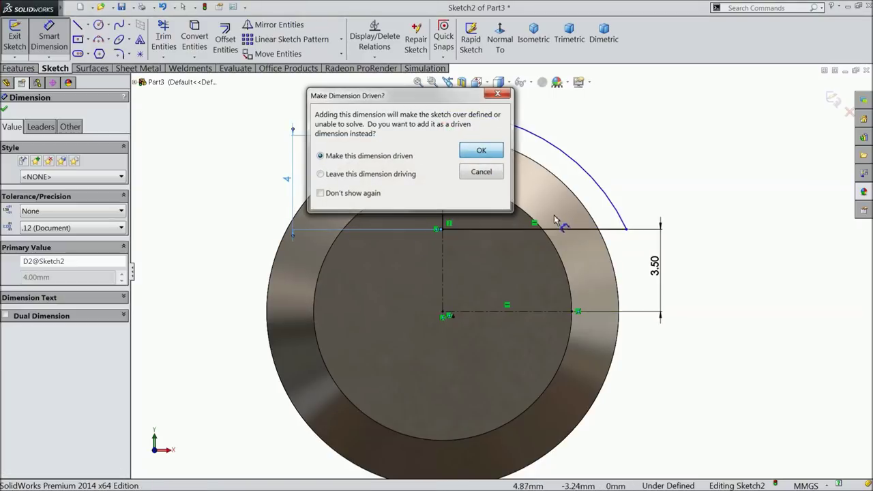
left_click(481, 152)
Dimension the arc to R8.65 and the horizontal line to 7.83 mm
left_click(543, 140)
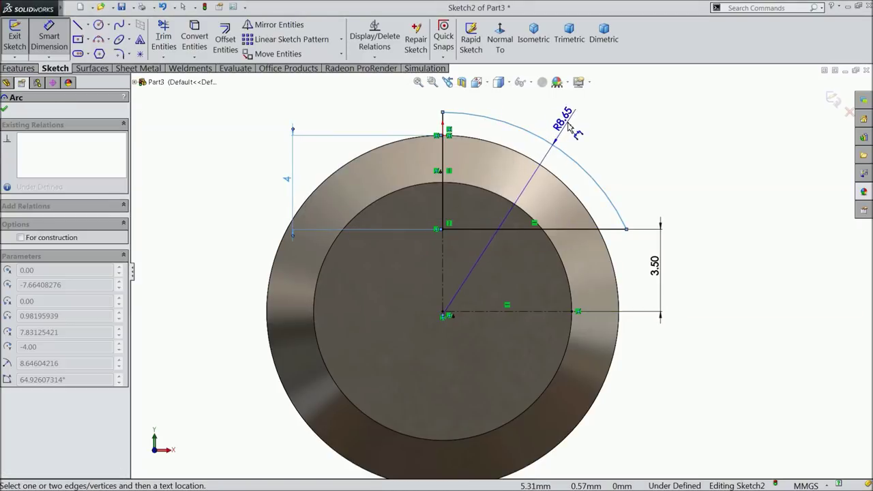
left_click(568, 127)
left_click(520, 111)
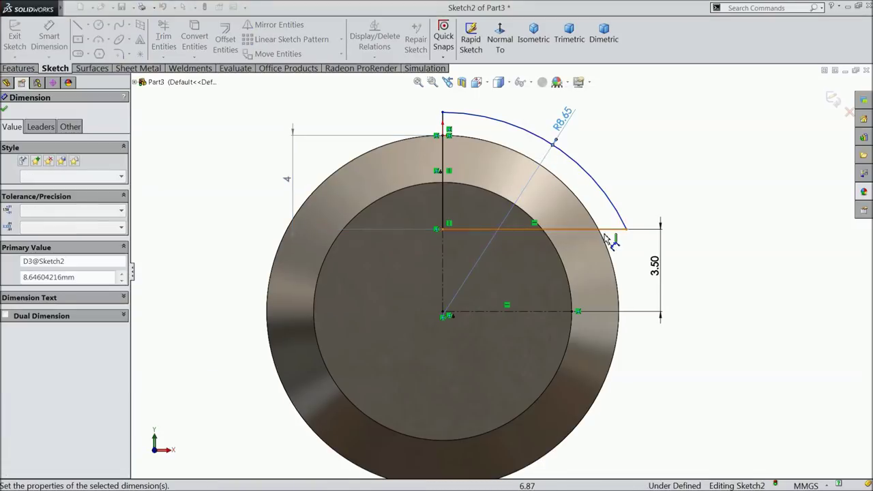
left_click(569, 230)
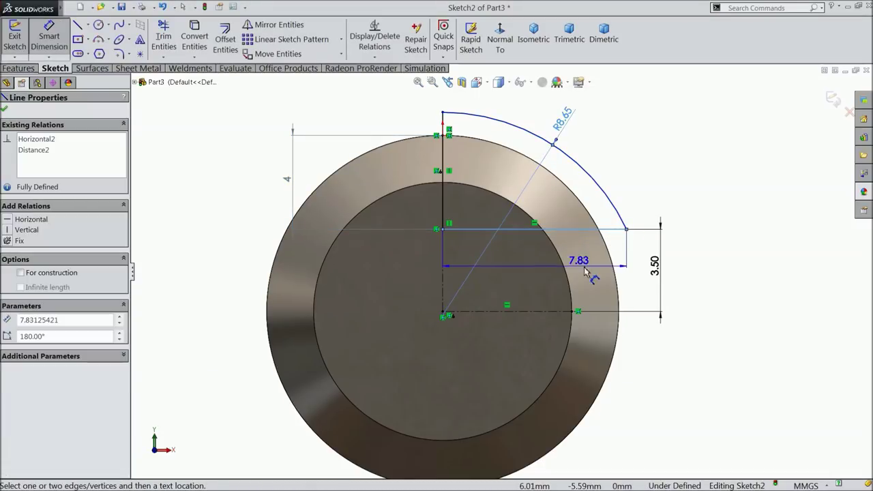
left_click(699, 294)
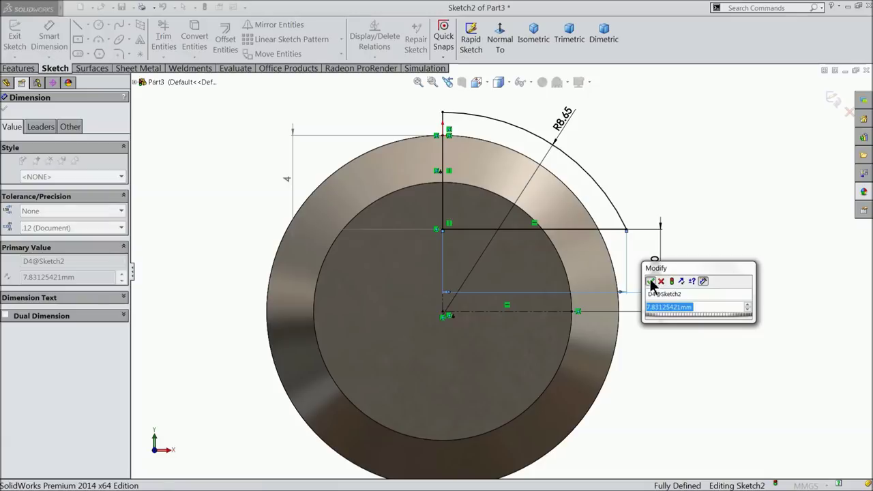
left_click(653, 285)
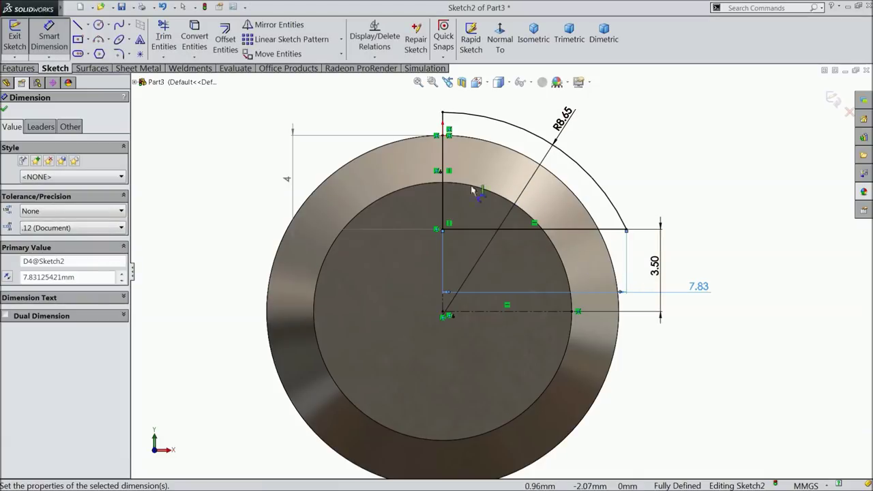
left_click(119, 56)
Round the wedge's inner corner with a 0.5 mm sketch fillet and exit Sketch2
scroll(473, 236, "down", 6)
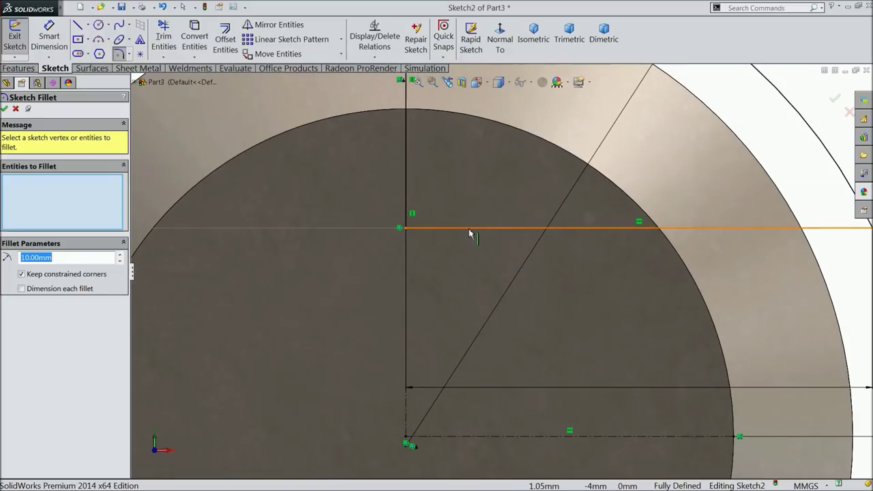
type("0.5")
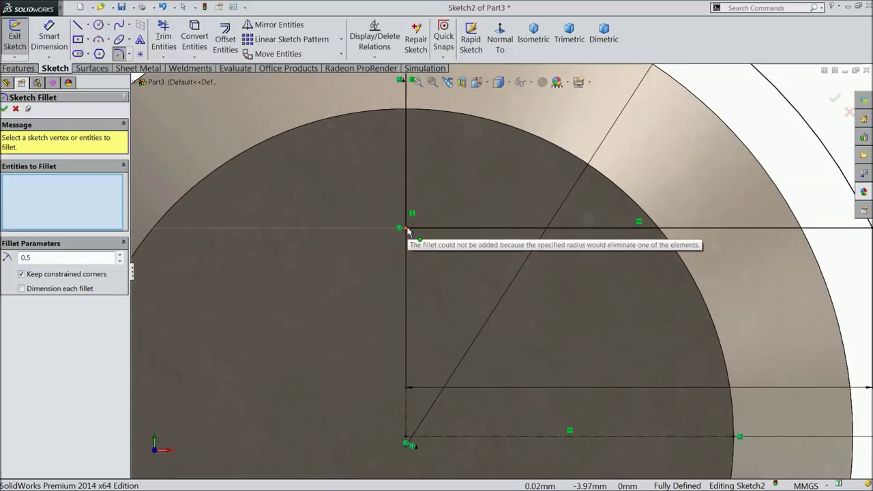
left_click(405, 228)
left_click(4, 109)
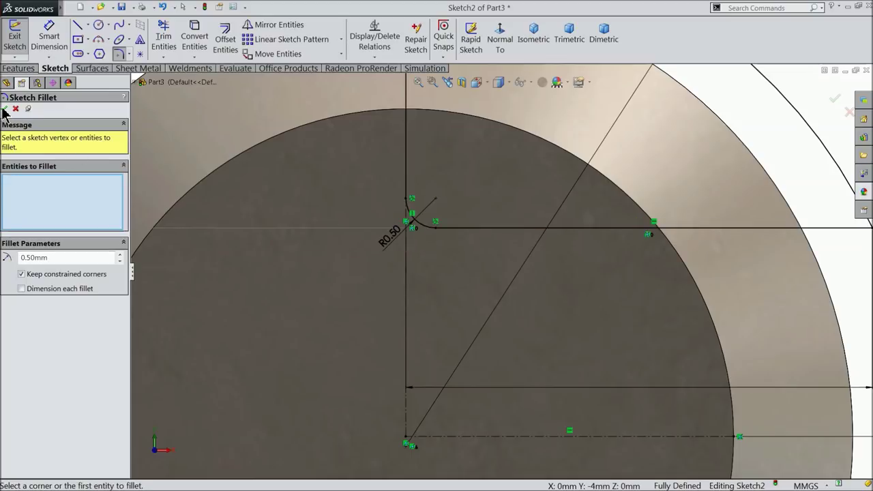
left_click(5, 109)
scroll(556, 235, "up", 5)
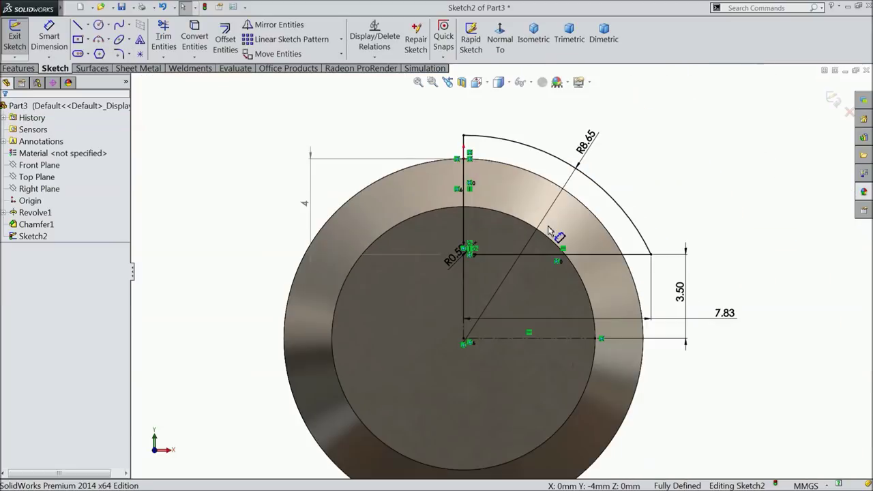
scroll(606, 214, "down", 1)
left_click(836, 102)
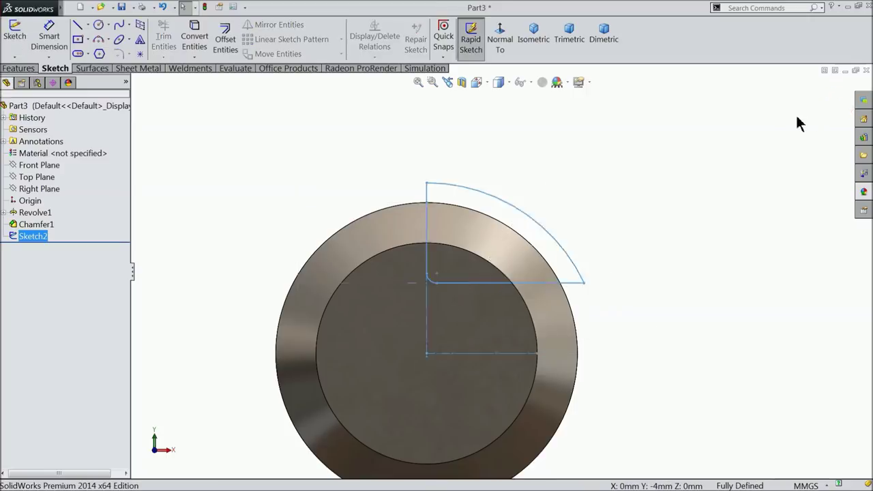
Start Sketch3 on the Right Plane and view it straight on
scroll(620, 204, "up", 2)
middle_click_drag(620, 204, 583, 231)
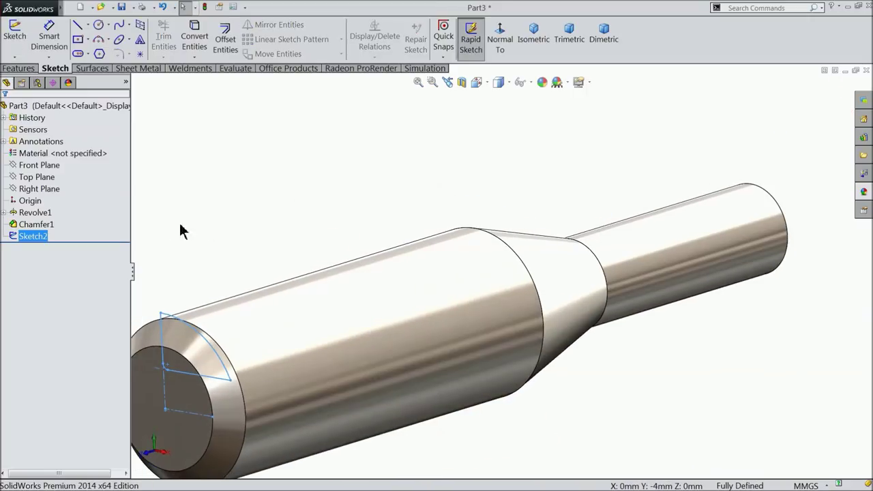
left_click(27, 189)
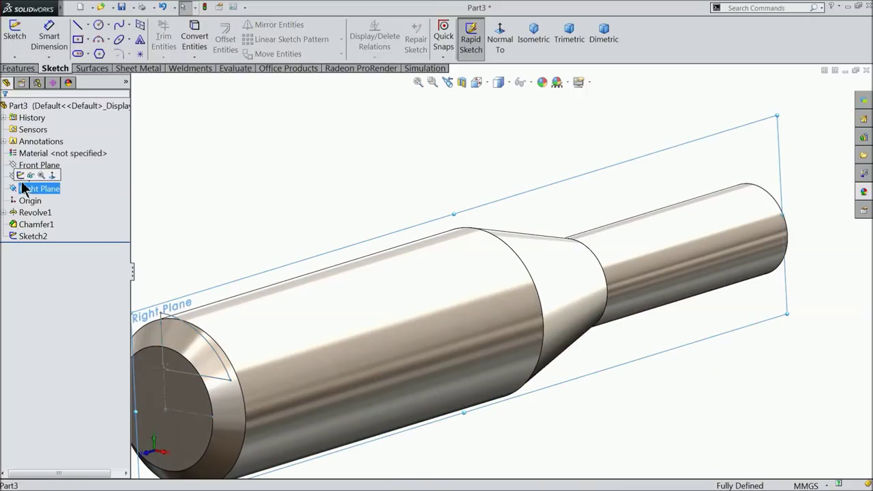
left_click(21, 176)
left_click(503, 42)
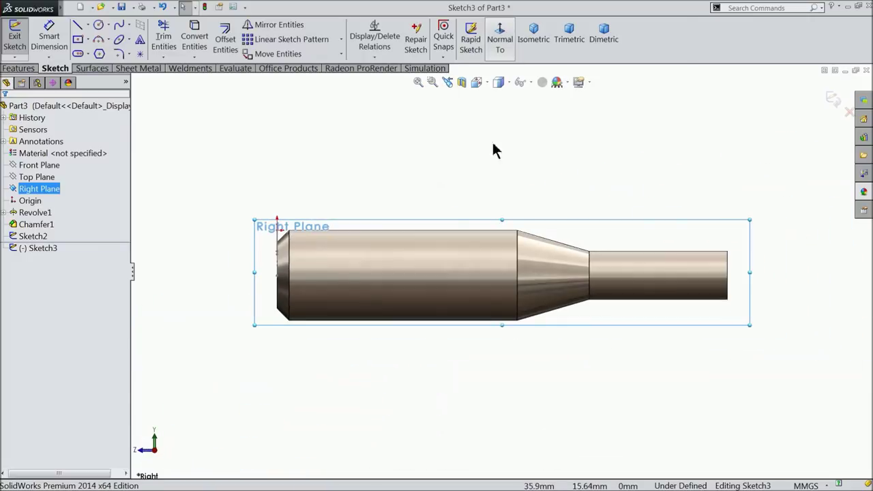
Draw the path line from the shaft's left end to the thin shaft section
left_click(79, 27)
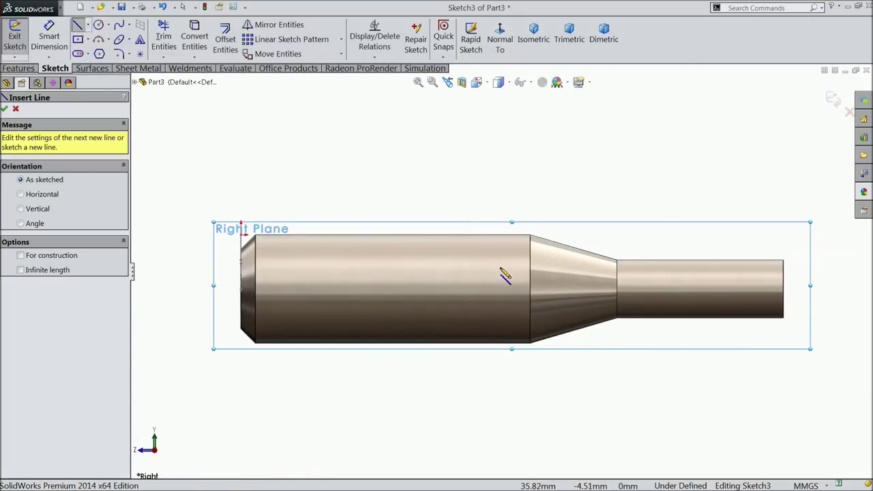
scroll(508, 276, "down", 2)
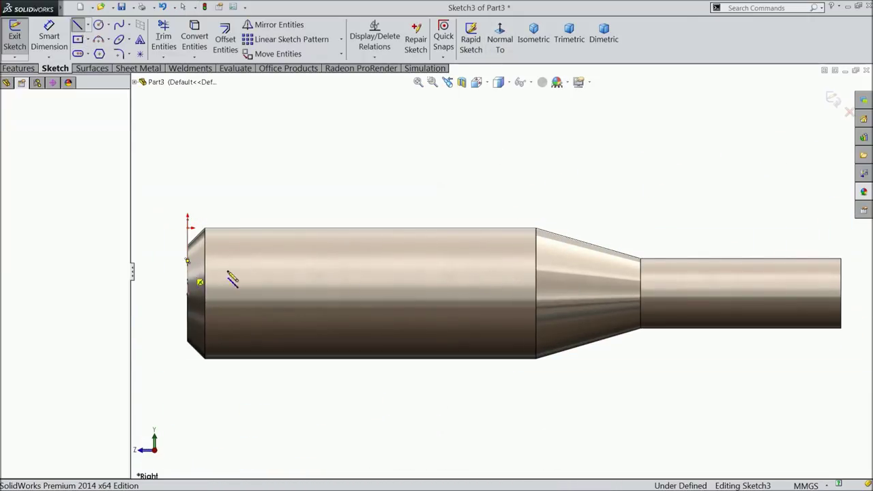
left_click(188, 261)
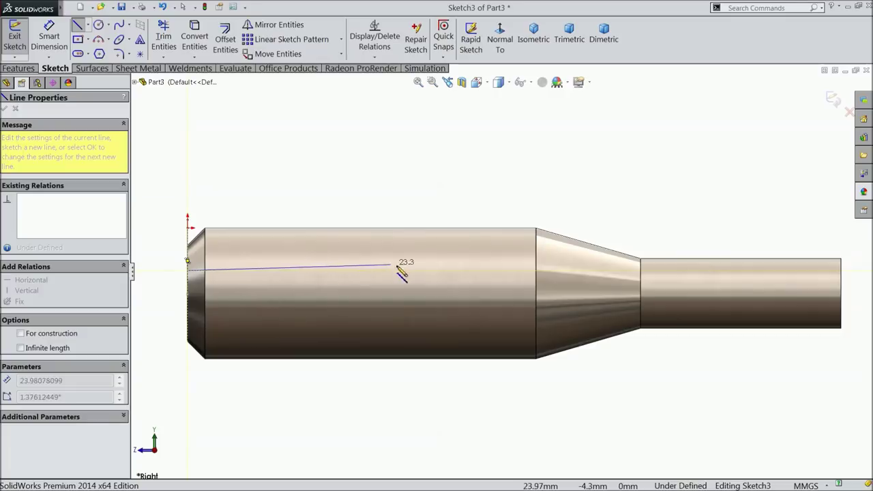
left_click(675, 280)
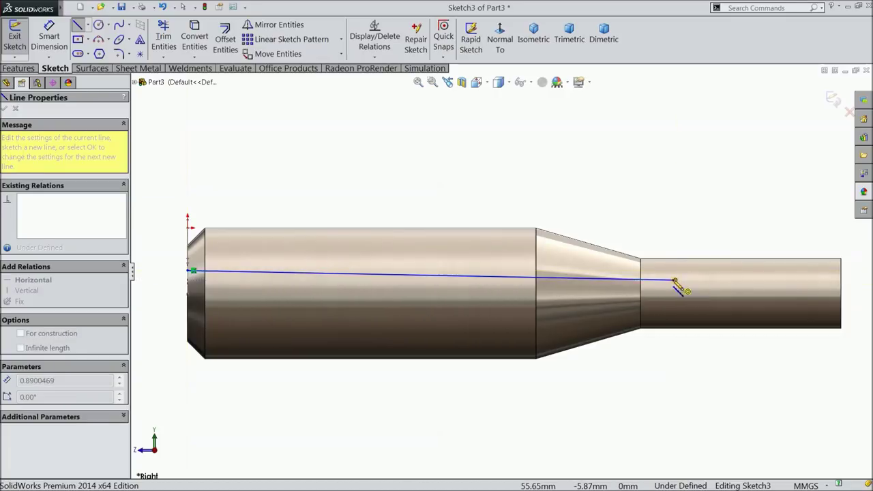
right_click(679, 89)
left_click(709, 106)
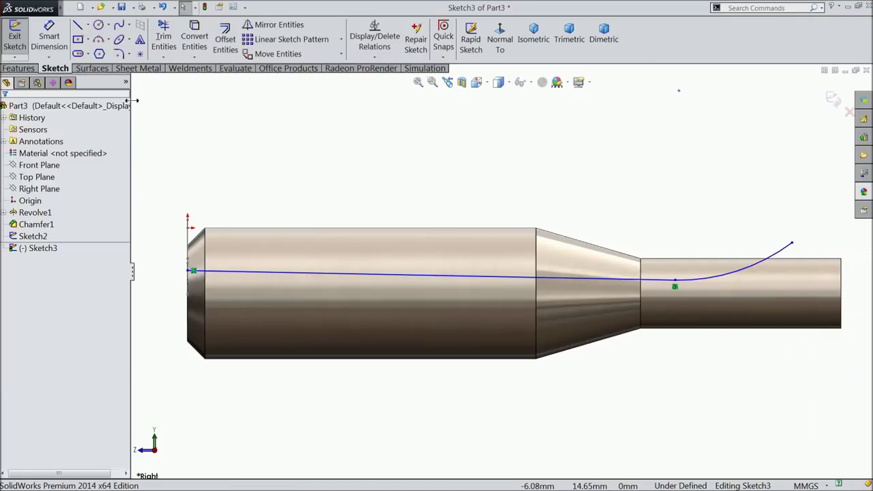
Add a horizontal construction centerline along the shaft
left_click(88, 26)
left_click(103, 54)
scroll(225, 272, "down", 3)
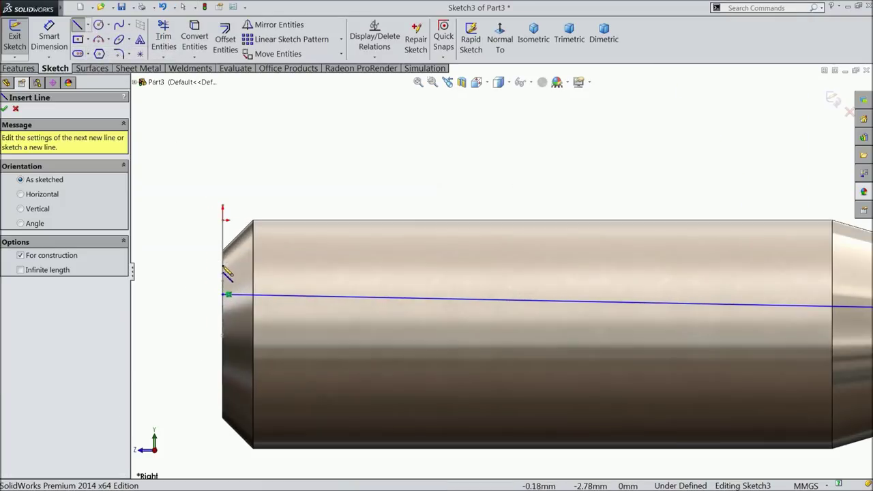
left_click(229, 295)
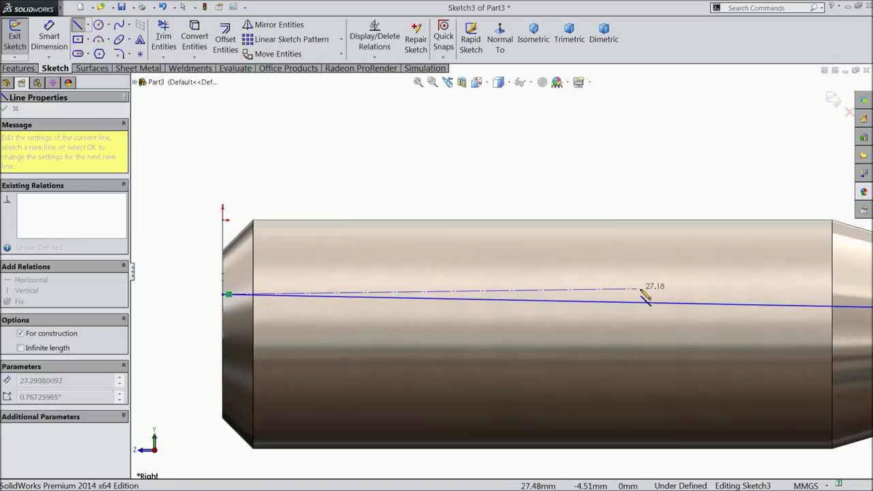
left_click(696, 289)
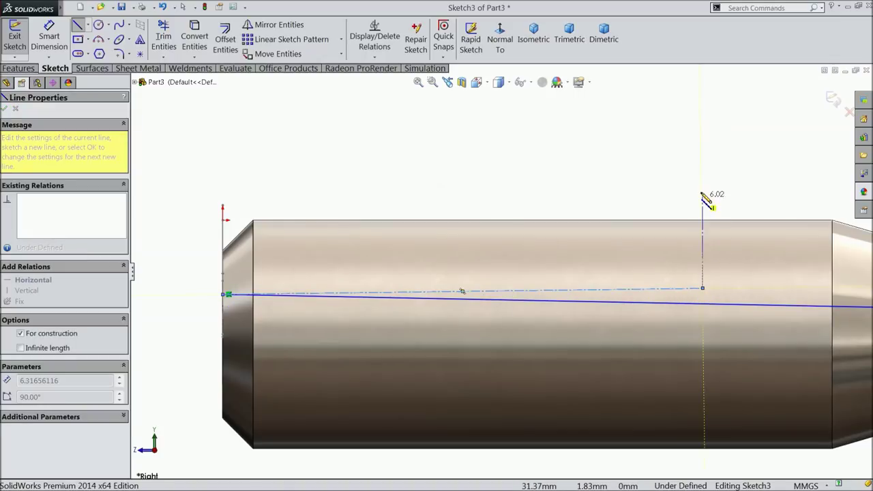
right_click(705, 195)
left_click(733, 90)
scroll(616, 292, "down", 2)
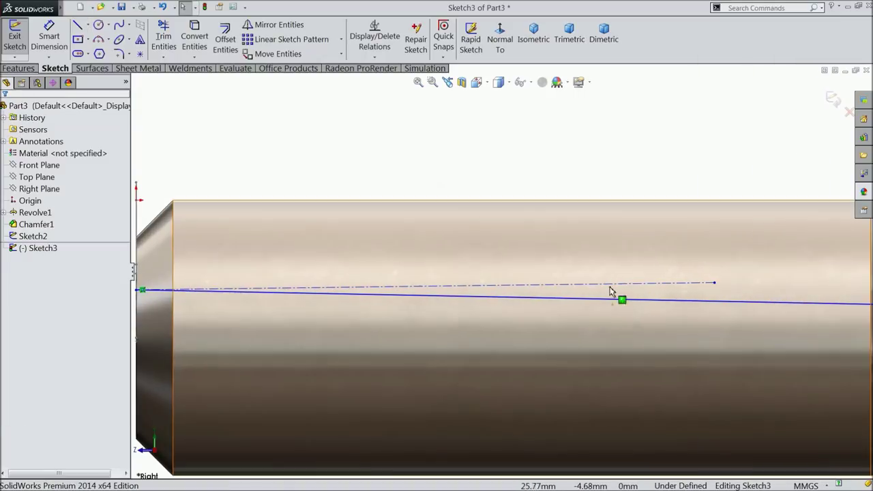
left_click(612, 287)
left_click(639, 251)
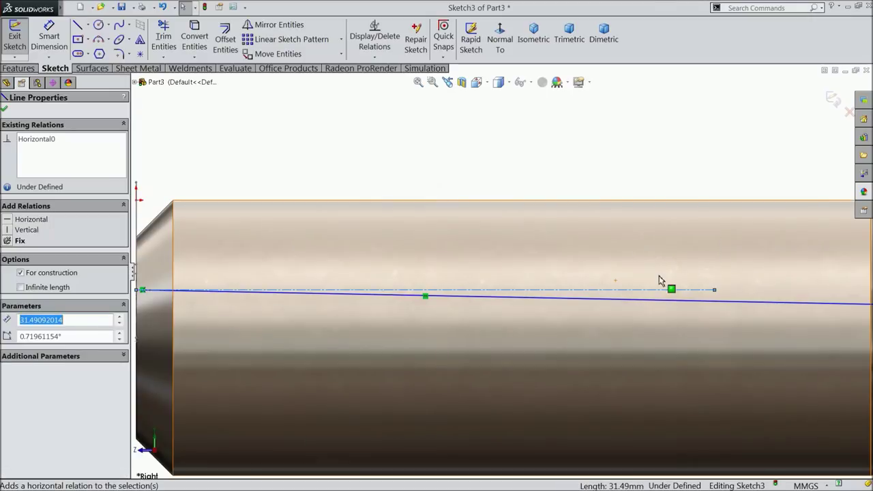
Dimension the angle between the path line and centerline to 0.88°
left_click(56, 53)
scroll(679, 307, "up", 1)
scroll(649, 296, "down", 3)
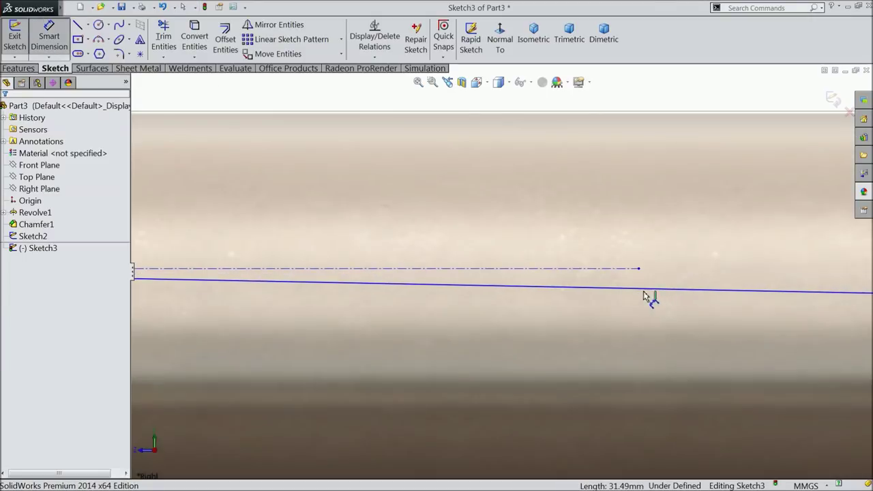
left_click(577, 248)
left_click(575, 283)
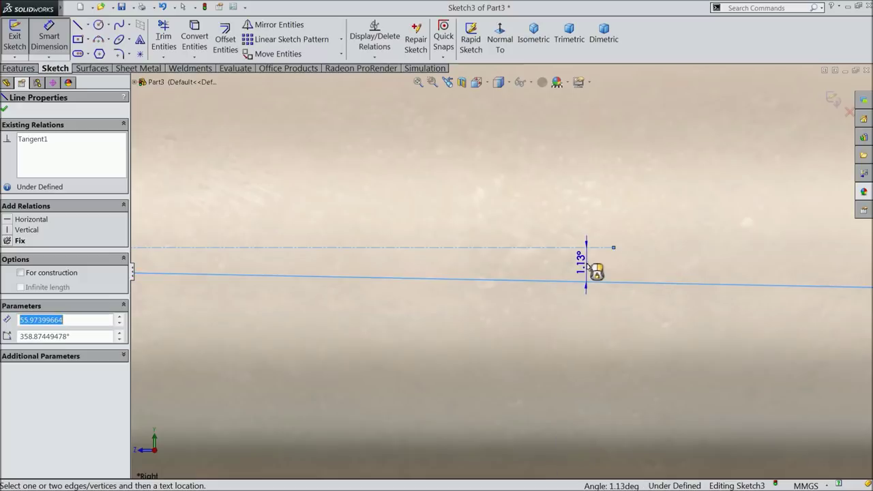
left_click(586, 266)
type("0.88")
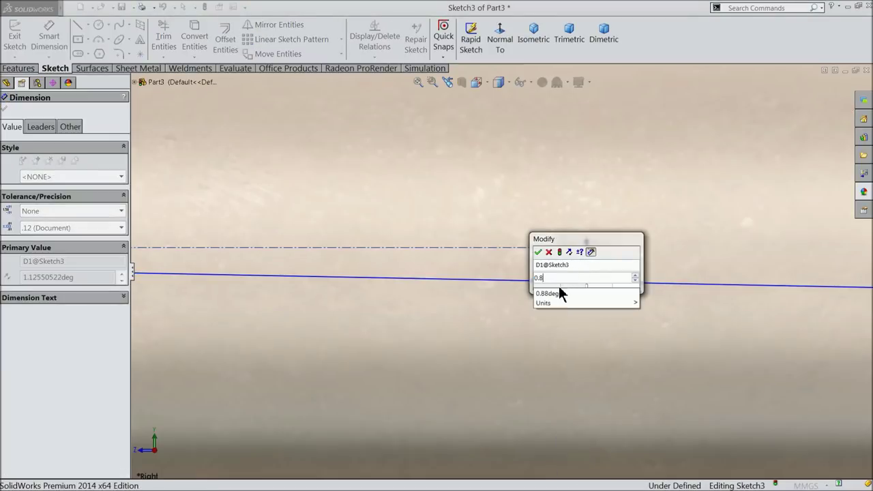
left_click(537, 252)
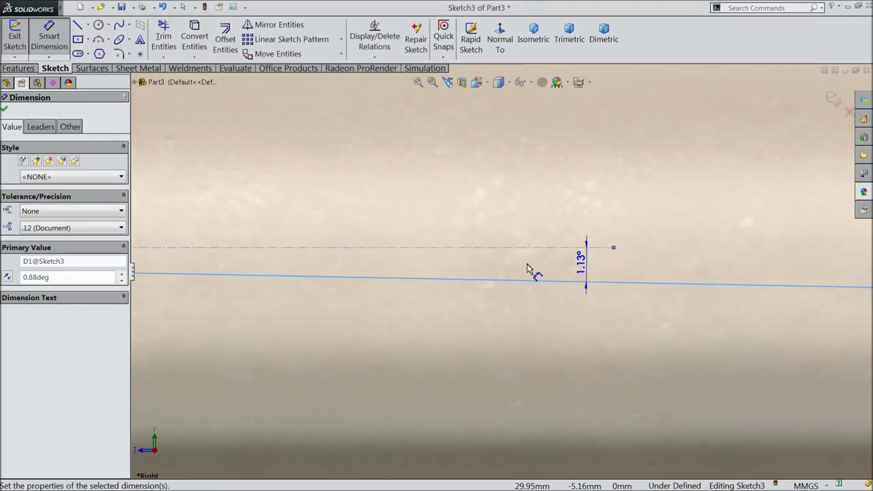
Dimension the straight path run to 60 mm and the end arc radius to 10 mm
scroll(522, 272, "up", 2)
scroll(579, 290, "up", 3)
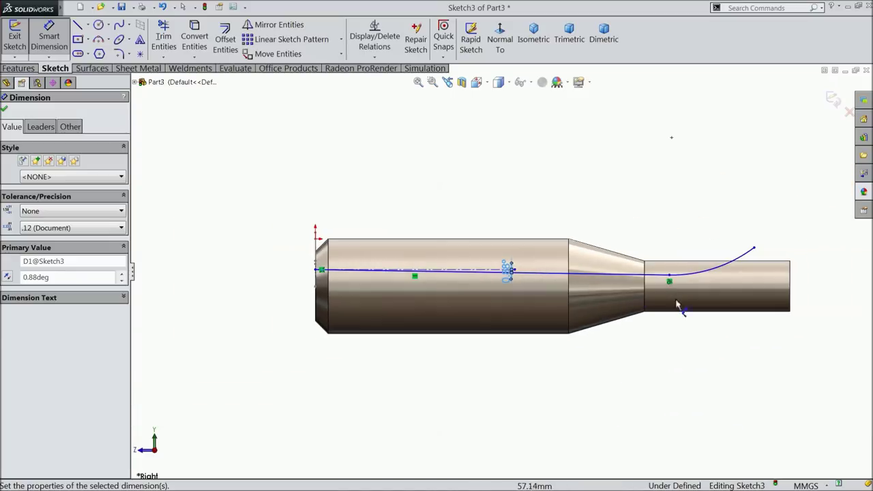
scroll(555, 282, "down", 1)
left_click(466, 267)
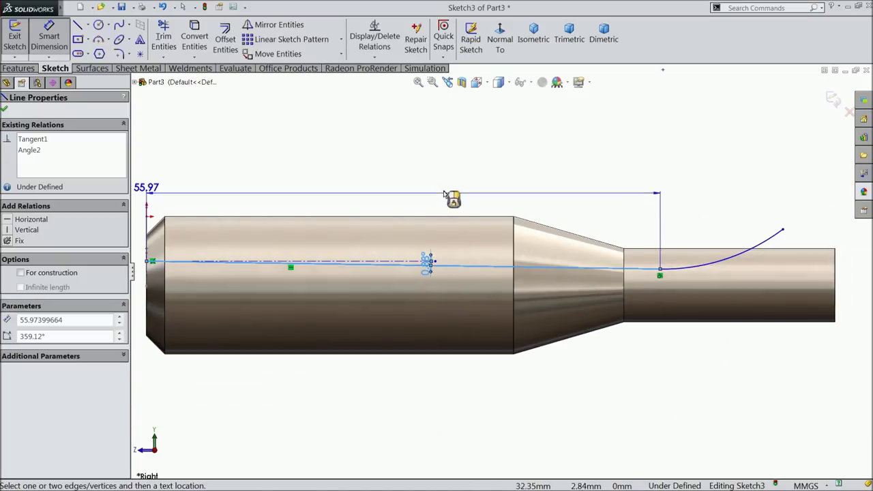
left_click(450, 164)
type("60")
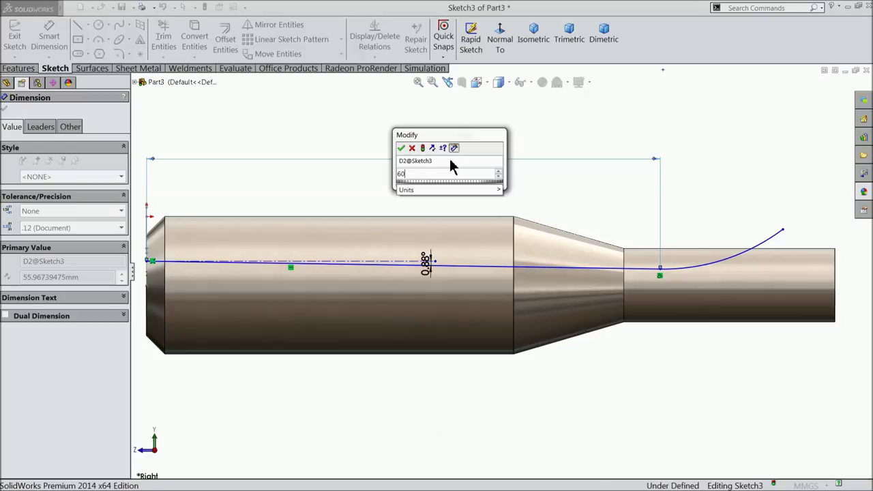
key("Return")
scroll(711, 269, "down", 2)
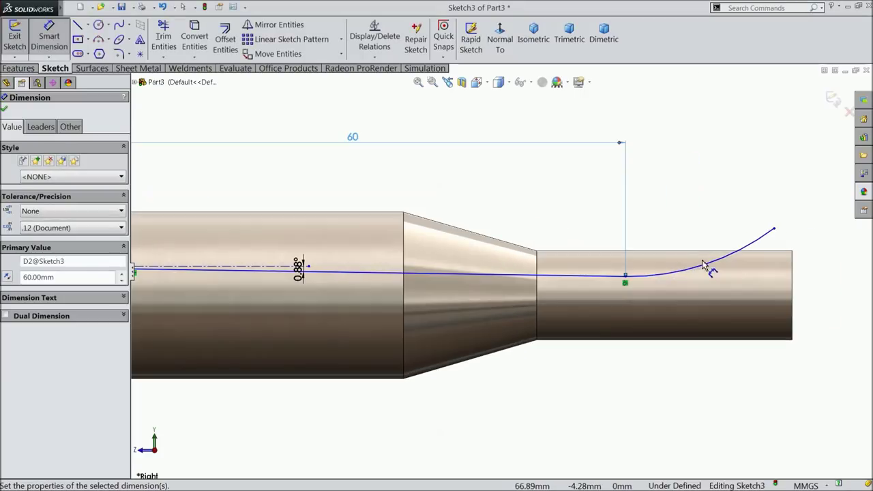
left_click(710, 261)
left_click(671, 208)
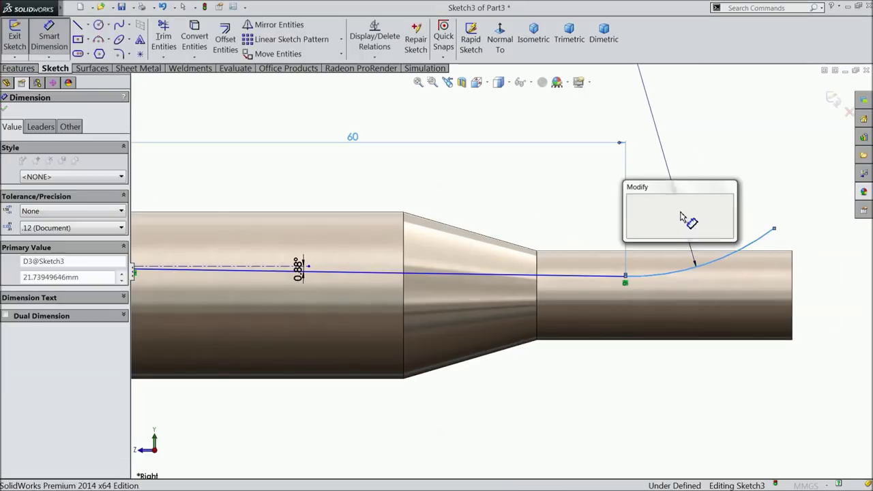
type("10")
left_click(631, 199)
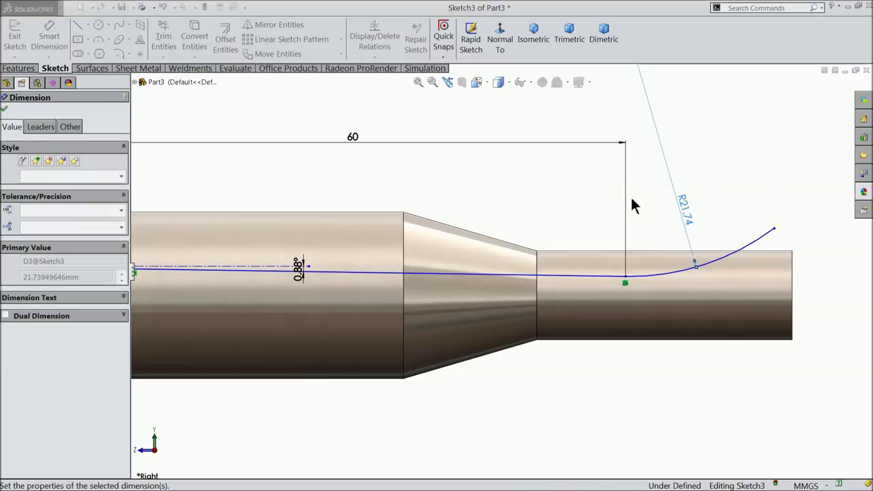
Drag the arc's upper endpoint up and right to reshape the curve, then exit the sketch
left_click(584, 218)
scroll(660, 266, "down", 3)
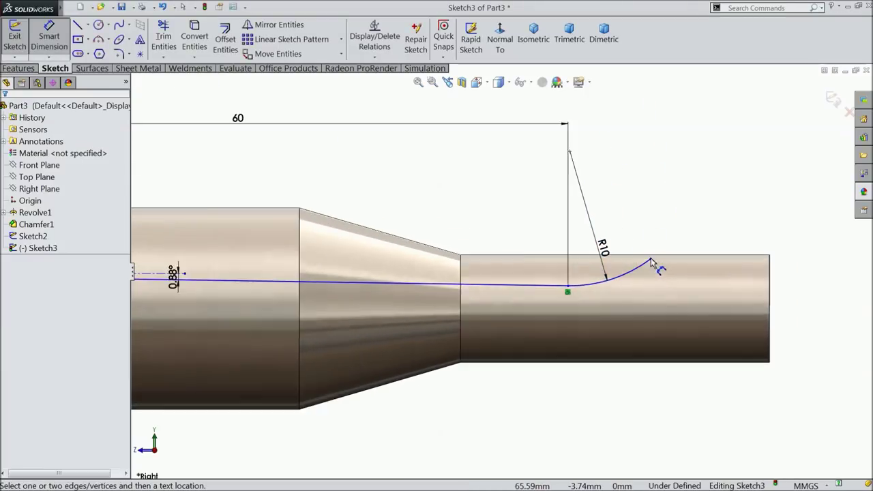
left_click(31, 45)
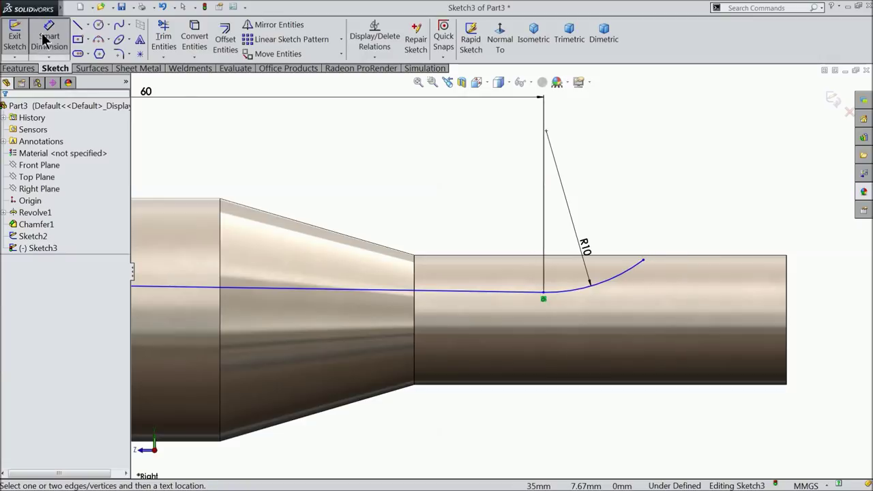
left_click(643, 261)
left_click_drag(643, 261, 686, 225)
scroll(609, 259, "up", 5)
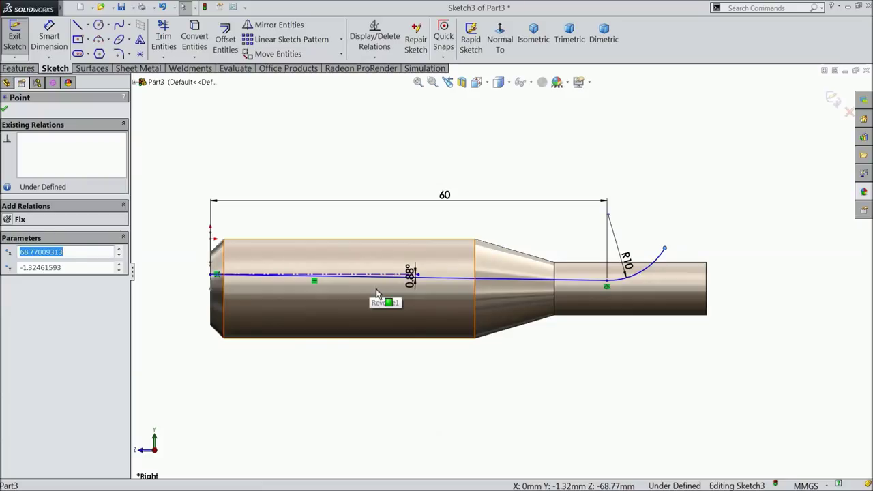
left_click(832, 100)
Swept-cut the Sketch2 end-face profile along the Sketch3 path to carve the first flute
mouse_move(471, 181)
middle_mouse_down()
mouse_move(468, 175)
mouse_move(489, 207)
middle_mouse_up()
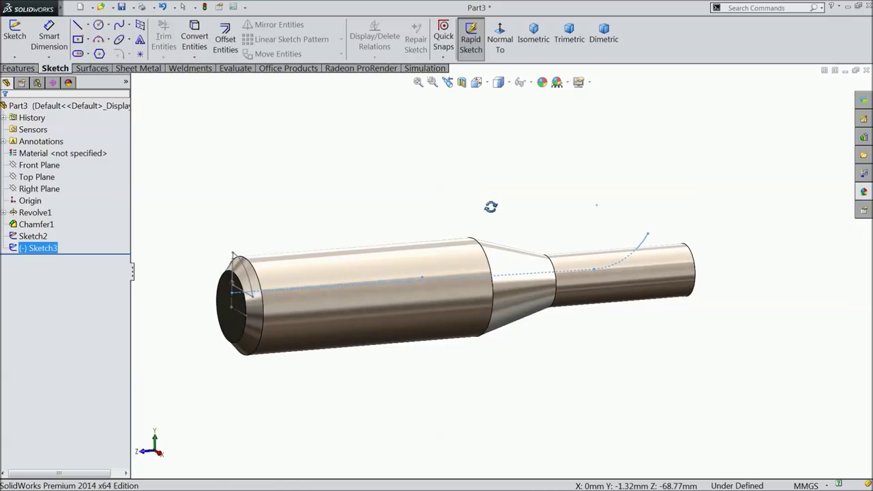
left_click(19, 68)
left_click(287, 25)
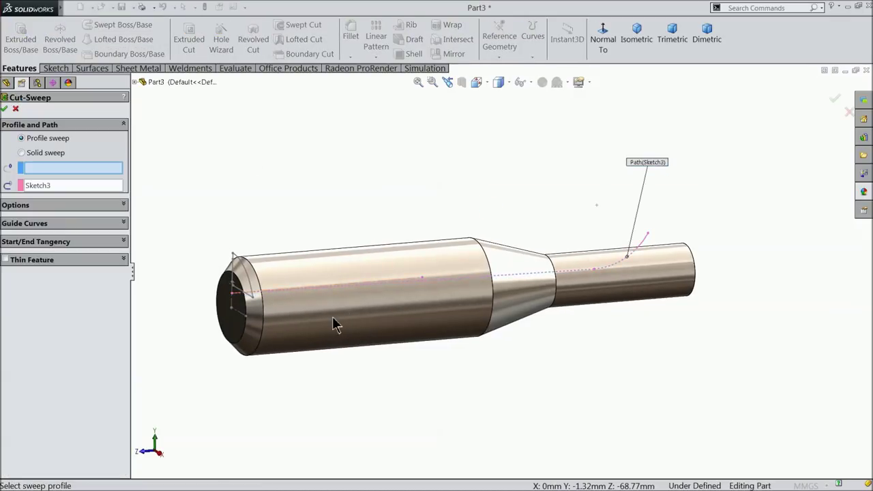
scroll(324, 316, "up", 2)
scroll(310, 314, "up", 1)
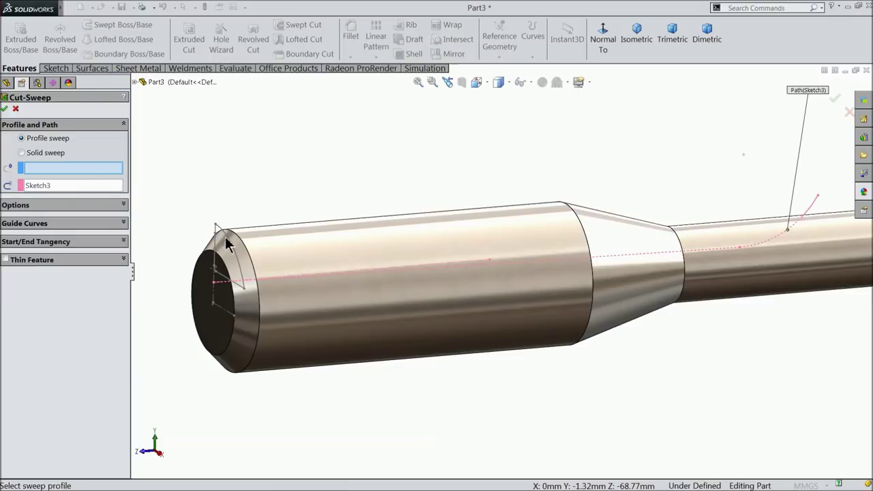
left_click(232, 246)
scroll(407, 285, "down", 3)
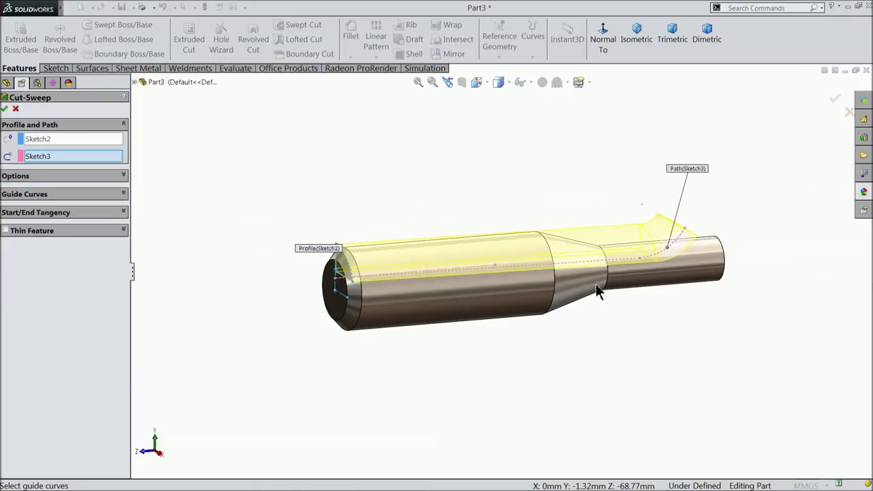
scroll(613, 283, "up", 1)
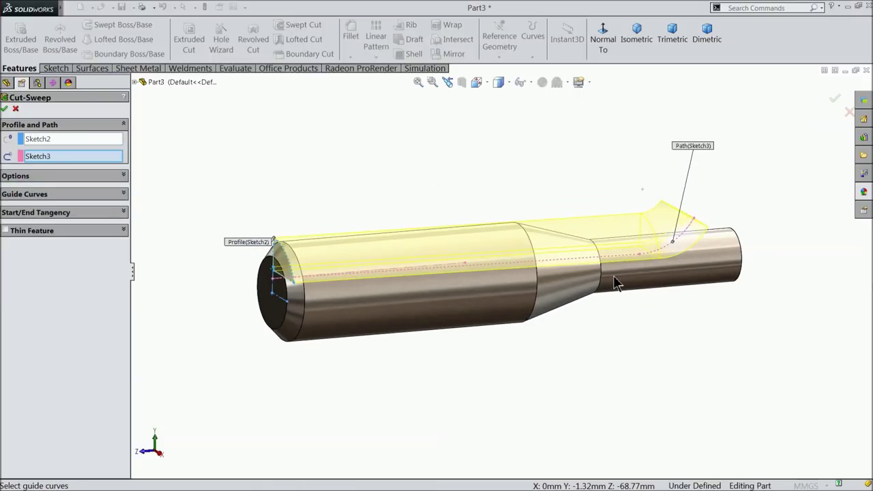
left_click(6, 109)
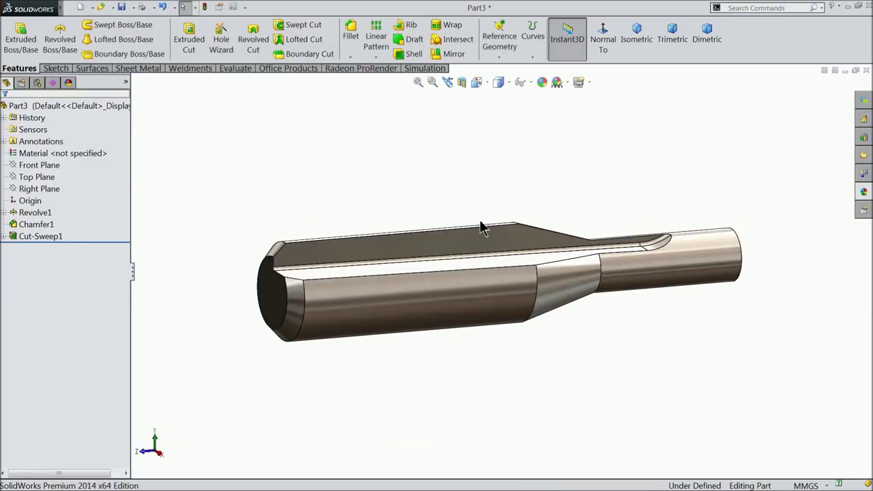
middle_click_drag(481, 227, 499, 292)
scroll(498, 292, "up", 3)
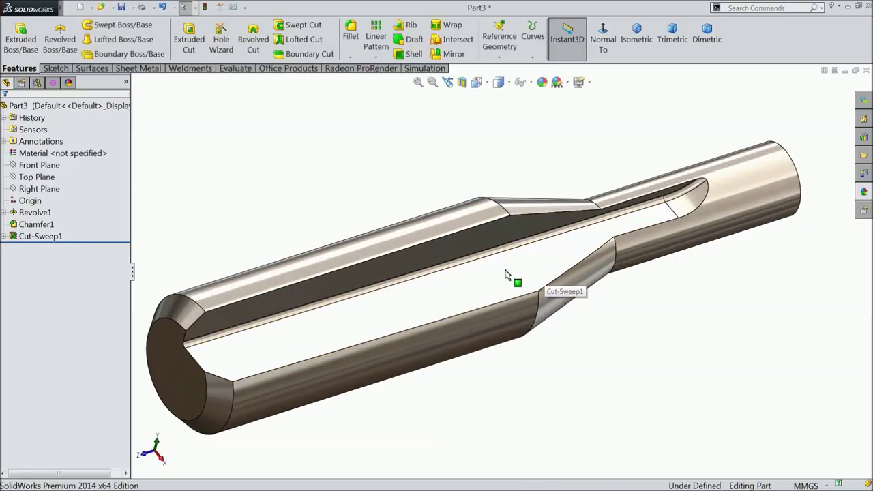
left_click(375, 58)
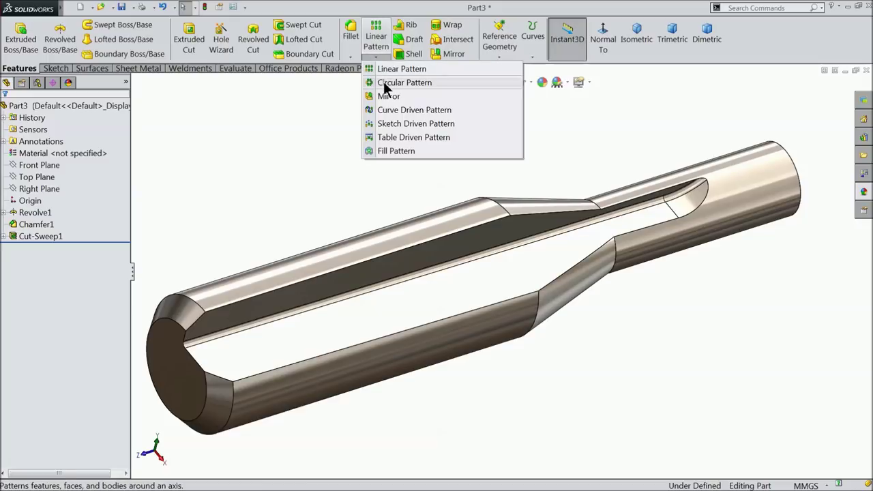
Circular-pattern Cut-Sweep1 around the shank's cylindrical face, 3 instances over 360°
left_click(402, 82)
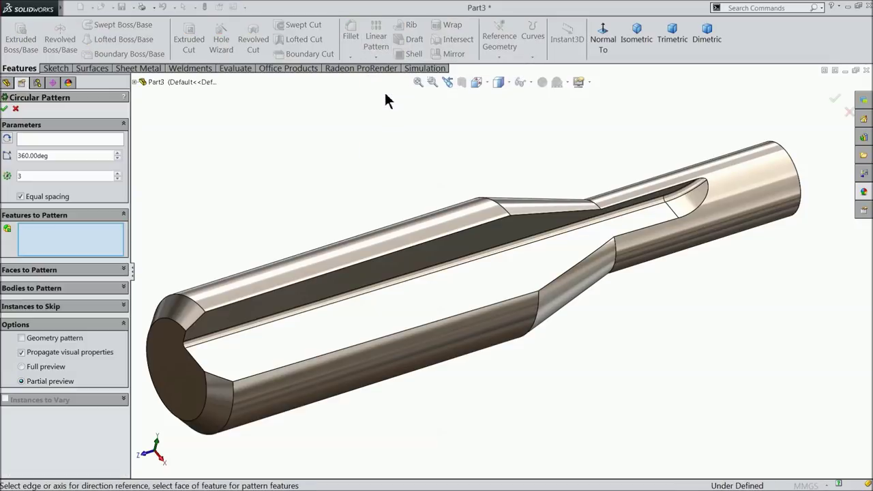
left_click(309, 336)
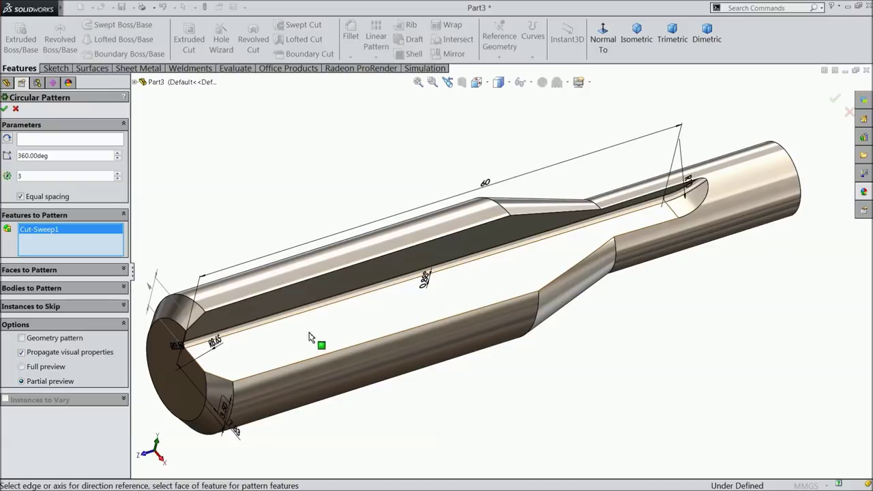
left_click(135, 82)
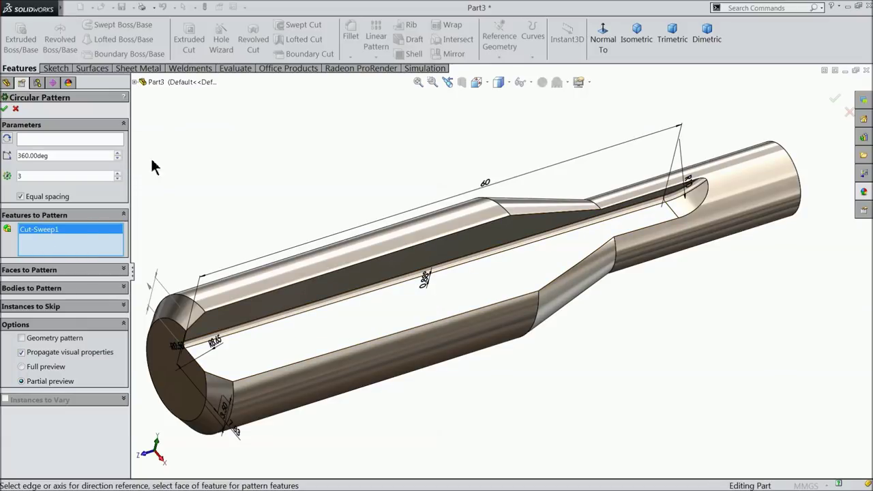
left_click(76, 141)
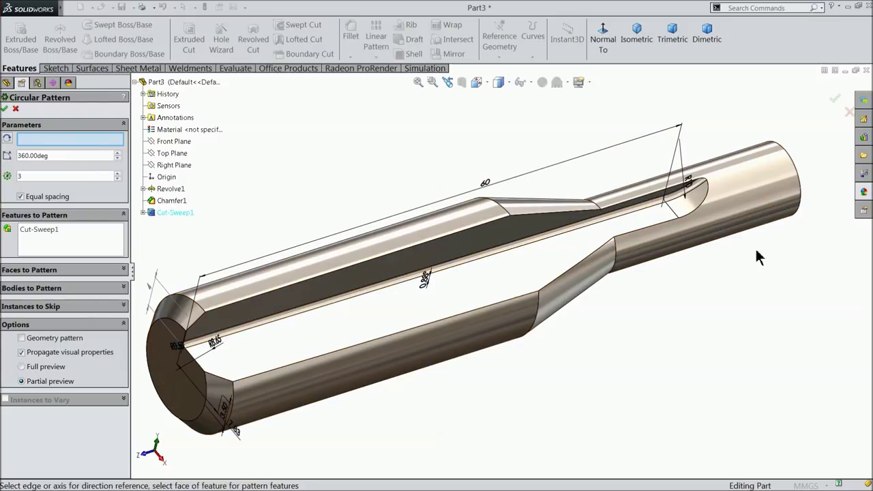
left_click(754, 214)
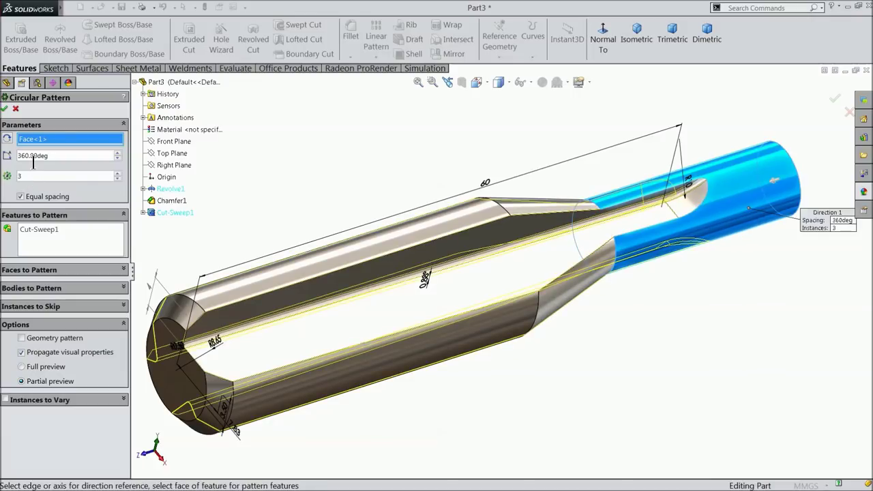
left_click(5, 110)
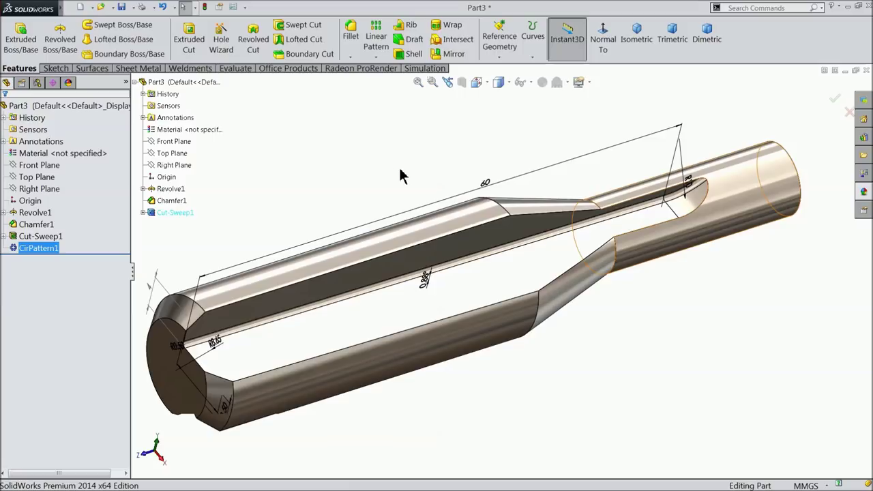
left_click(402, 176)
middle_click_drag(402, 176, 410, 332)
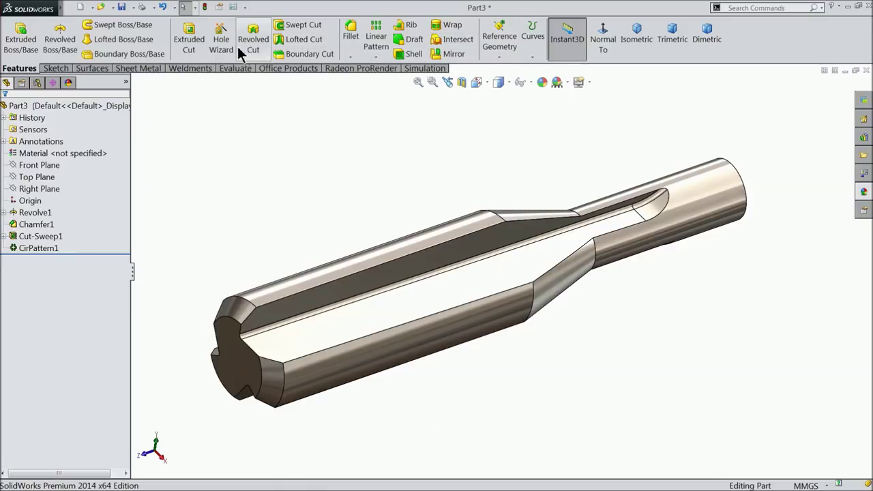
Apply a Flex twisting deformation of 180° to the patterned body
mouse_move(44, 11)
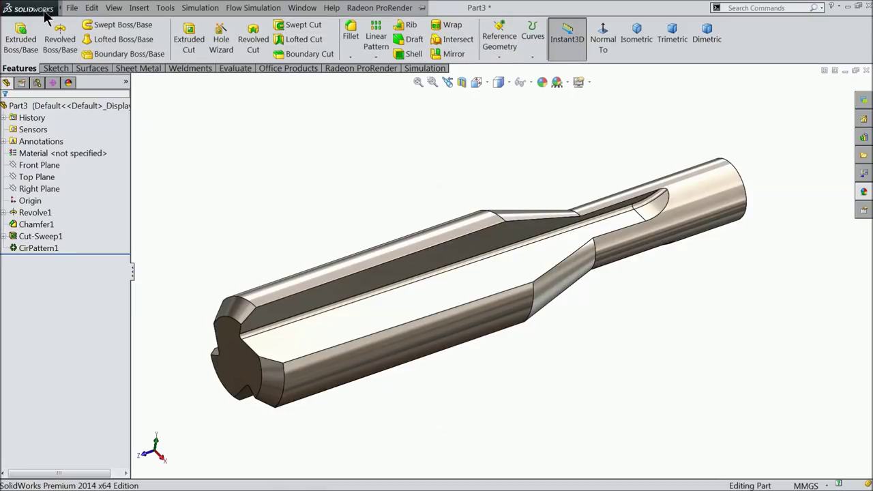
left_click(77, 9)
mouse_move(140, 10)
mouse_move(154, 53)
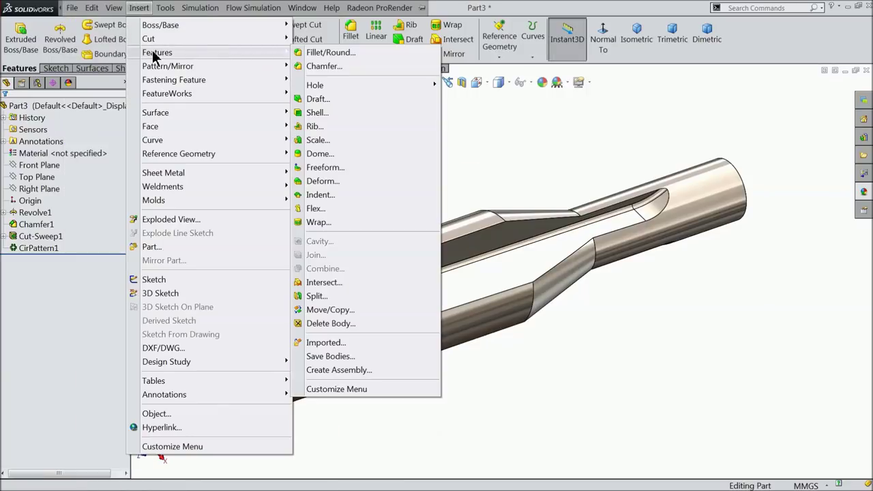
left_click(315, 209)
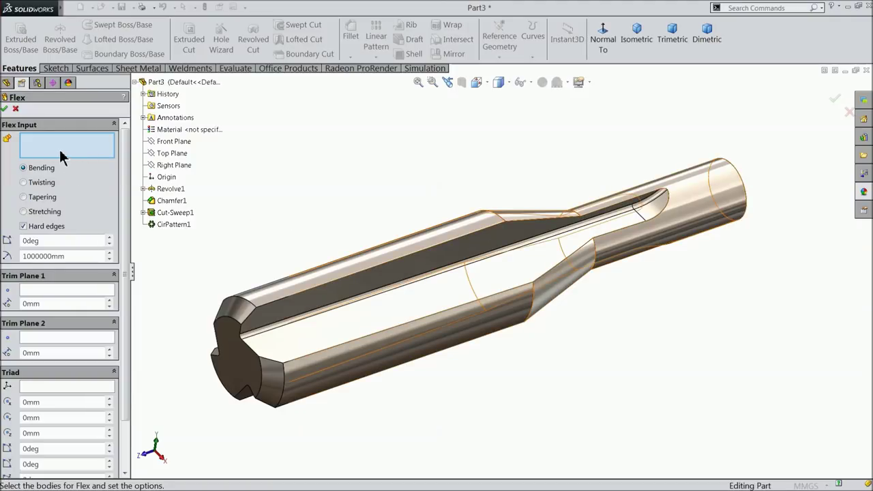
left_click(429, 307)
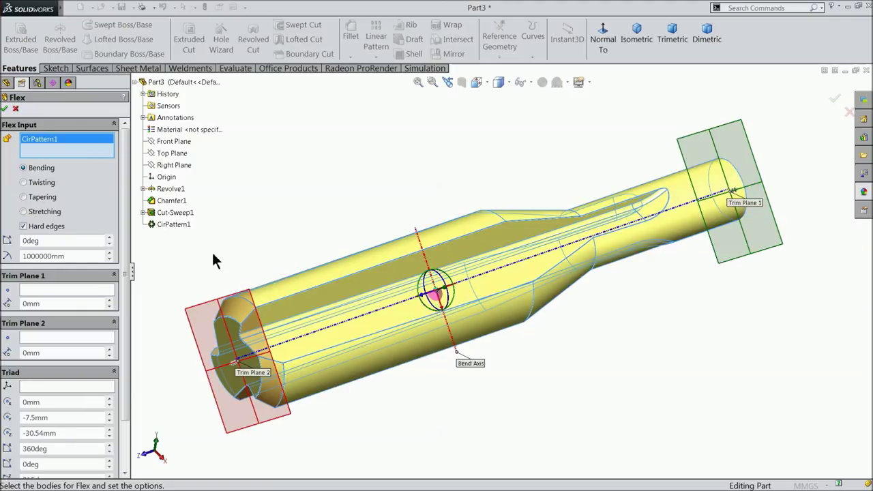
left_click(30, 184)
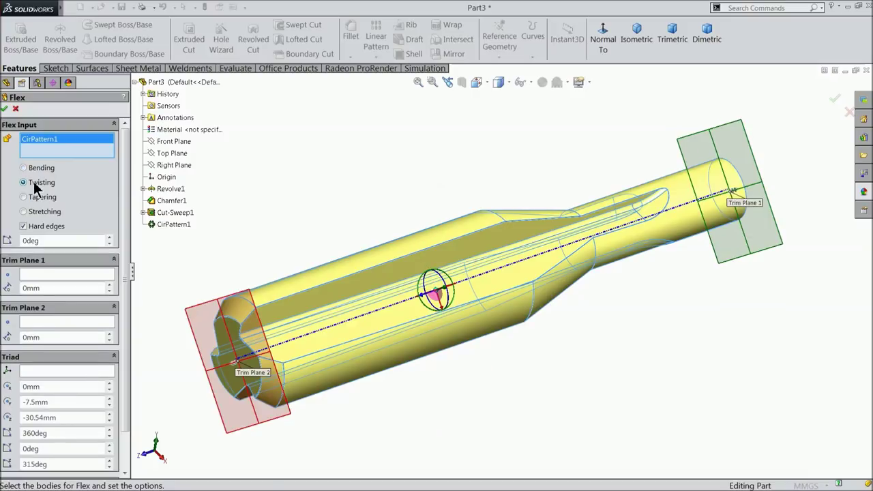
left_click_drag(58, 242, 9, 238)
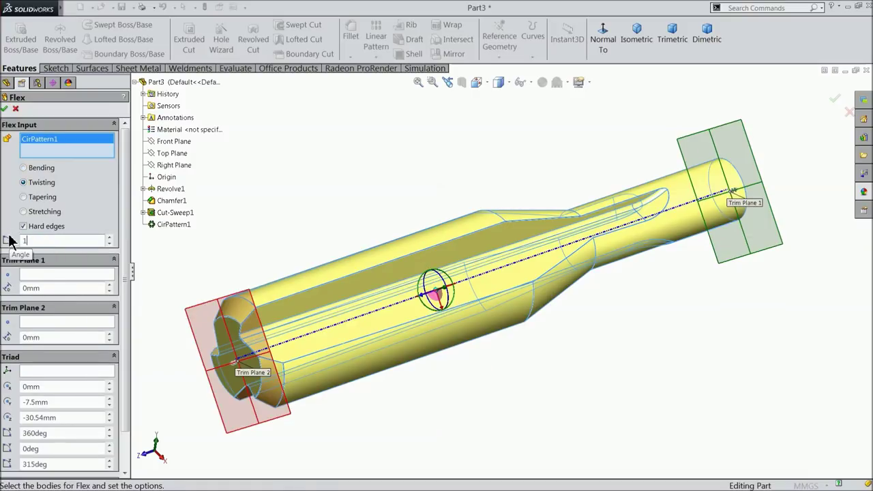
type("180")
key("Return")
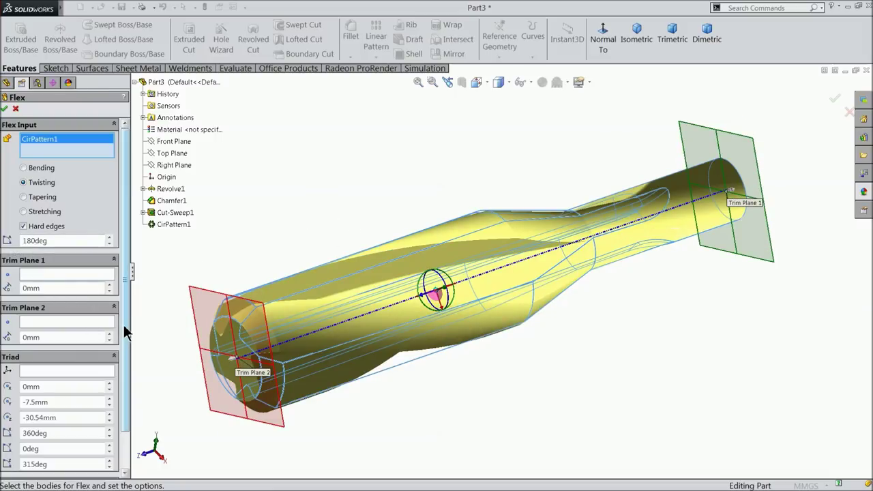
left_click_drag(123, 325, 119, 366)
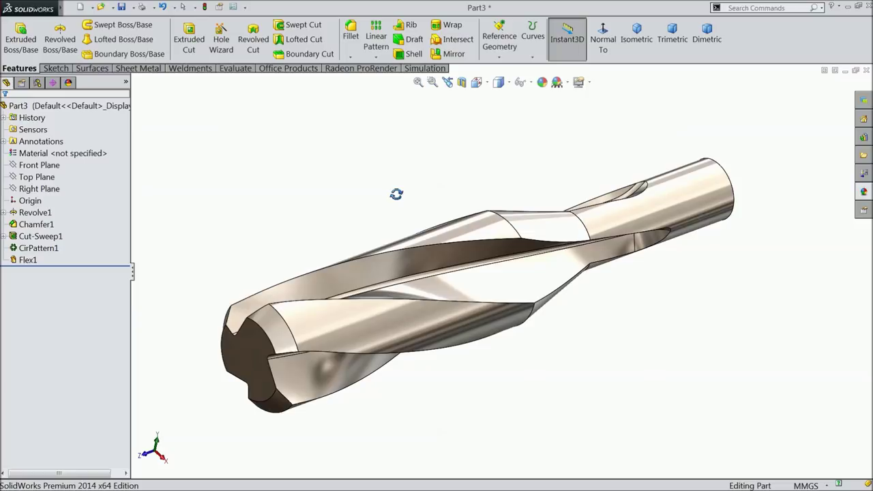
mouse_move(395, 205)
middle_mouse_down()
mouse_move(368, 163)
mouse_move(347, 65)
mouse_move(384, 298)
mouse_move(336, 77)
mouse_move(355, 169)
middle_mouse_up()
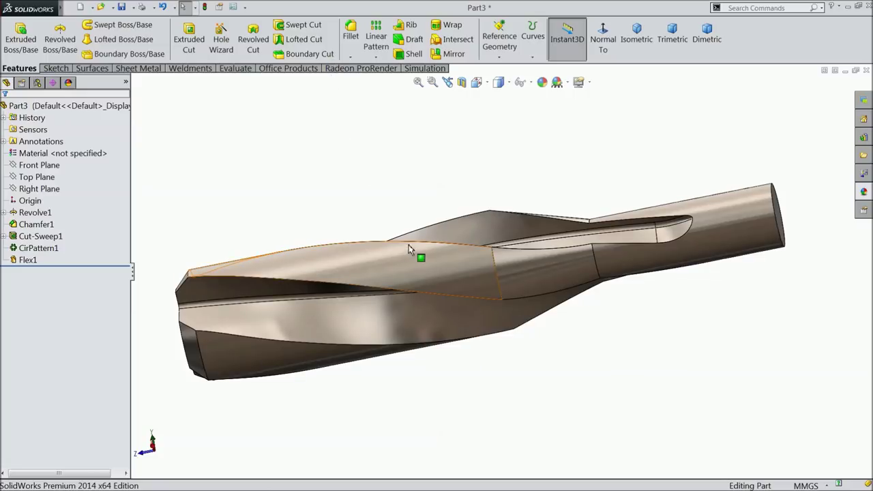
middle_click_drag(413, 249, 415, 217)
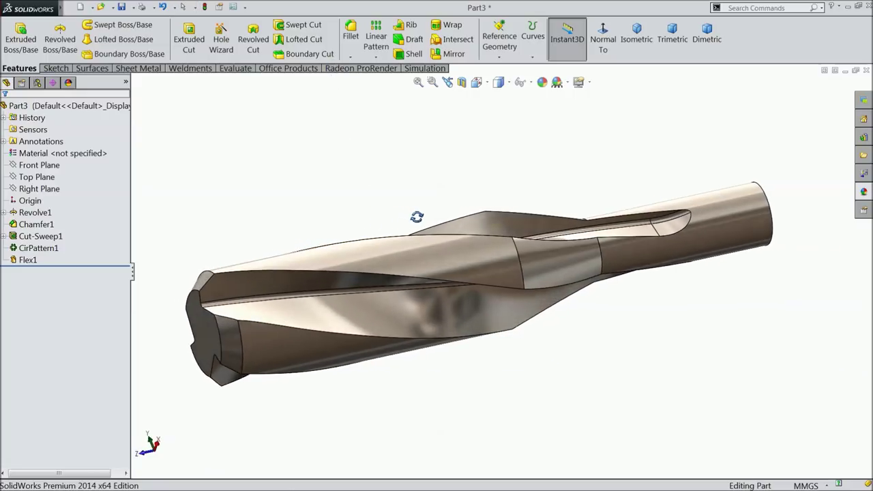
middle_click_drag(502, 286, 511, 238)
Start a sketch on the tip face and draw a circle centred on it
left_click(261, 382)
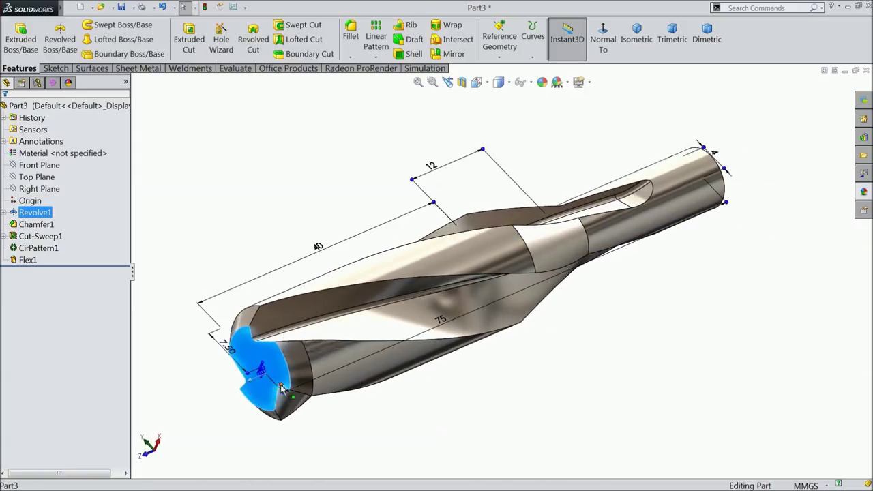
scroll(330, 369, "down", 3)
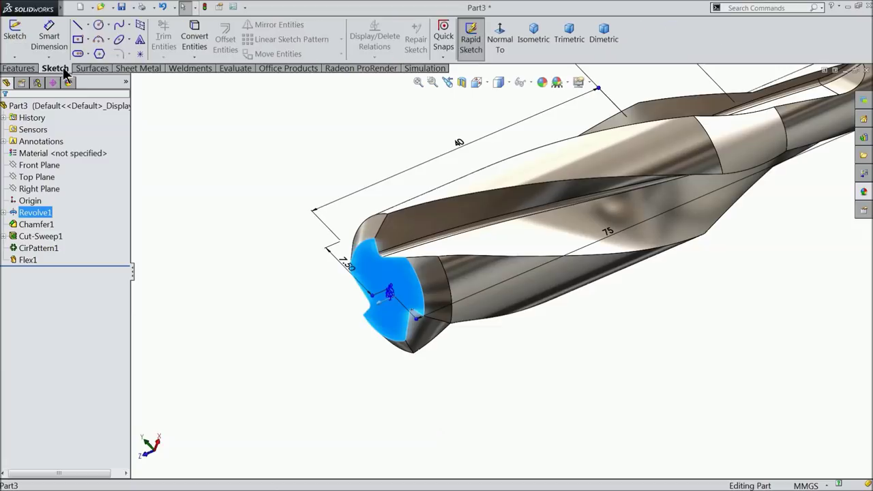
left_click(14, 31)
left_click(98, 25)
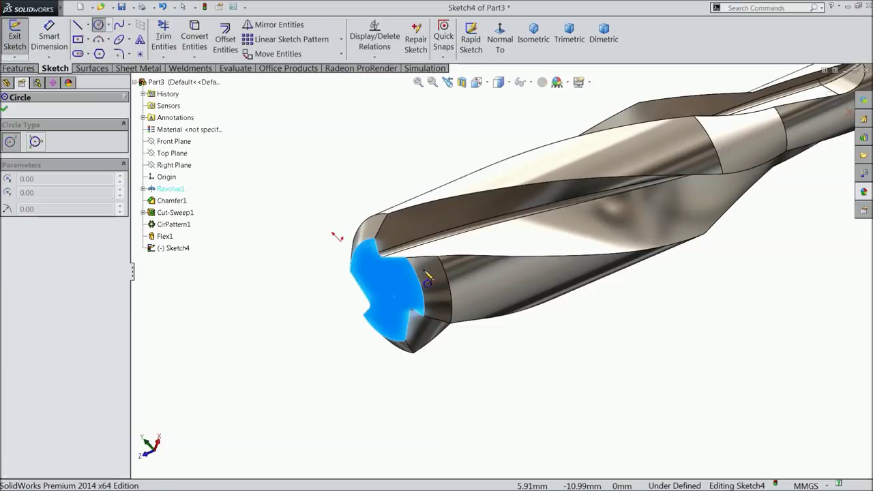
scroll(428, 278, "down", 3)
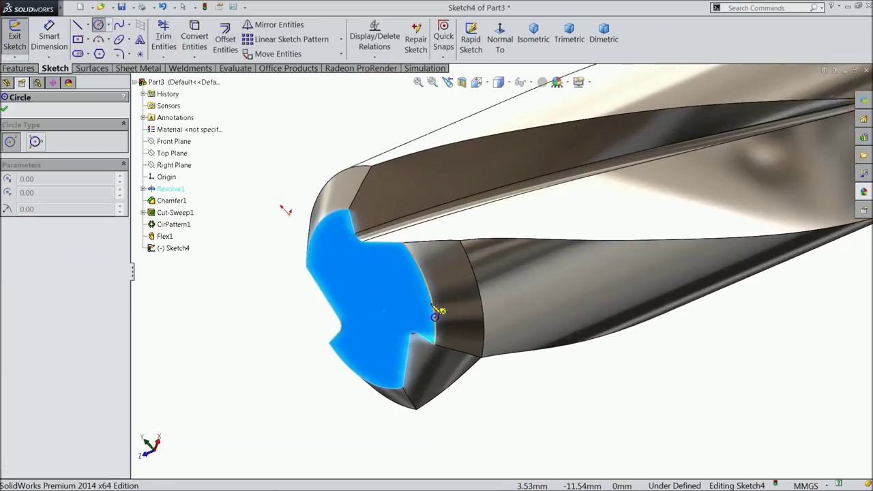
left_click(370, 301)
left_click(296, 167)
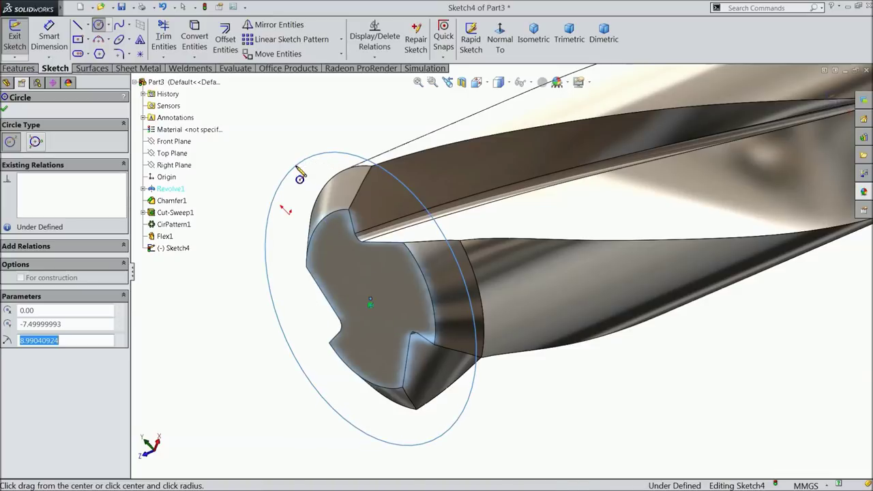
Dimension the circle's diameter to 14 mm
left_click(49, 38)
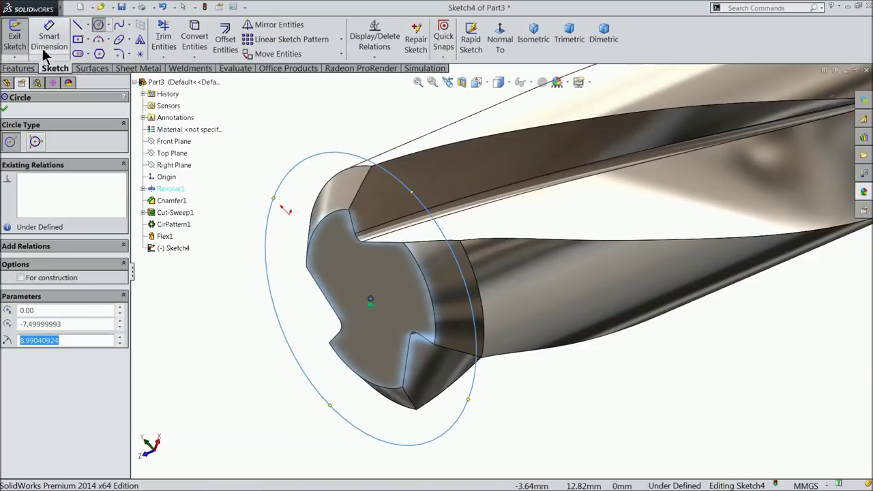
left_click(270, 294)
left_click(226, 274)
type("14")
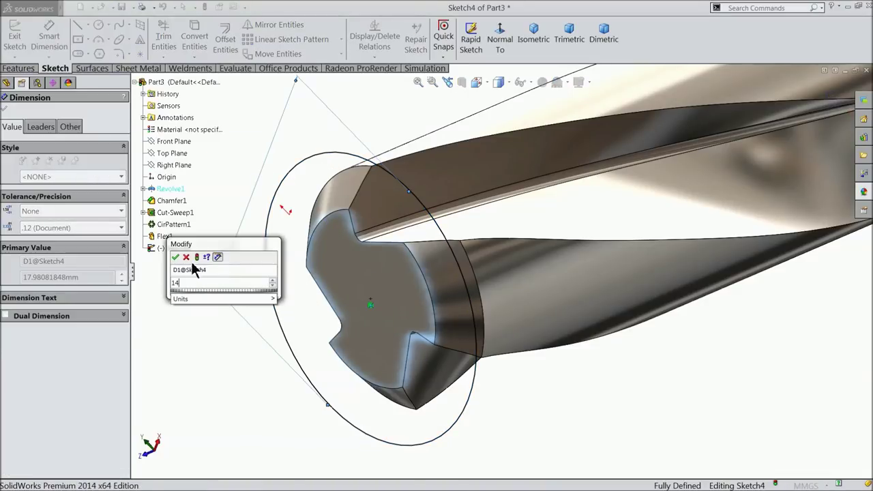
left_click(175, 256)
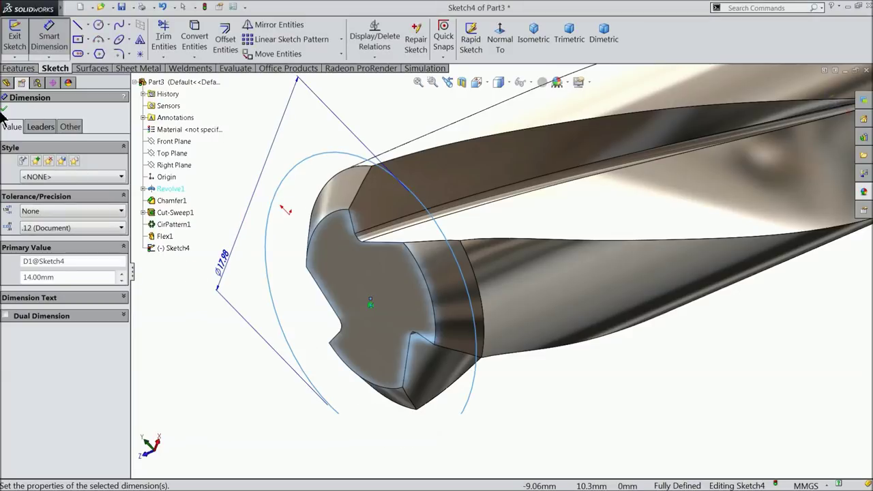
left_click(4, 109)
left_click(19, 69)
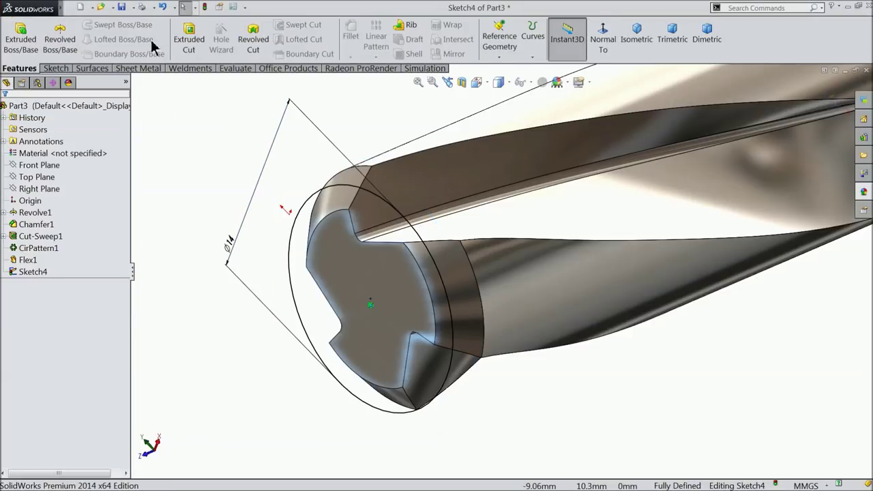
Extrude-cut 65 mm deep from the Ø14 circle, flipping the side to cut outside it
left_click(189, 39)
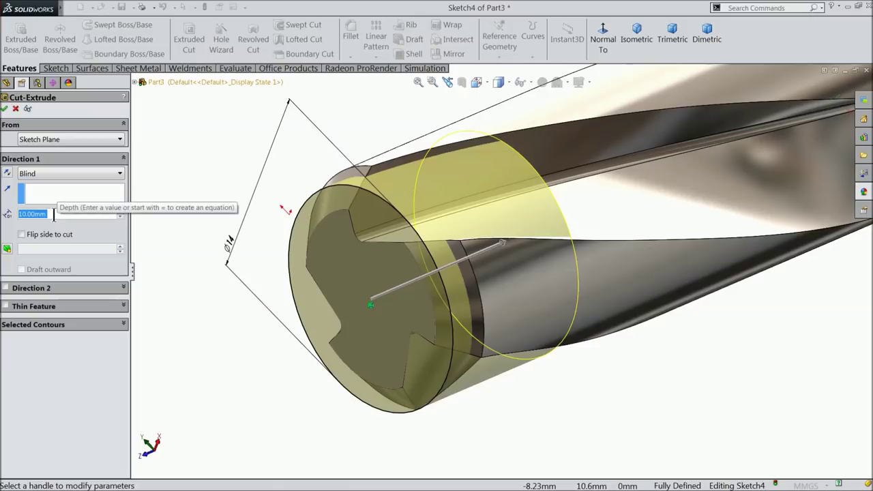
type("65")
key("Return")
scroll(555, 243, "up", 4)
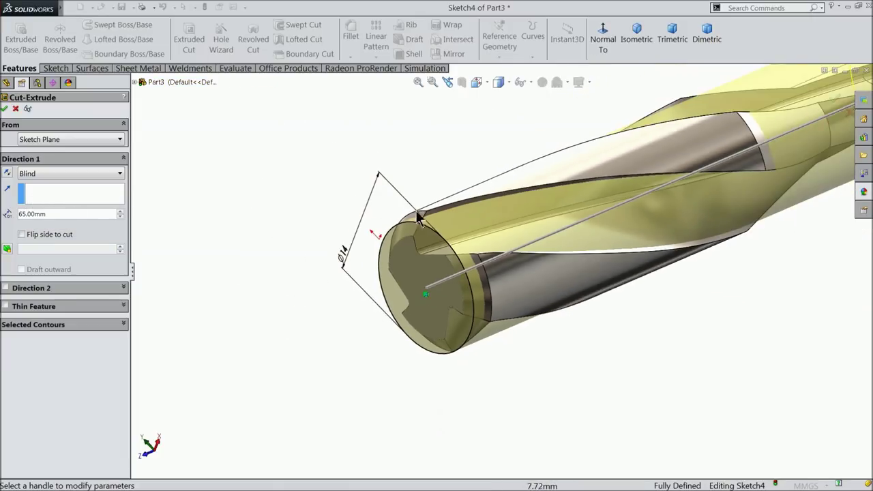
scroll(633, 218, "down", 4)
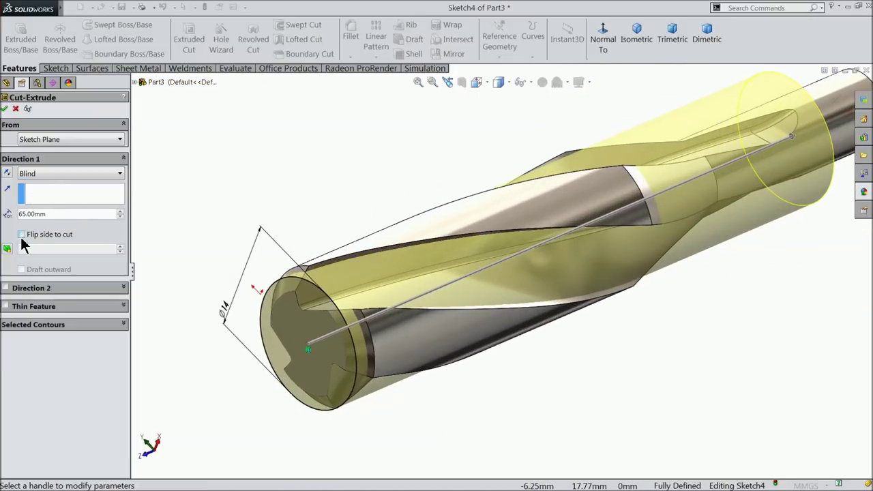
left_click(22, 235)
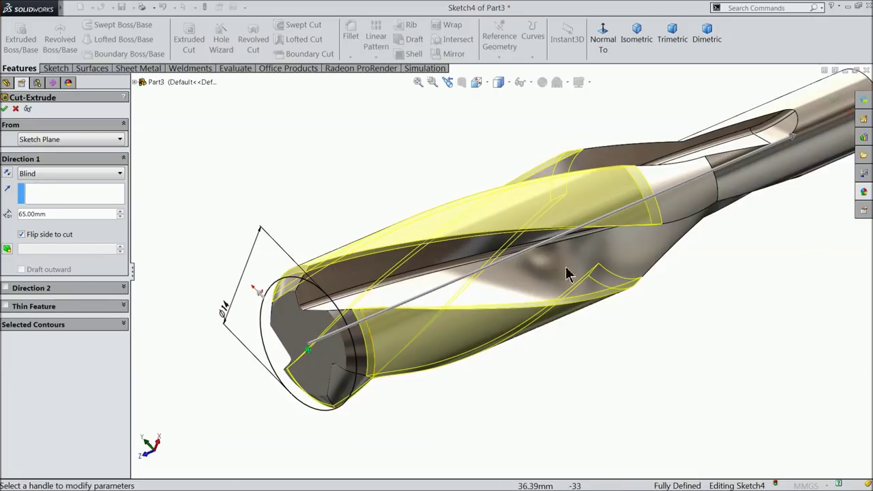
scroll(570, 273, "down", 1)
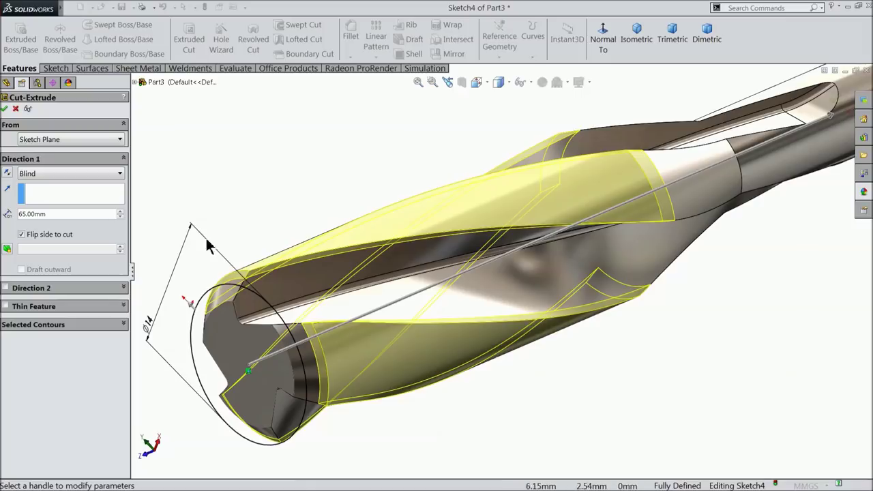
left_click(4, 109)
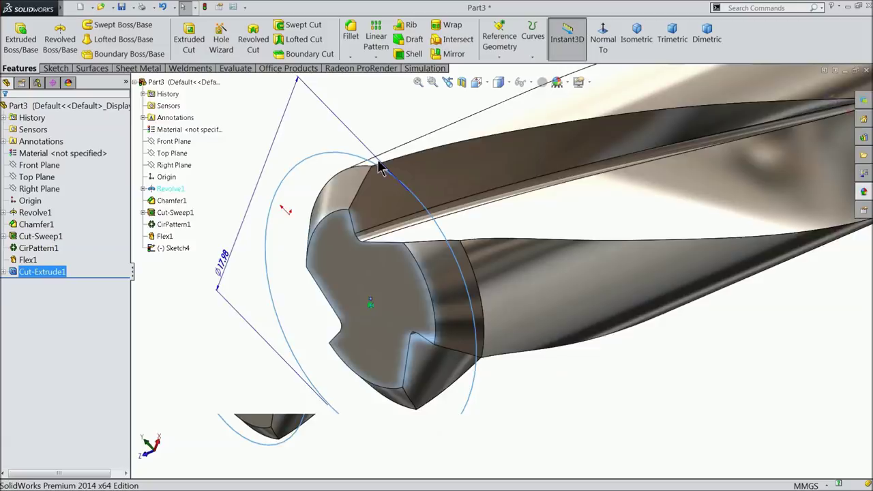
Orbit and zoom to inspect the trimmed drill, then bring up the Reference Geometry list
key("f")
left_click(391, 198)
middle_click_drag(393, 199, 487, 244)
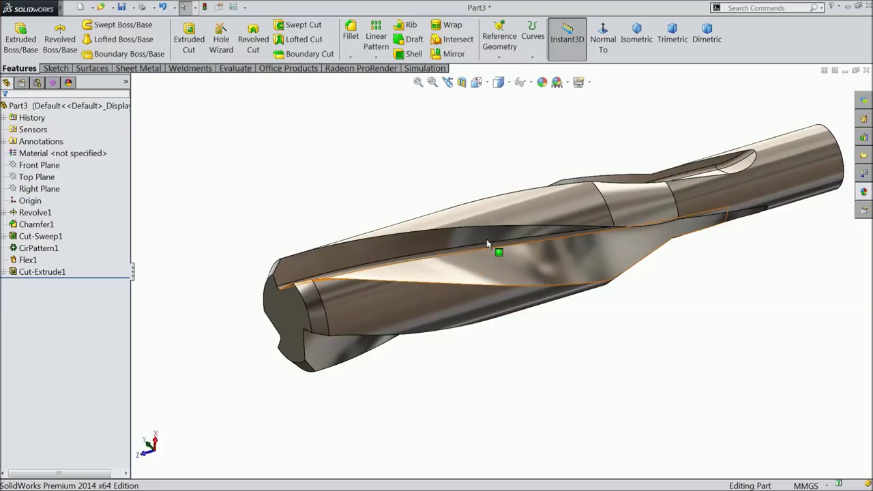
middle_click_drag(486, 243, 479, 242)
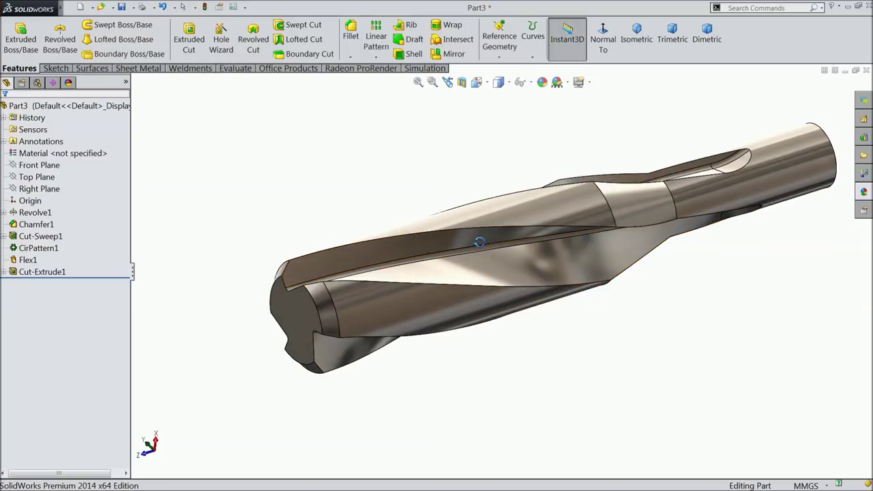
scroll(372, 328, "up", 2)
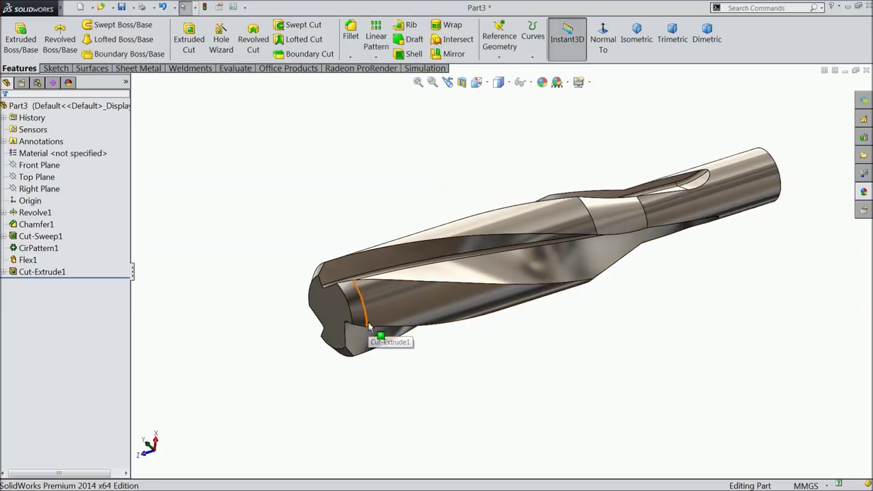
scroll(369, 327, "down", 2)
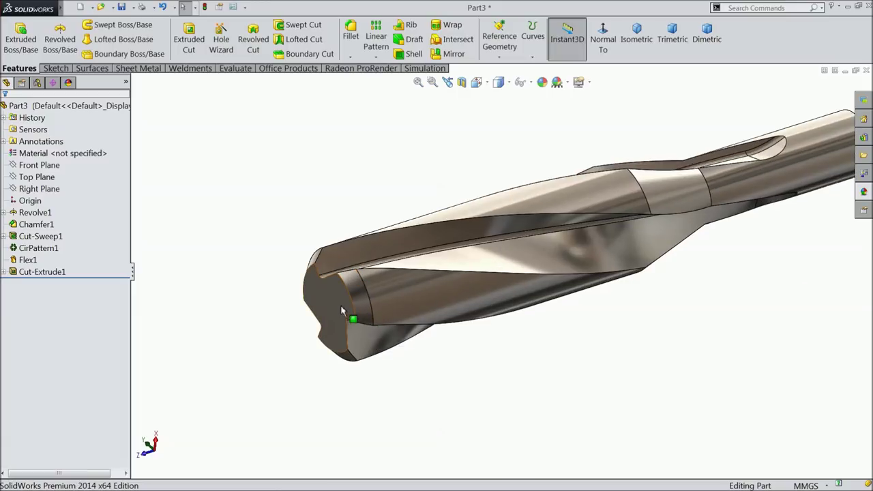
left_click(493, 58)
Create Plane1 offset 10 mm from the drill's tip face
left_click(497, 68)
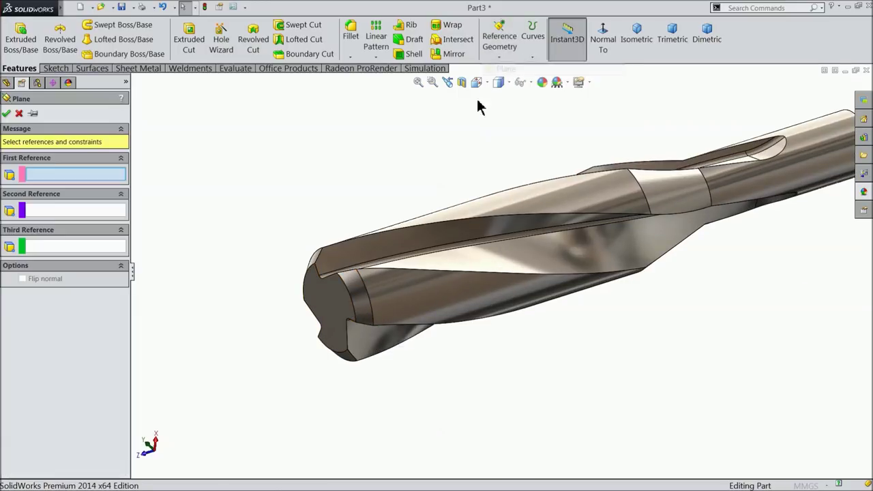
left_click(330, 305)
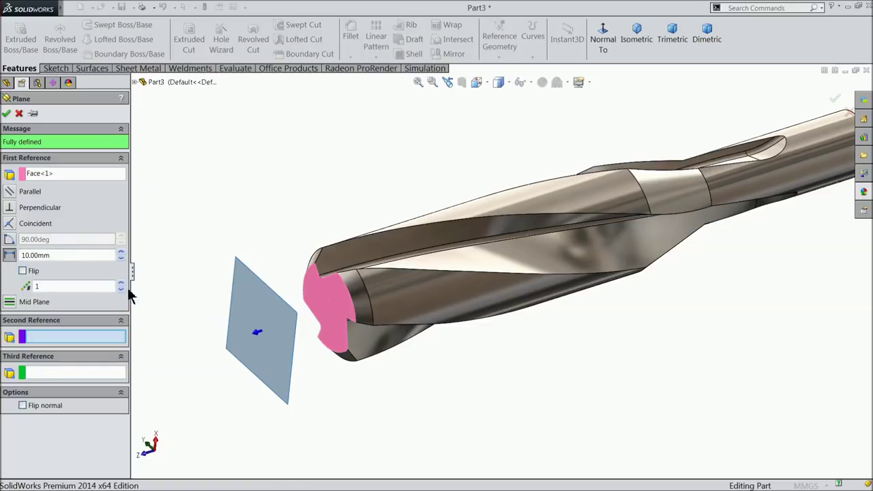
left_click(6, 114)
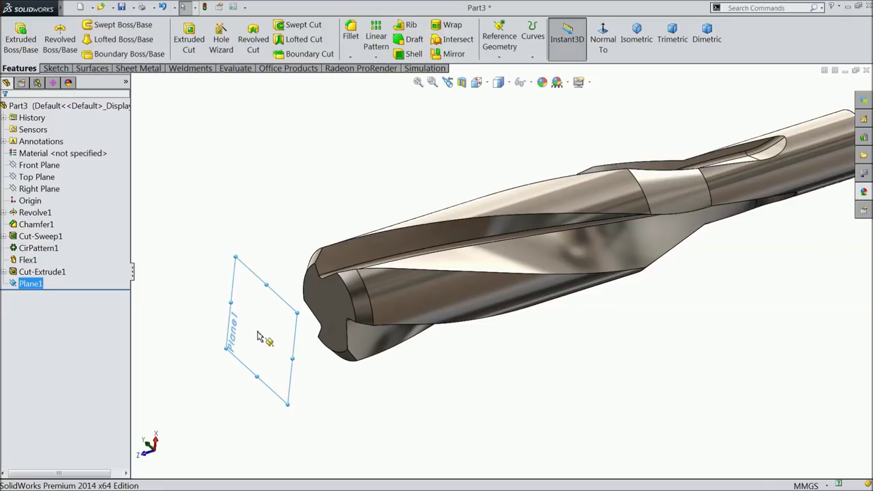
Sketch on Plane1 and convert Sketch4's Ø14 circle into it
left_click(55, 68)
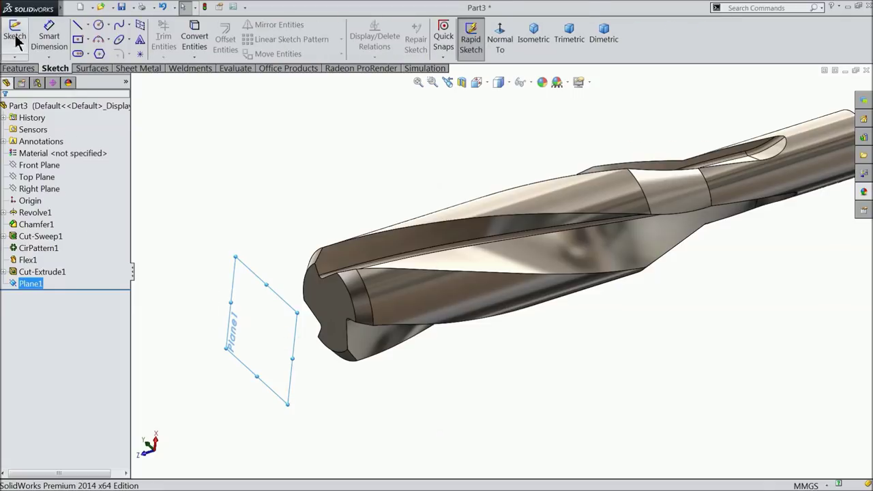
left_click(16, 38)
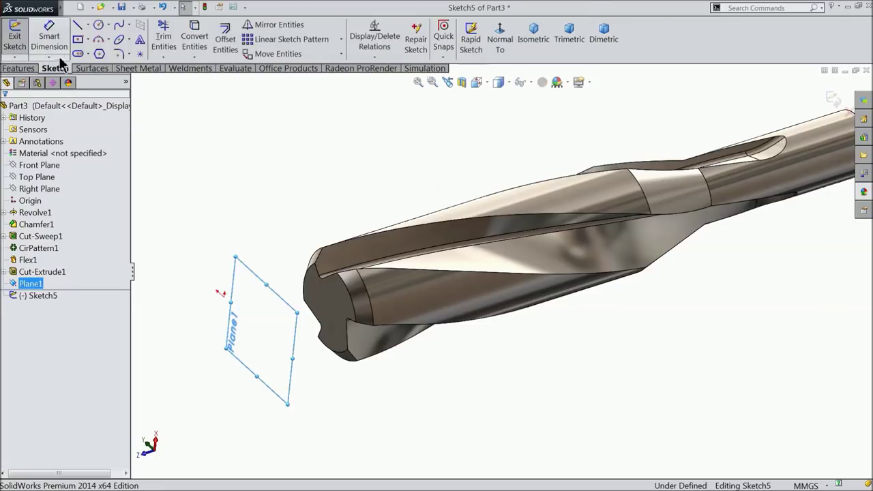
left_click(5, 272)
left_click(41, 283)
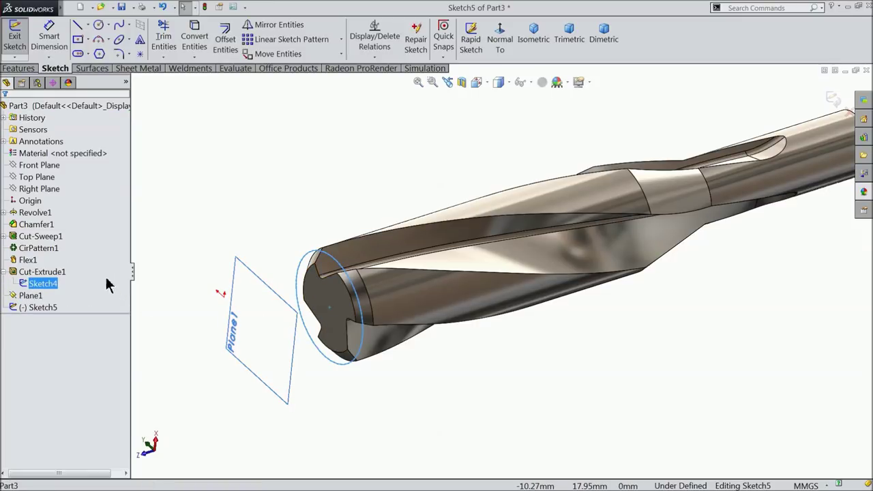
left_click(194, 34)
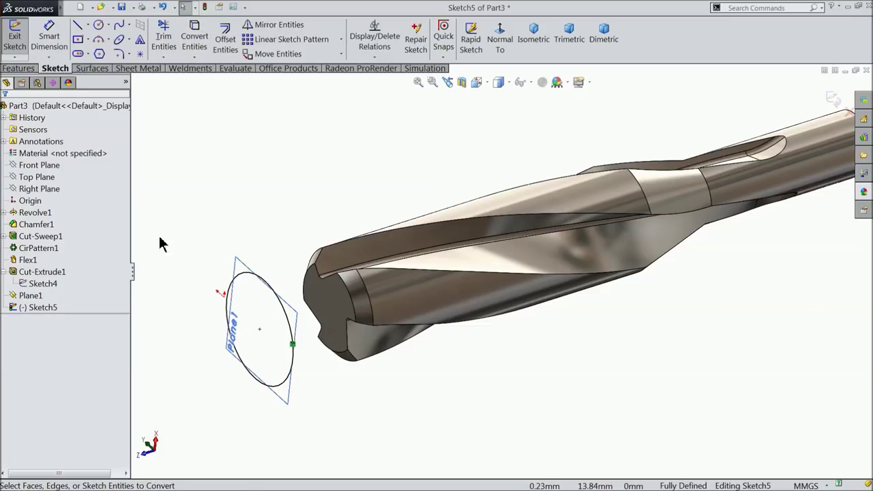
left_click(22, 68)
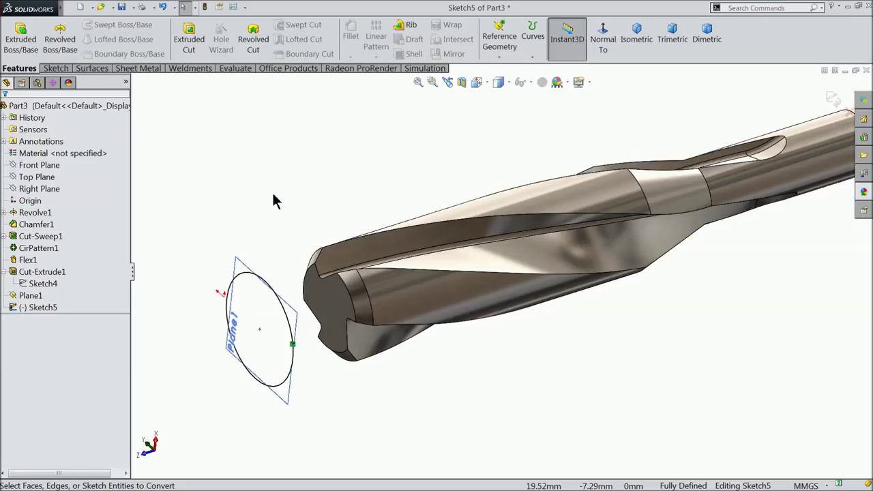
Create a clockwise helix from the circle: 70 mm height, 1.5 mm pitch, 180° start angle
left_click(532, 57)
left_click(551, 87)
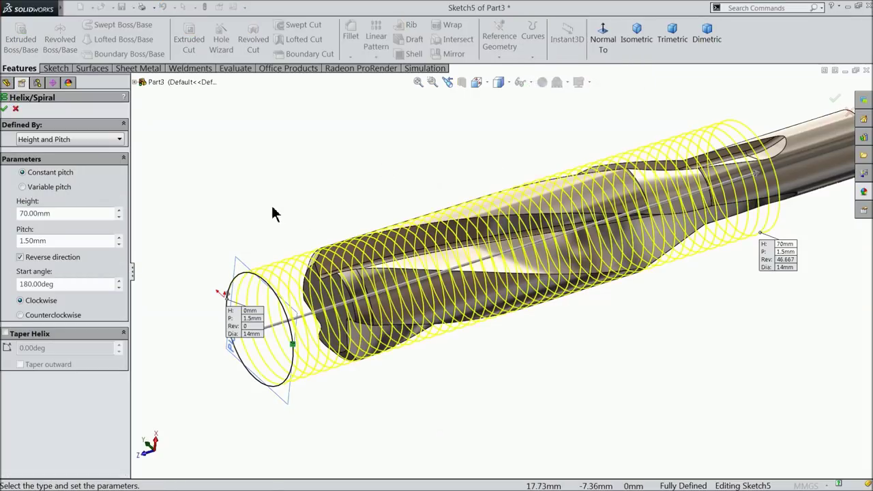
left_click(44, 141)
left_click(36, 170)
left_click_drag(59, 216, 15, 216)
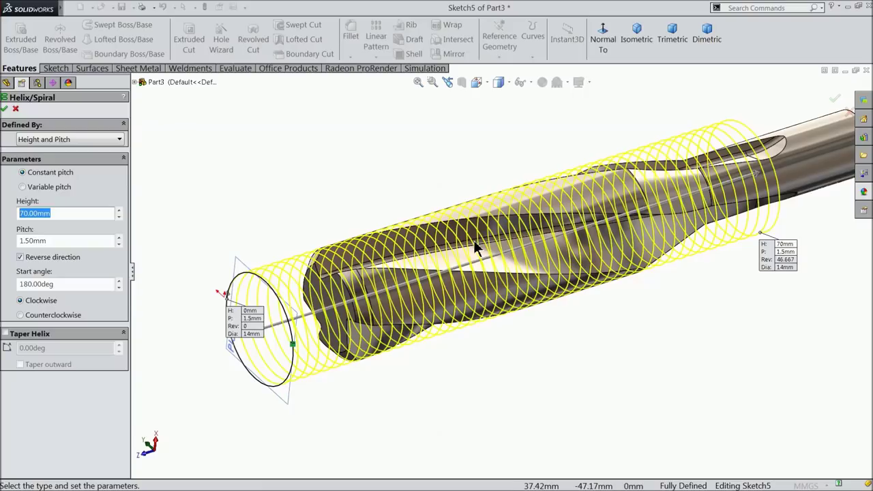
left_click(5, 109)
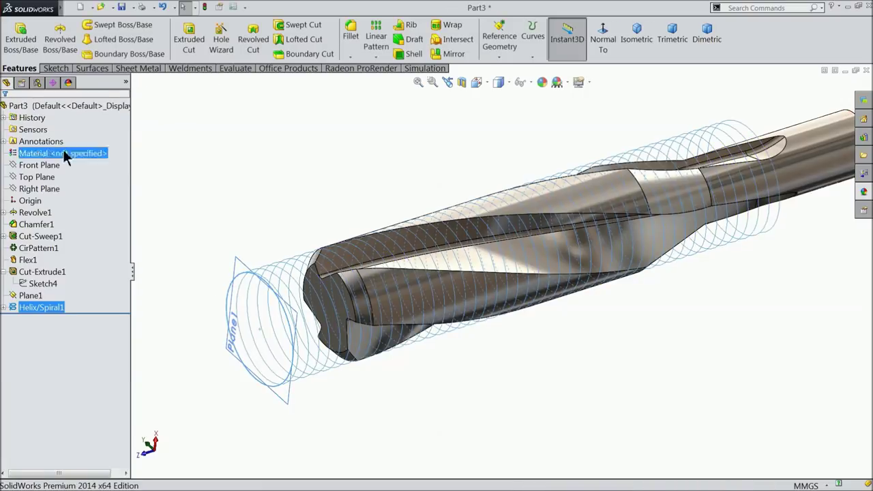
Hide Plane1 and rotate the view to show the tap body with its helix
scroll(293, 244, "down", 4)
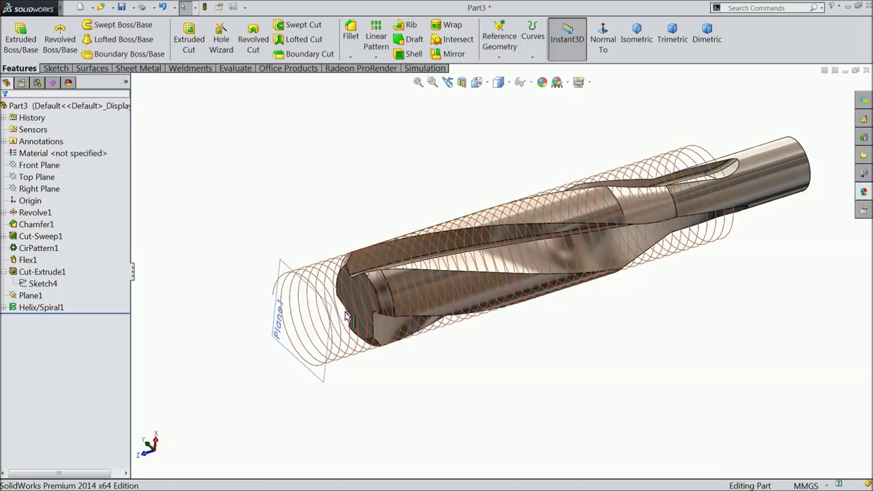
left_click(307, 242)
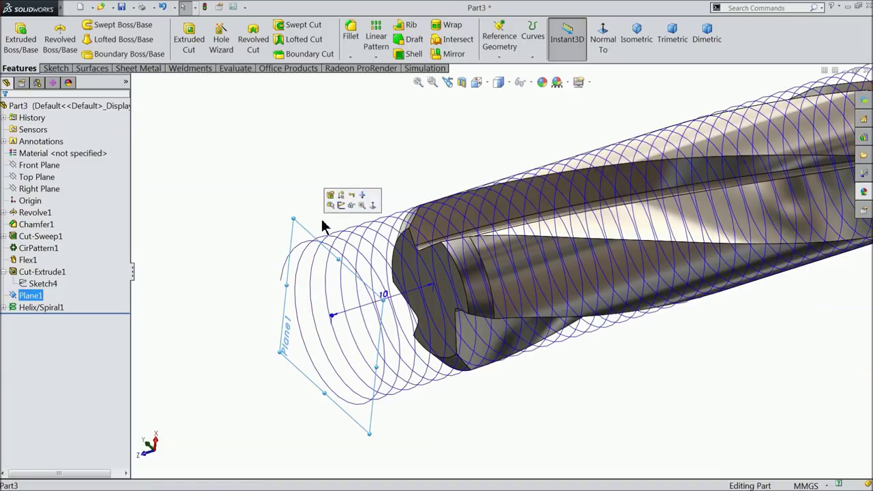
left_click(346, 206)
scroll(243, 212, "up", 2)
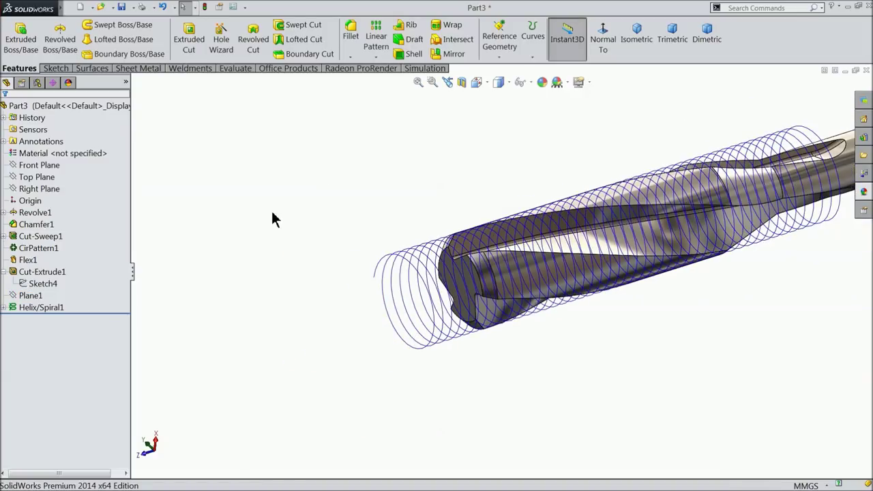
mouse_move(271, 220)
middle_mouse_down()
mouse_move(763, 198)
mouse_move(579, 289)
mouse_move(339, 315)
middle_mouse_up()
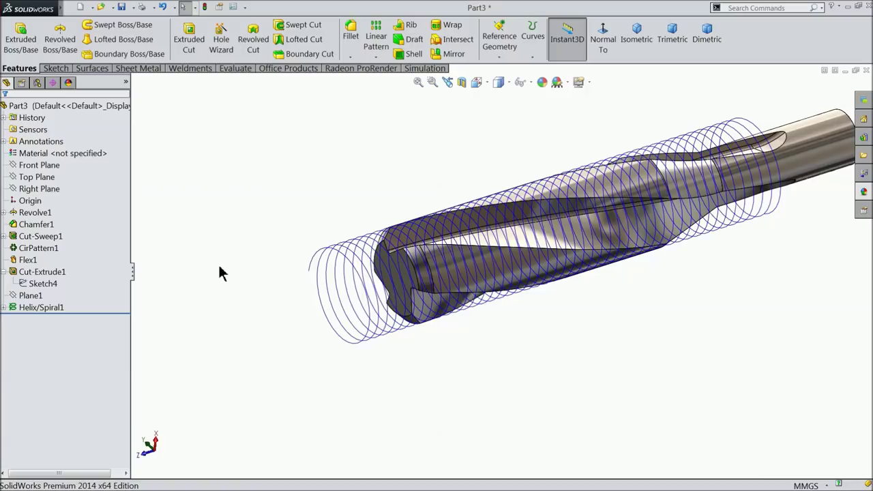
left_click(38, 189)
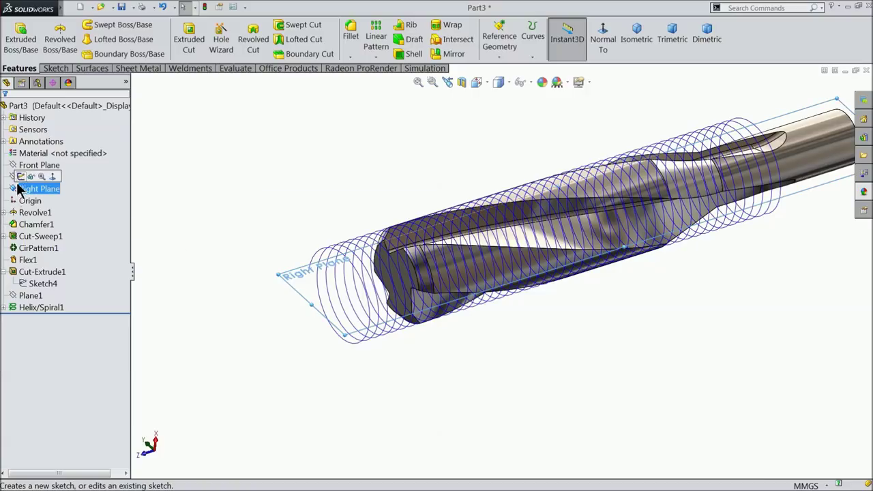
Sketch a three-sided polygon on the Right Plane beside the helix coils
left_click(21, 177)
left_click(604, 39)
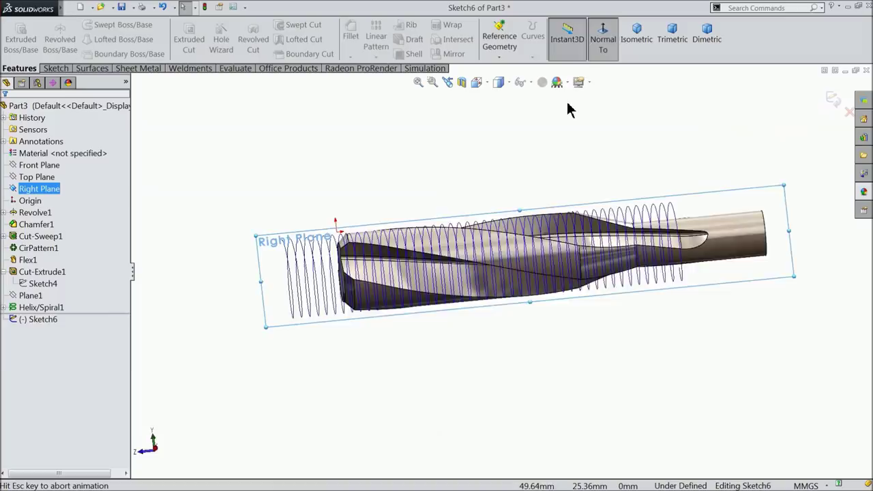
scroll(258, 316, "down", 2)
left_click(245, 205)
scroll(420, 238, "down", 3)
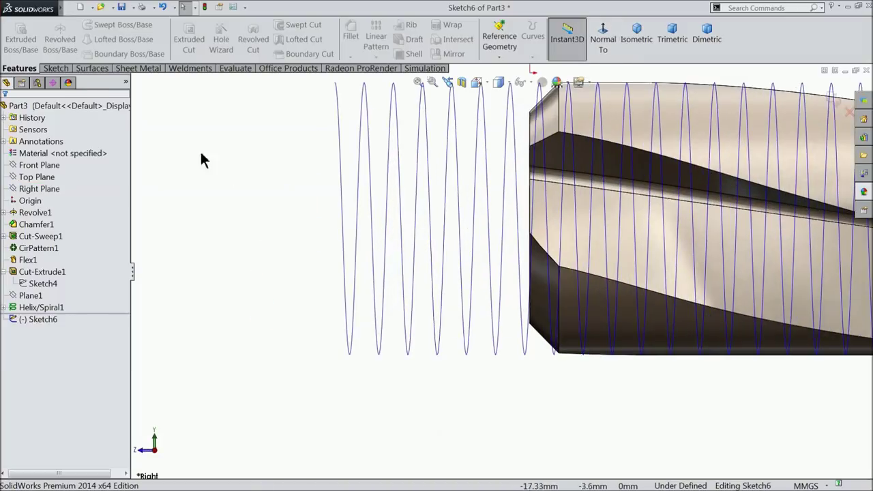
left_click(56, 69)
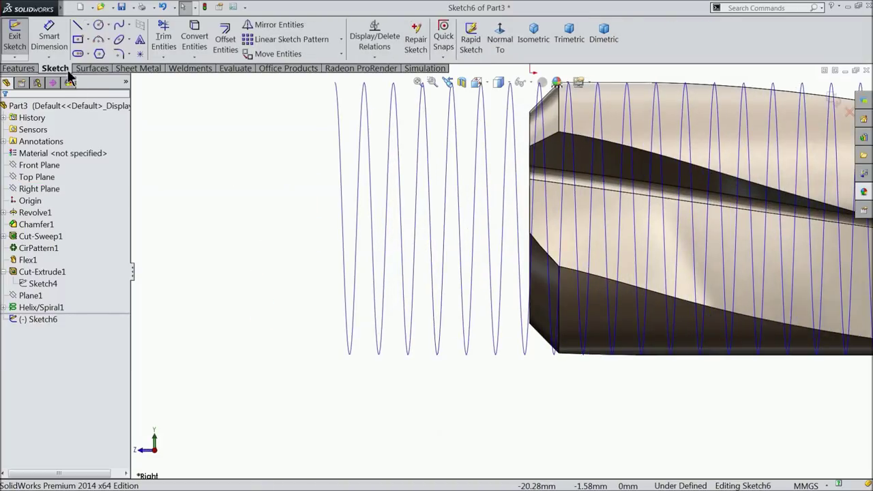
left_click(99, 55)
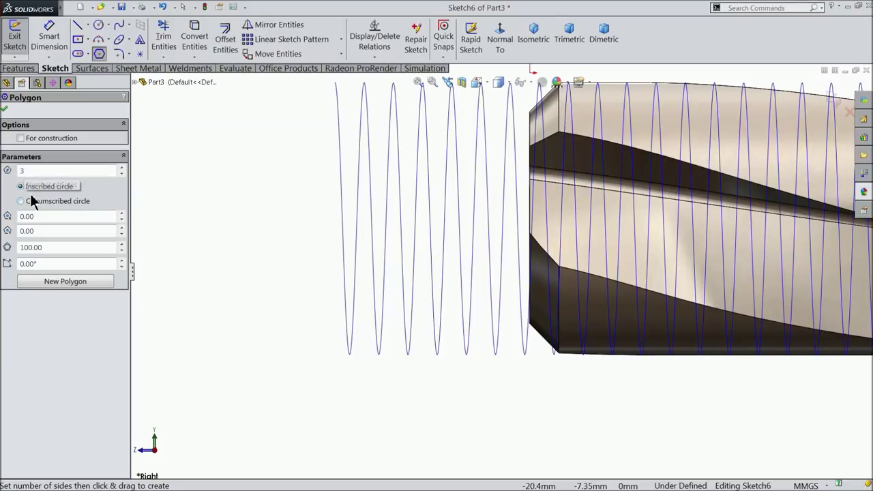
scroll(343, 356, "up", 2)
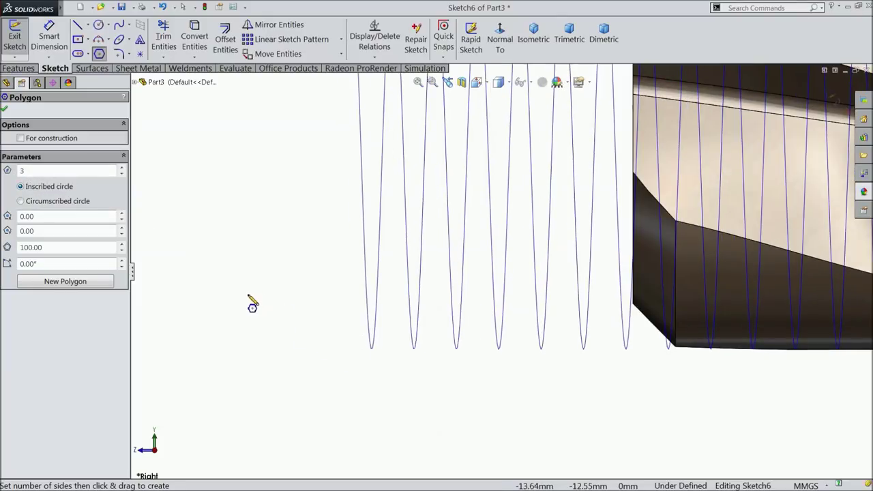
left_click_drag(231, 309, 231, 238)
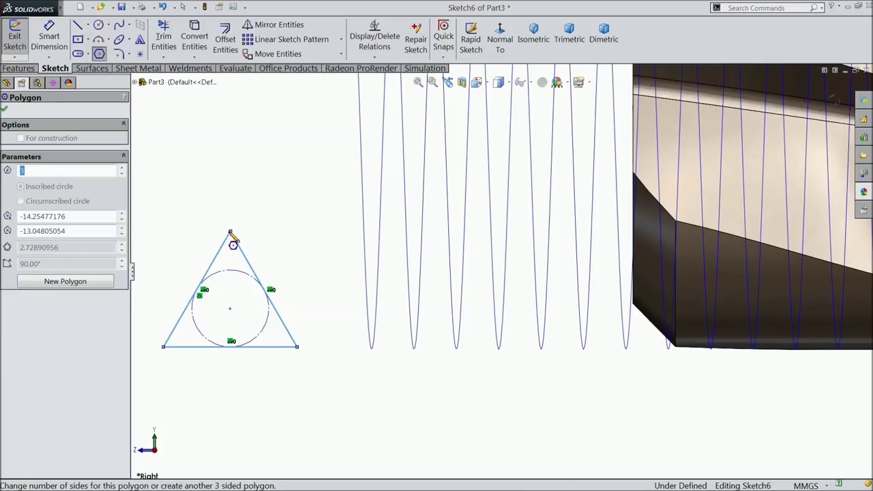
right_click(245, 195)
left_click(262, 113)
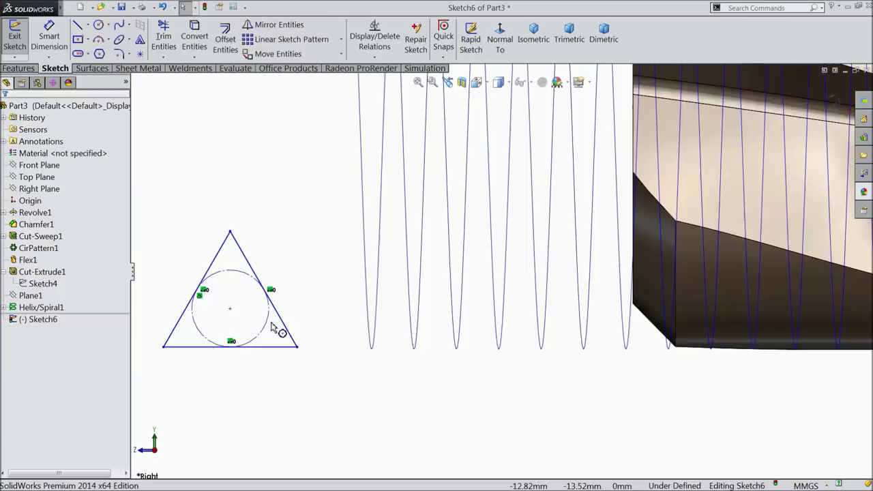
Constrain the triangle's bottom edge to be horizontal
scroll(279, 338, "up", 2)
left_click(274, 336)
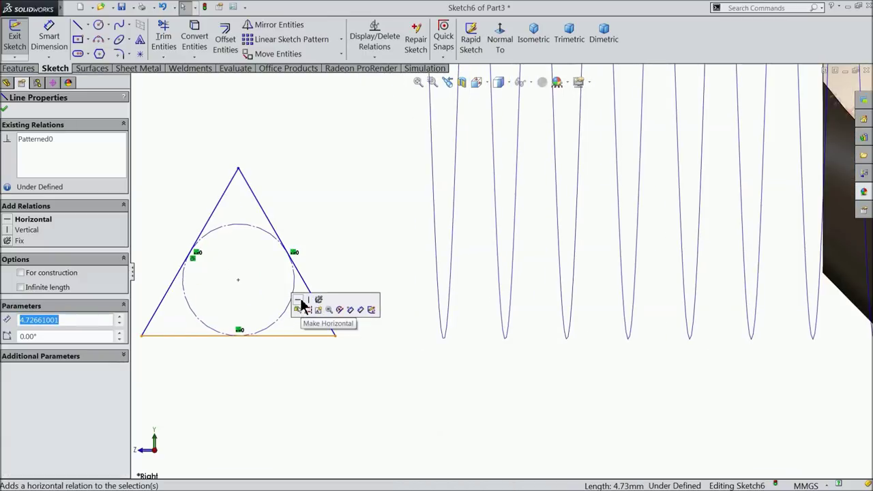
left_click(303, 308)
key("ctrl+8")
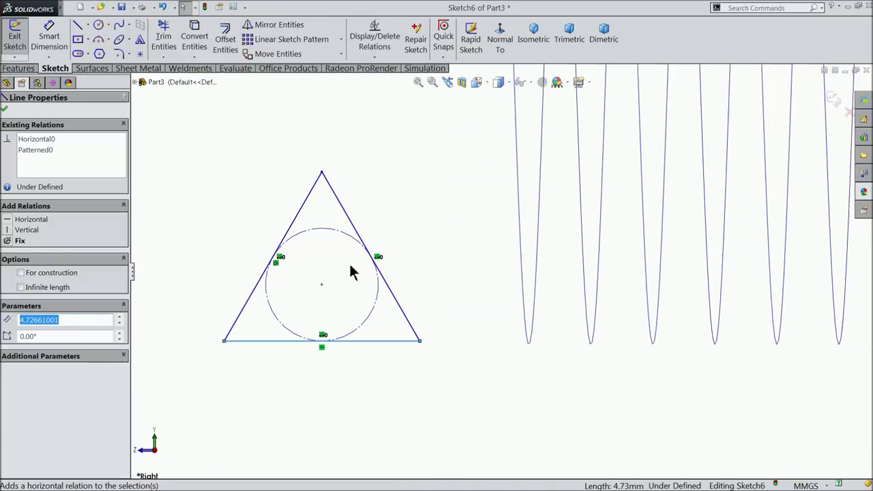
Dimension the triangle's apex-to-base height as 0.9195 mm
left_click(53, 50)
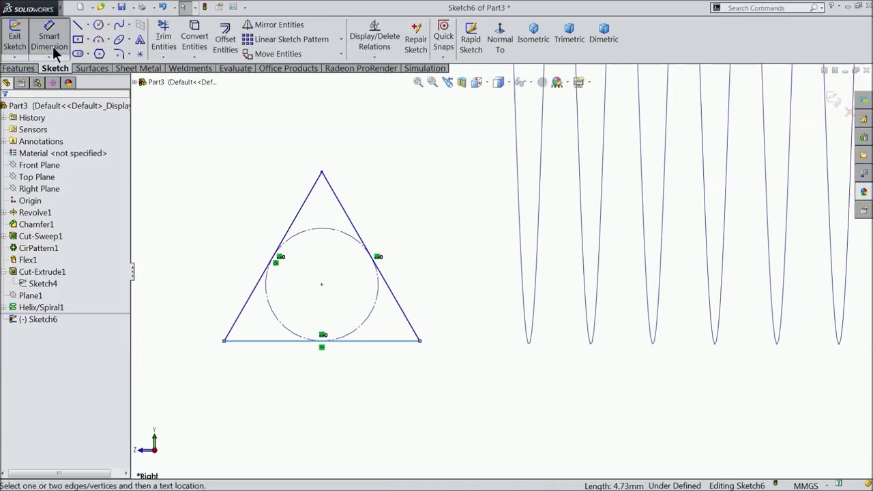
left_click(323, 174)
left_click(320, 338)
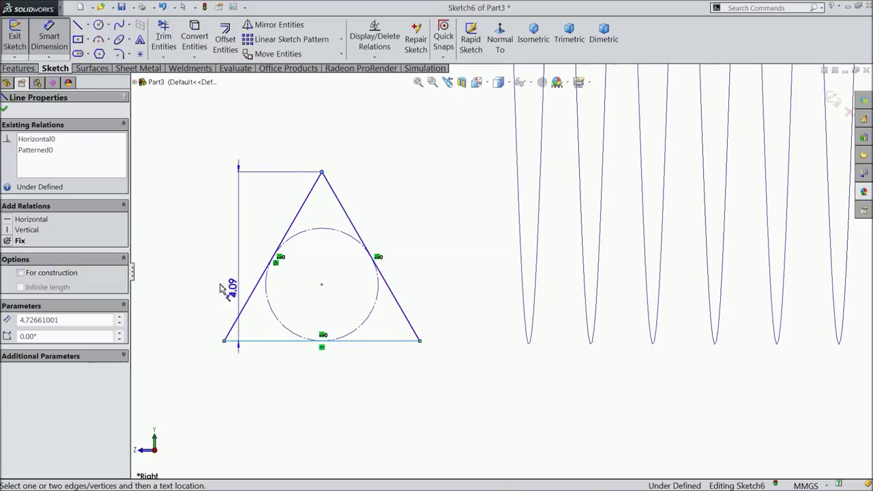
left_click(174, 275)
type("0.")
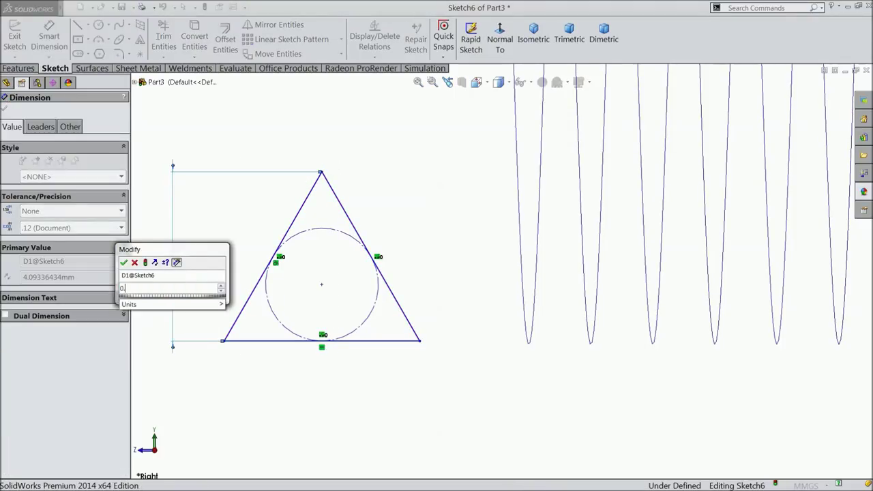
type("9195")
left_click(124, 263)
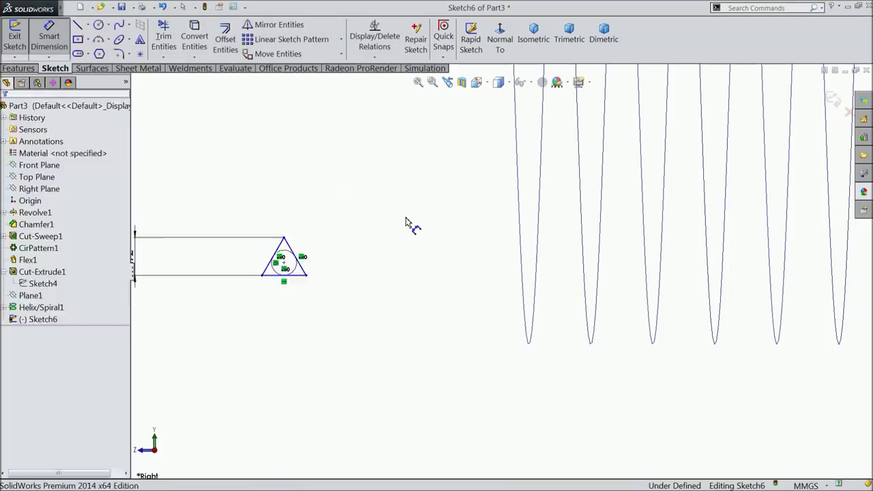
scroll(314, 267, "down", 2)
scroll(300, 266, "down", 1)
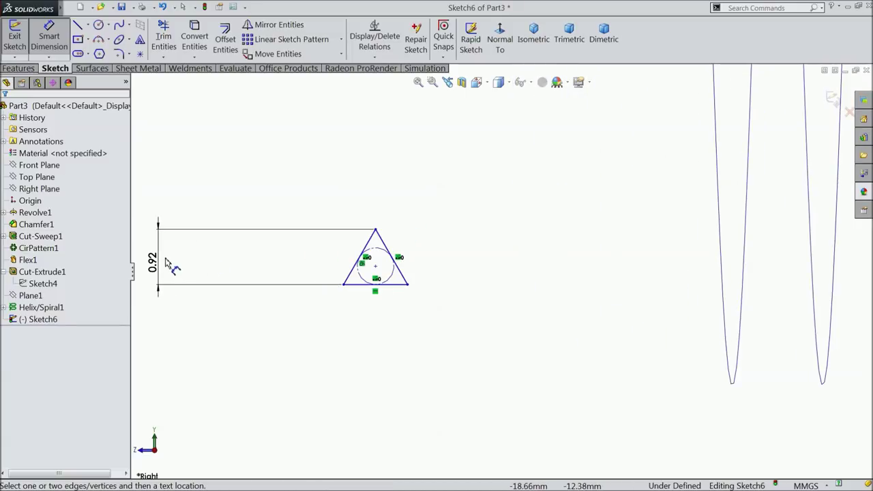
left_click_drag(168, 269, 323, 271)
scroll(379, 267, "down", 5)
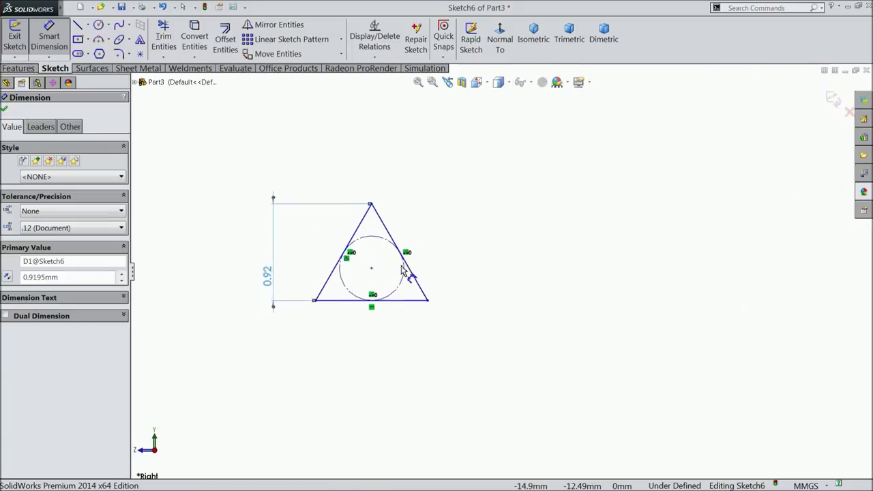
left_click(119, 55)
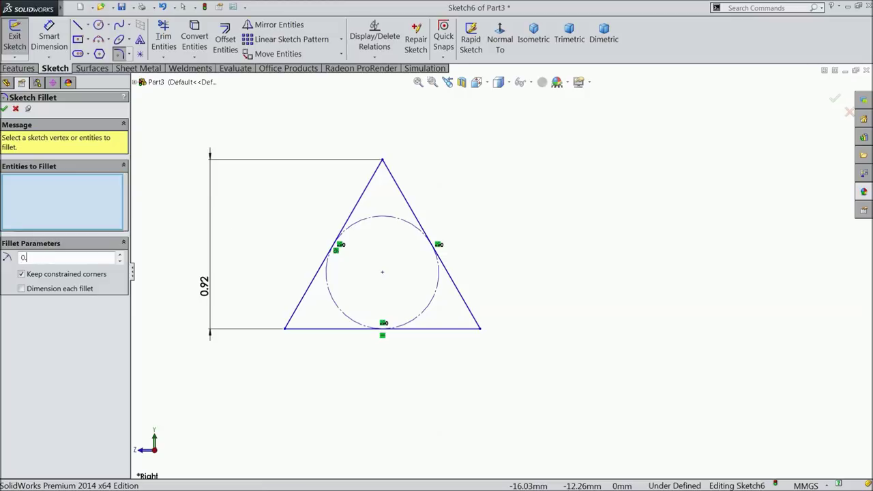
Round the triangle's top vertex with a 0.216 mm sketch fillet (R0.22)
type("0.216")
key("Tab")
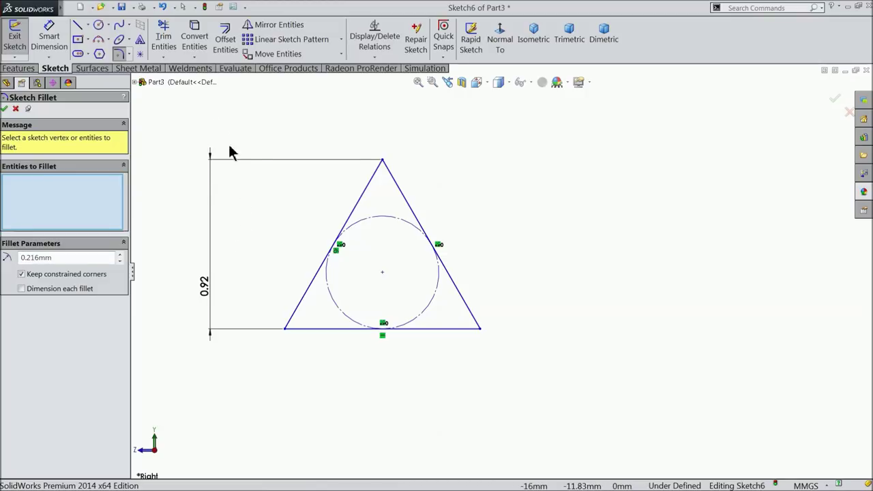
left_click(382, 160)
left_click(5, 109)
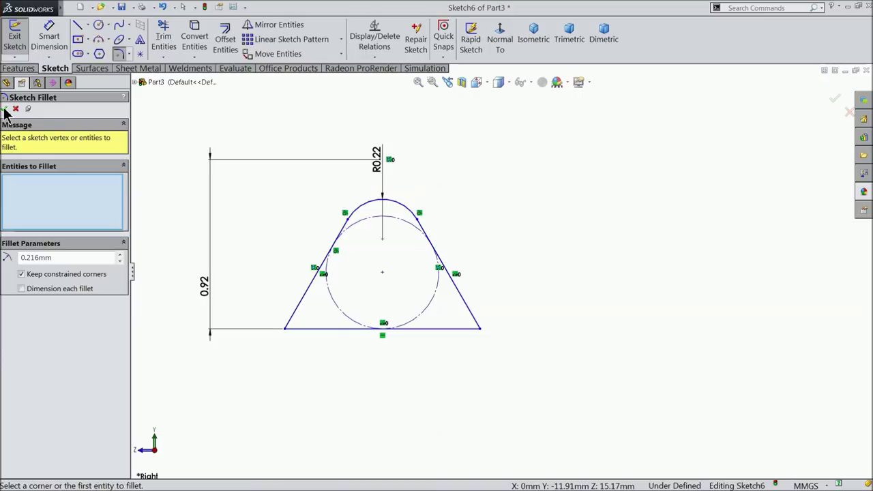
key("z")
key("z")
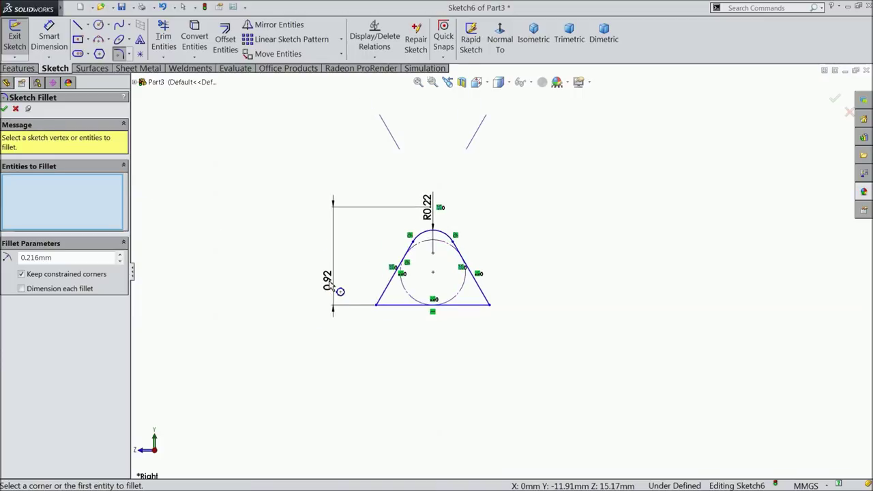
left_click(4, 109)
left_click(51, 38)
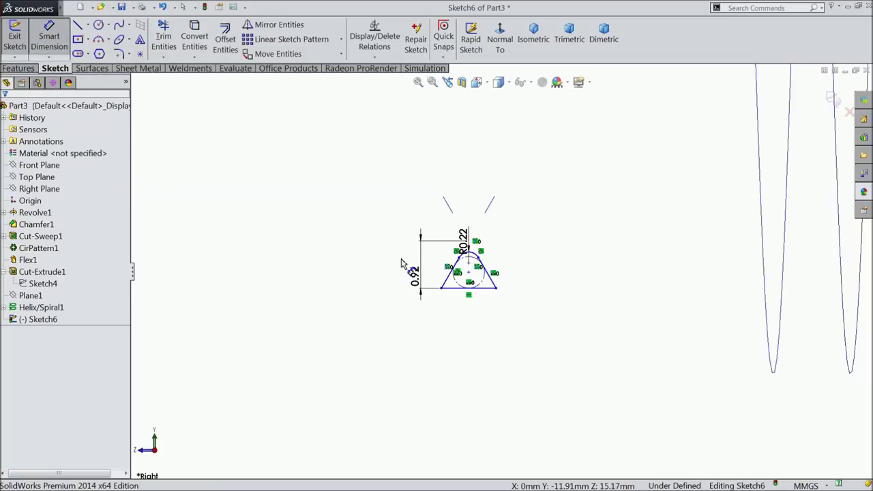
Dimension the triangle 14.2 mm from the helix start point
key("z")
left_click(477, 275)
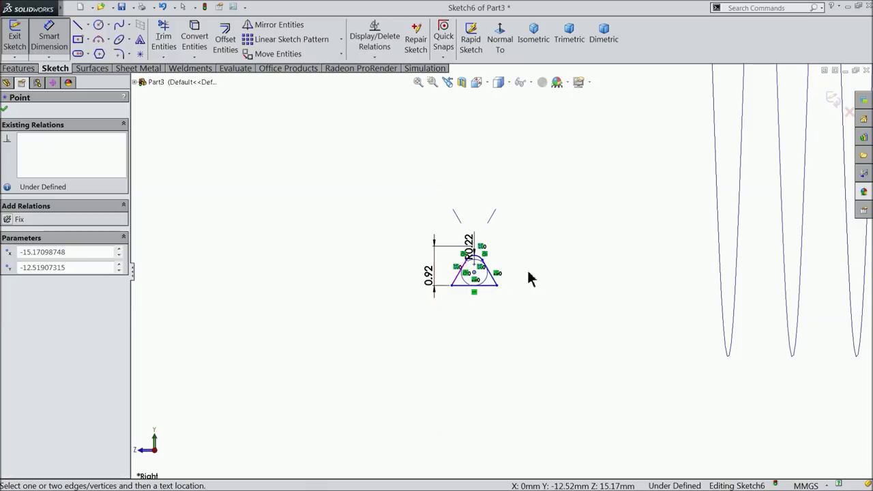
scroll(623, 288, "down", 5)
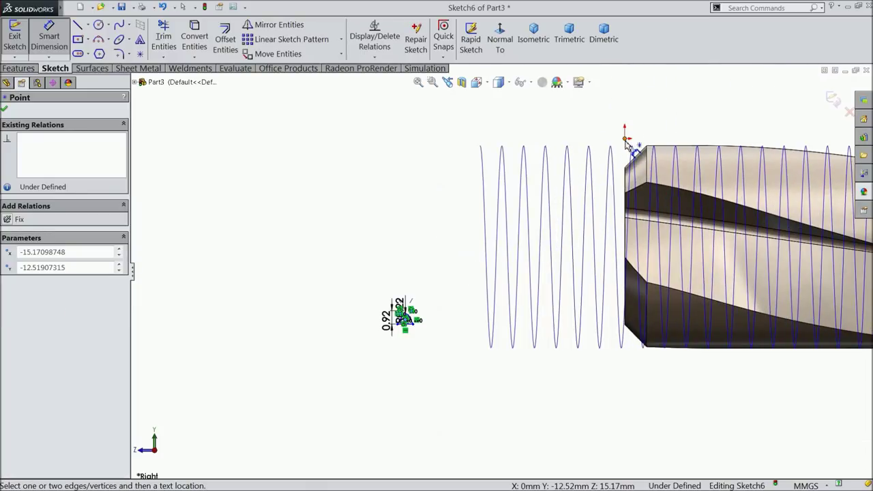
left_click(626, 141)
left_click(335, 202)
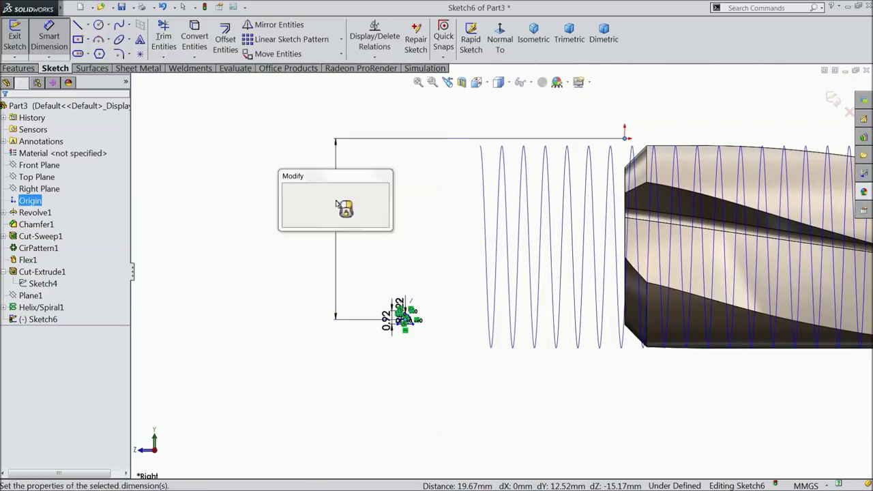
type("14.2")
key("Return")
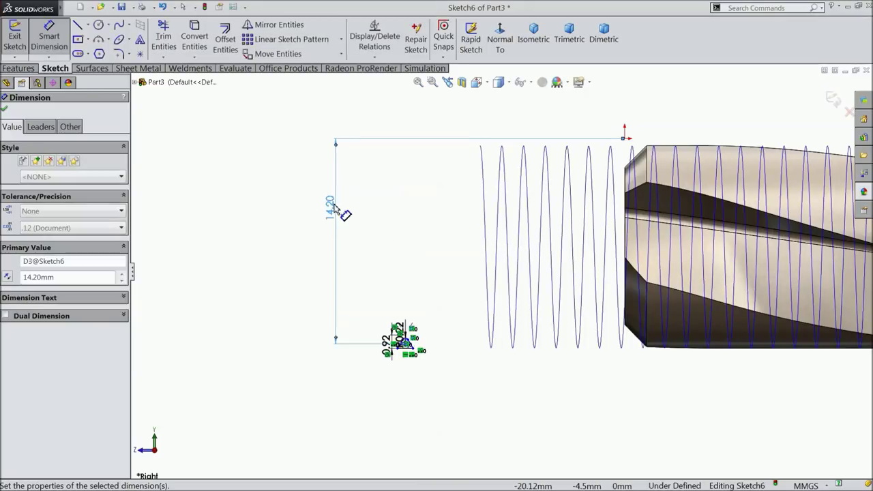
left_click(288, 269)
Exit Sketch6 to finish the thread profile
scroll(502, 347, "down", 5)
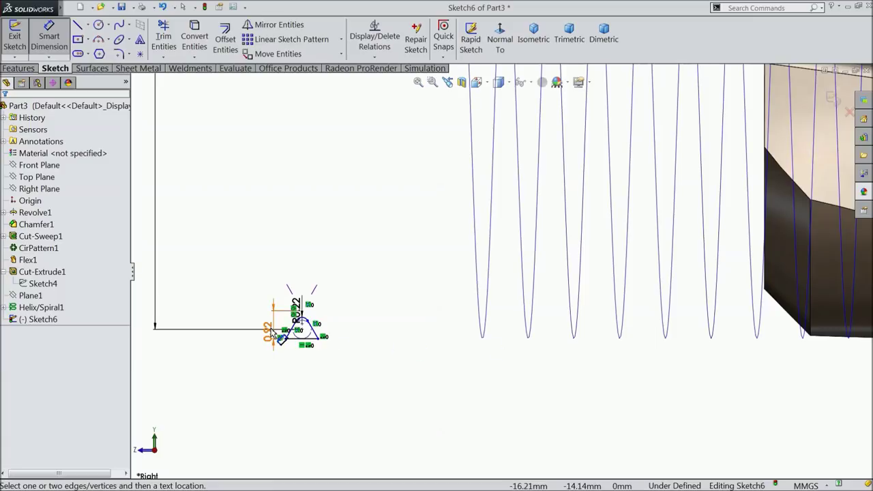
scroll(271, 332, "up", 6)
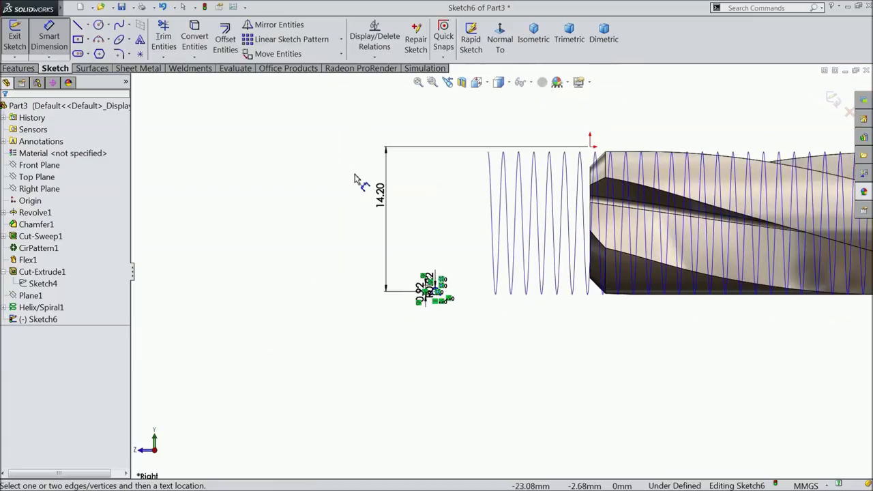
scroll(613, 201, "down", 1)
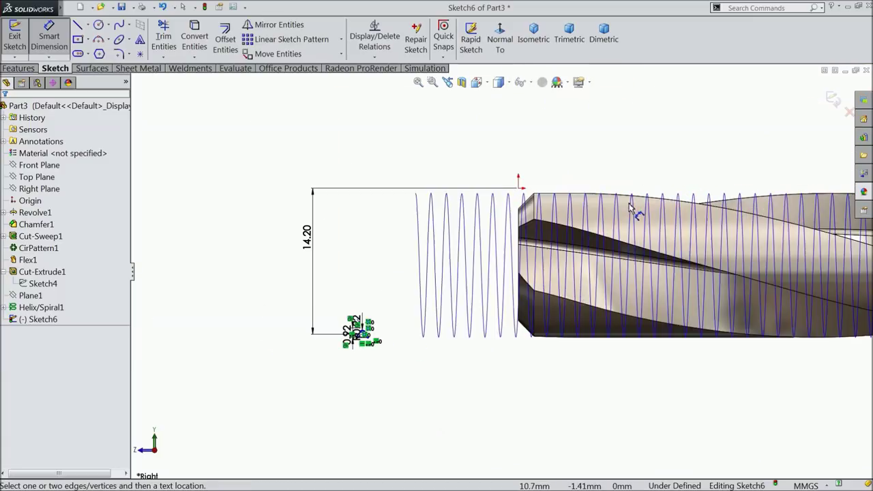
left_click(831, 99)
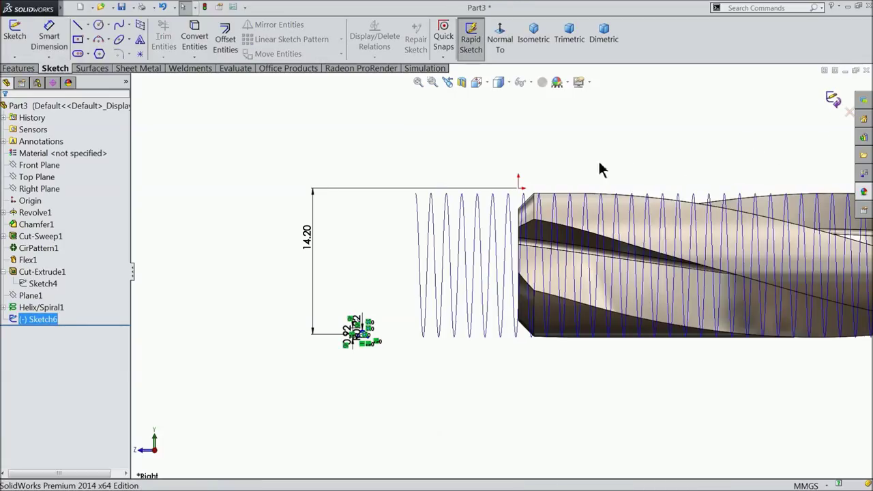
Swept-cut the Sketch6 triangle along Helix/Spiral1 to thread the tap body
left_click(267, 159)
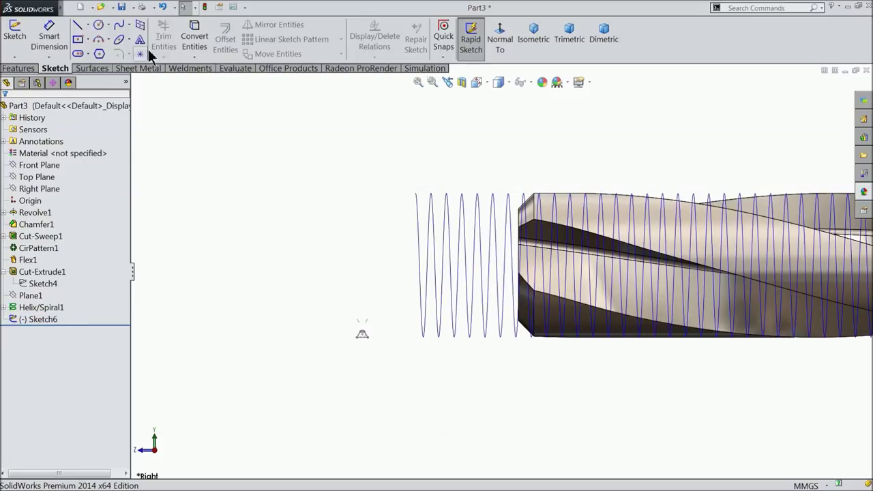
left_click(19, 68)
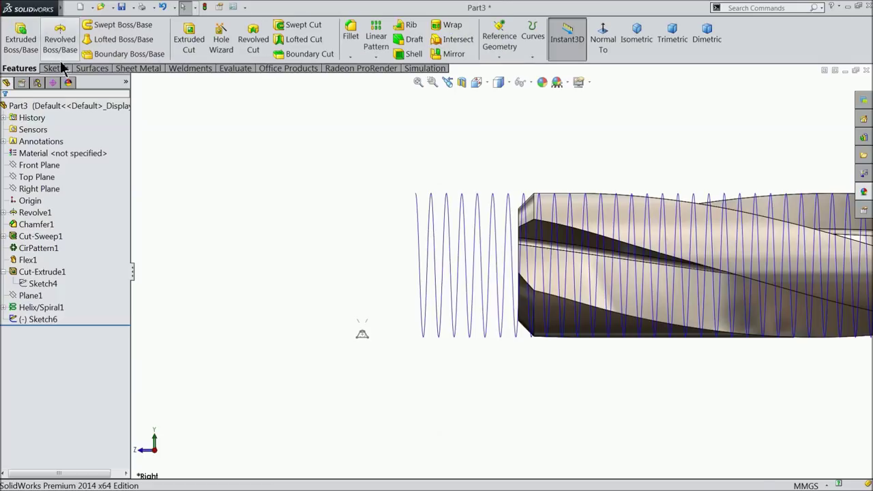
left_click(295, 26)
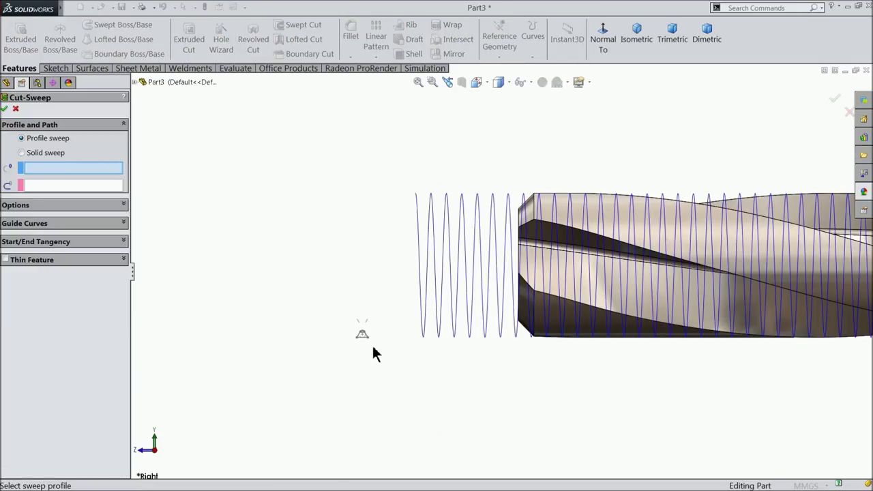
scroll(375, 341, "down", 2)
left_click(372, 322)
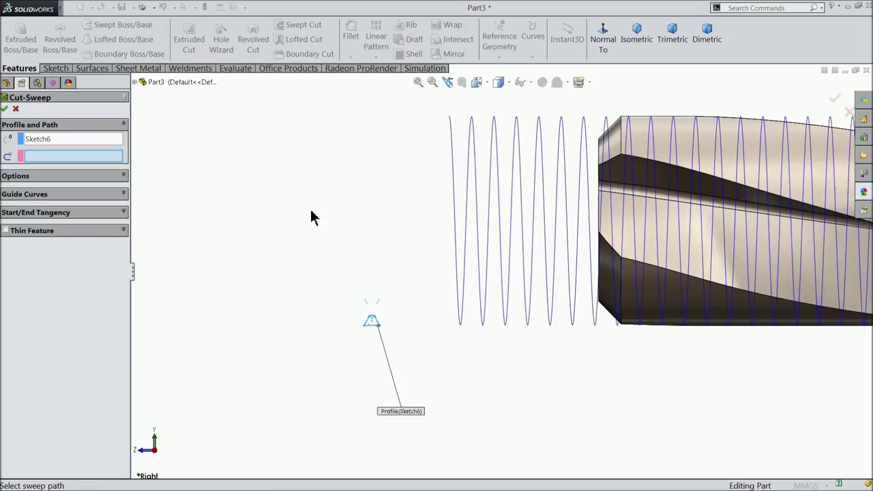
left_click(454, 233)
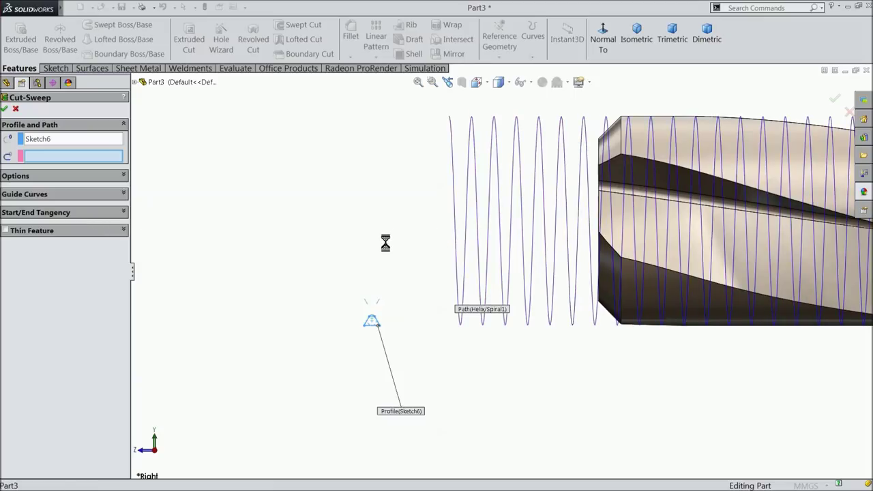
scroll(305, 271, "up", 2)
scroll(633, 251, "up", 2)
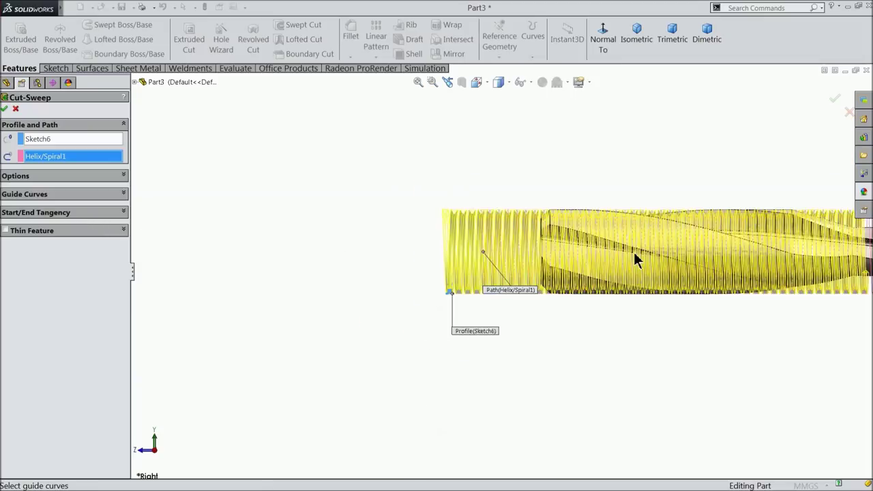
scroll(746, 236, "down", 5)
scroll(726, 261, "up", 1)
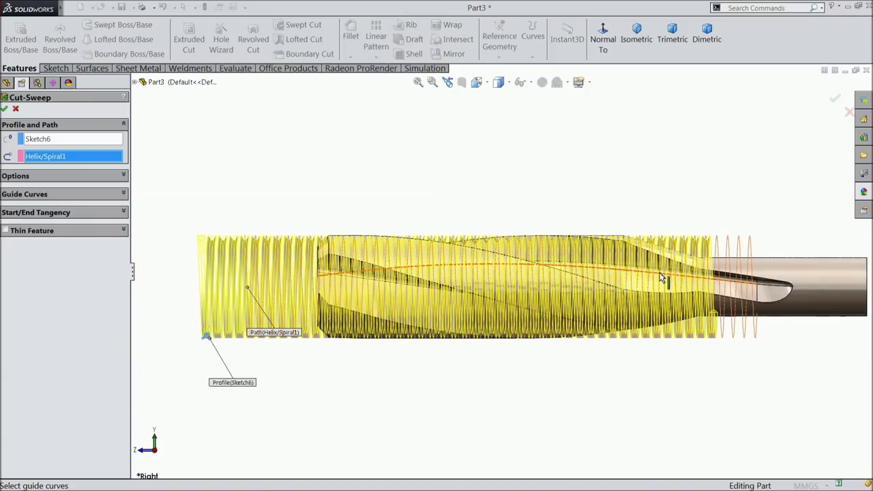
scroll(725, 262, "down", 1)
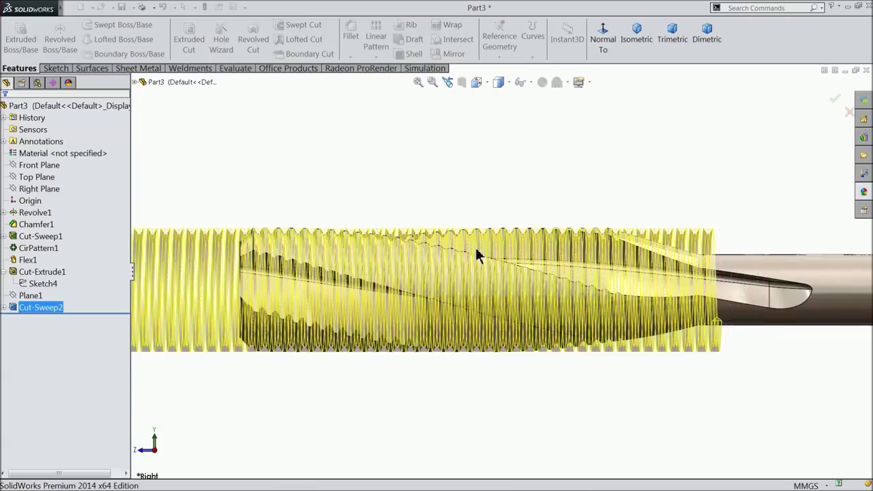
middle_click_drag(498, 222, 483, 126)
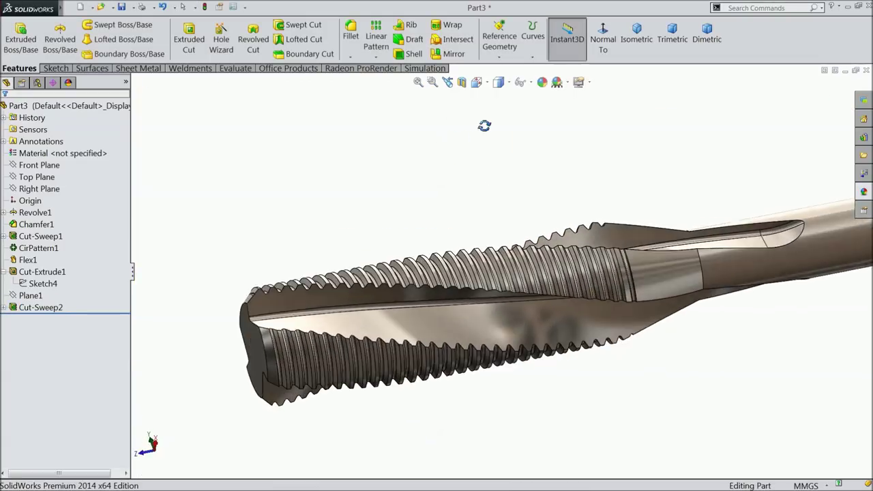
scroll(446, 307, "down", 5)
middle_click_drag(432, 288, 443, 265)
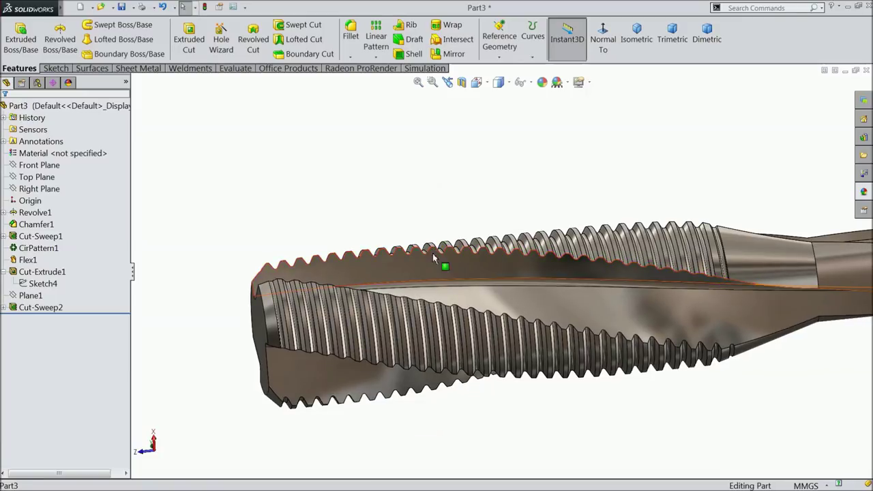
scroll(421, 266, "up", 3)
scroll(634, 287, "down", 4)
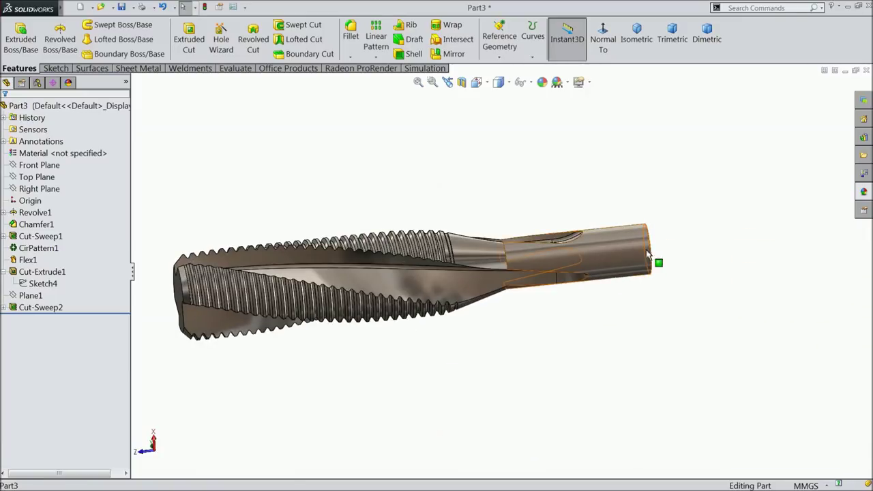
mouse_move(690, 256)
middle_mouse_down()
mouse_move(674, 251)
mouse_move(689, 259)
middle_mouse_up()
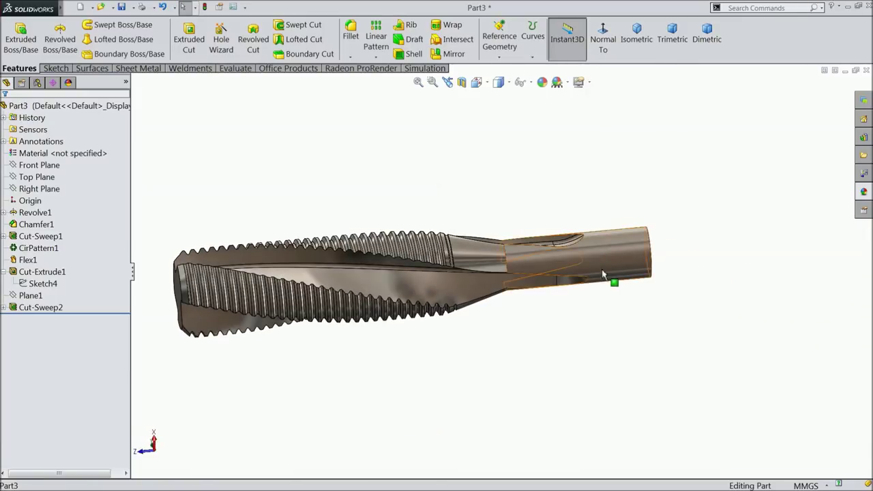
Start a sketch on the Right Plane, viewed face-on, with the Line tool
left_click(30, 189)
left_click(29, 176)
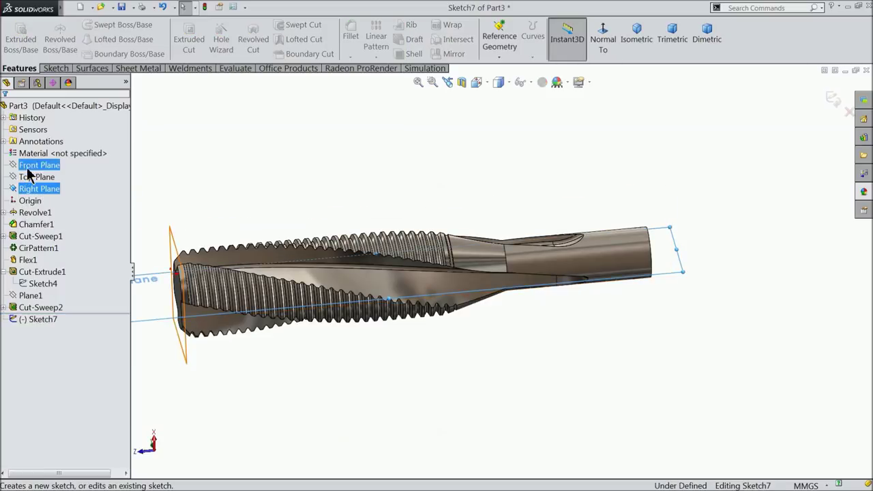
left_click(603, 36)
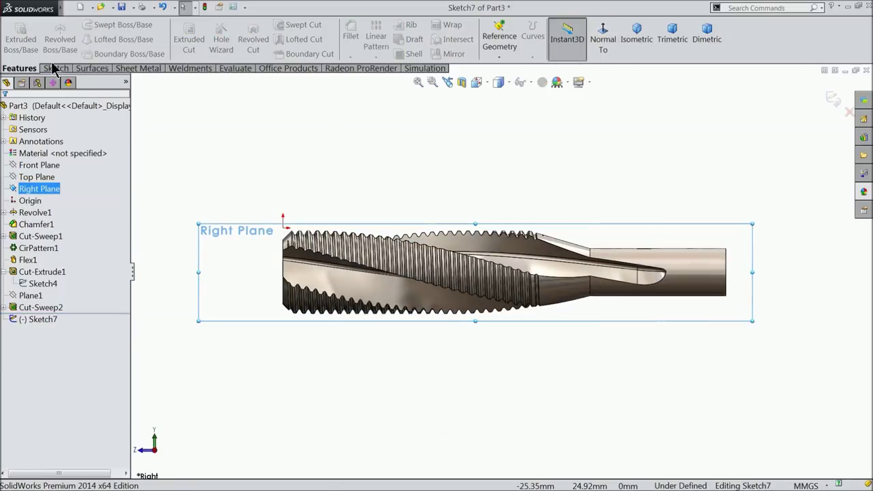
left_click(56, 68)
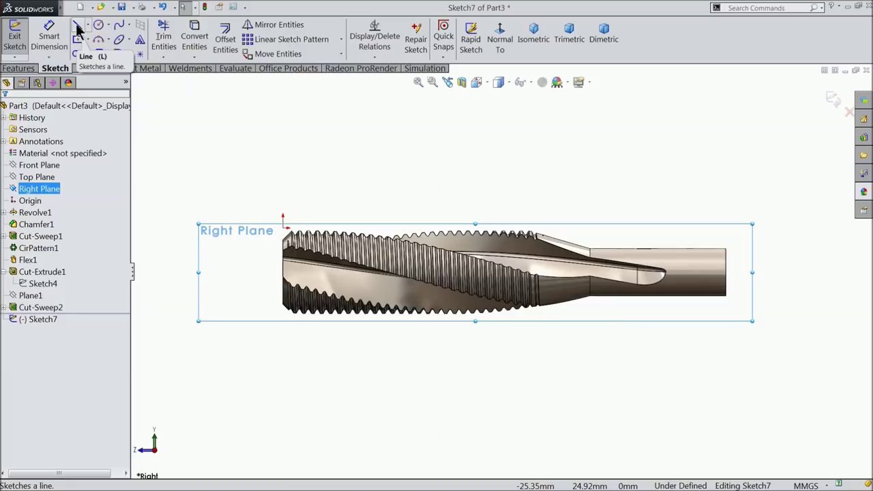
left_click(77, 25)
scroll(748, 264, "down", 3)
scroll(666, 306, "down", 3)
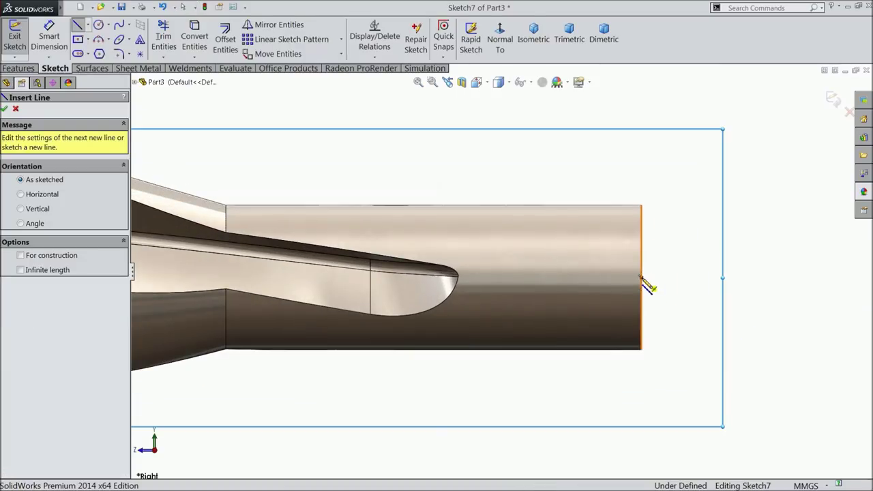
Draw a closed line profile with a sloped upper corner extending past the shank end
left_click(641, 277)
left_click(641, 205)
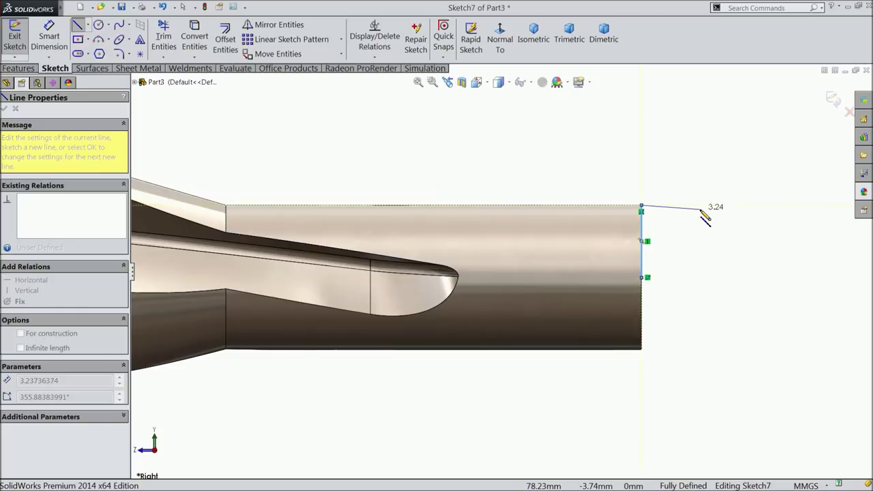
scroll(705, 217, "up", 2)
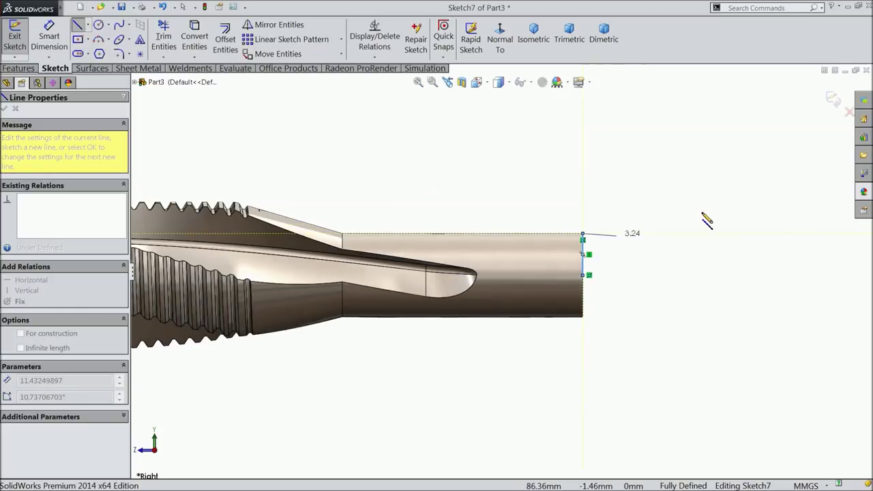
left_click(645, 209)
key("z")
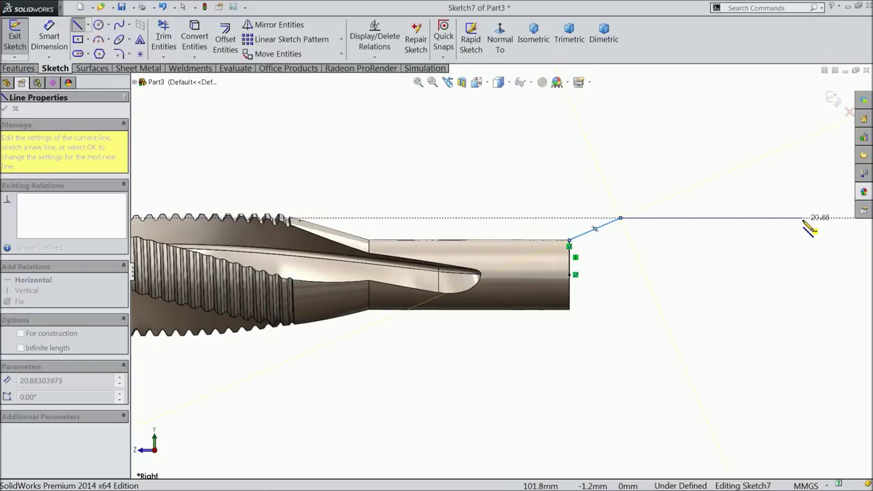
left_click(804, 218)
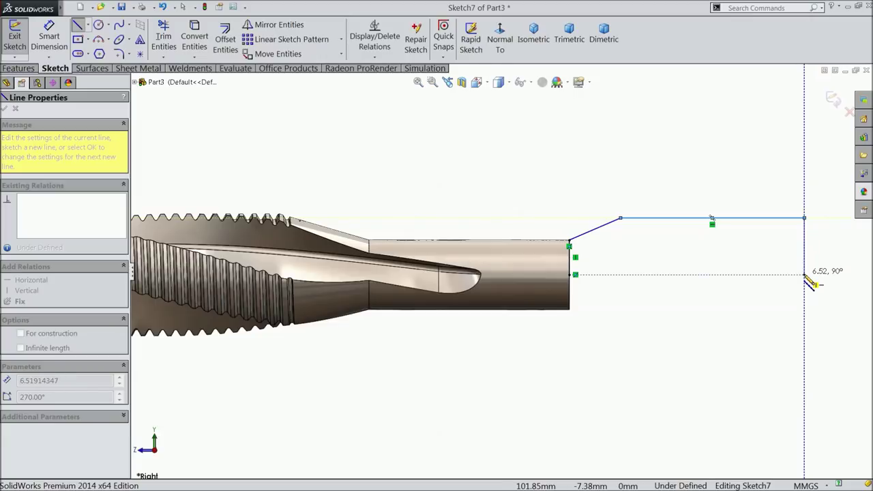
left_click(805, 275)
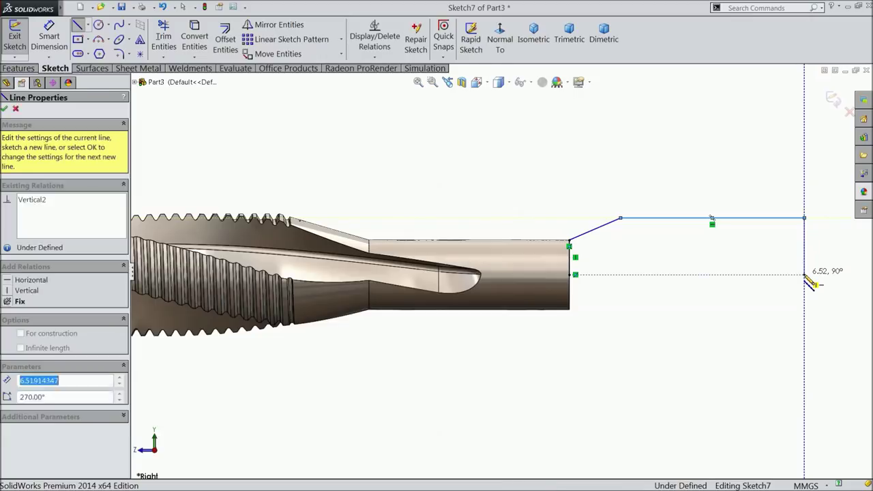
left_click(571, 275)
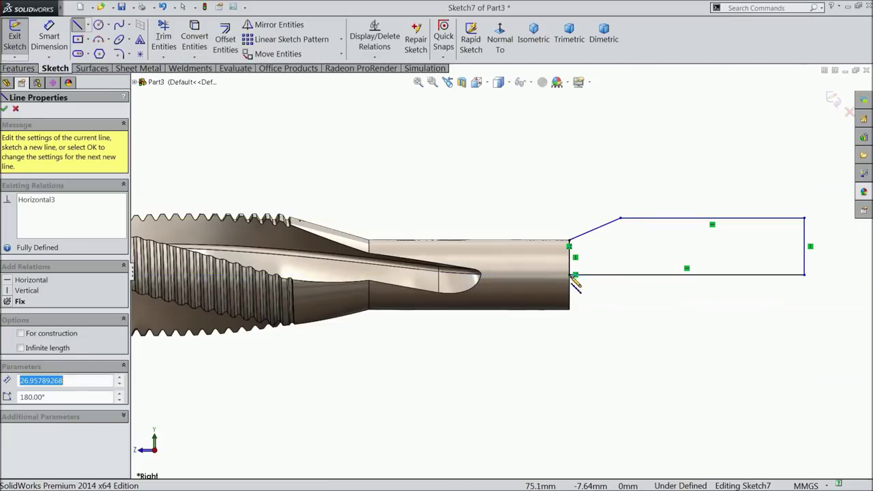
left_click(6, 109)
left_click(49, 37)
scroll(696, 278, "up", 2)
Dimension the profile with a 10 mm slope, 35 mm top length and 5 mm end height
scroll(635, 298, "down", 2)
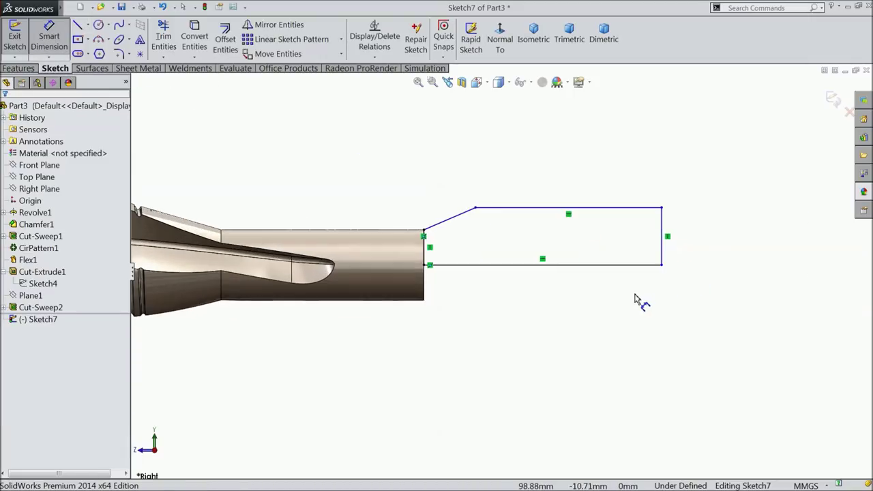
scroll(538, 264, "down", 1)
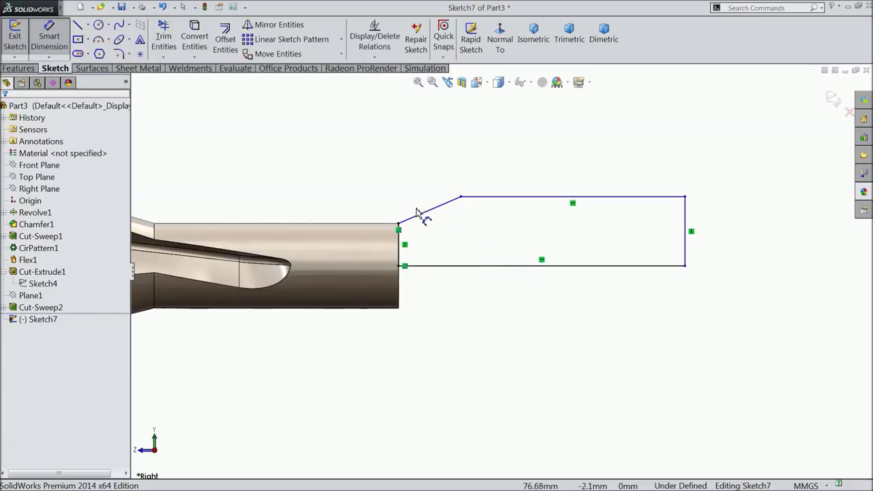
left_click(421, 217)
left_click(435, 142)
type("10")
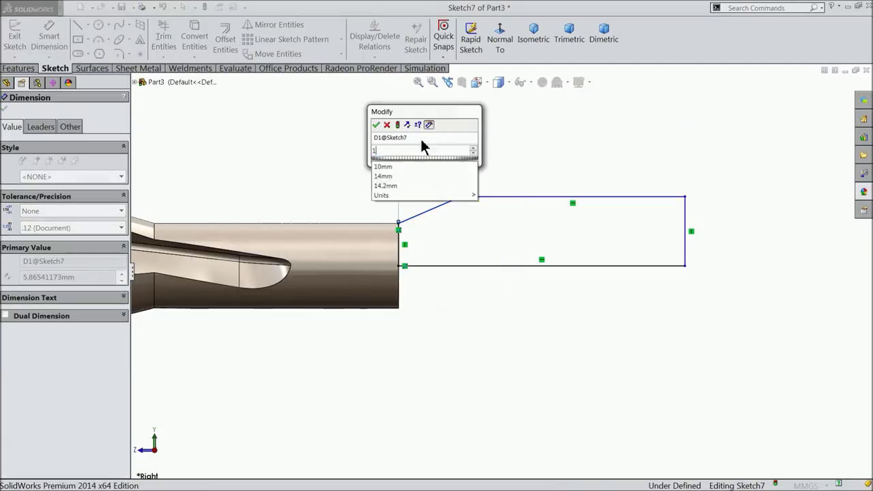
left_click(376, 125)
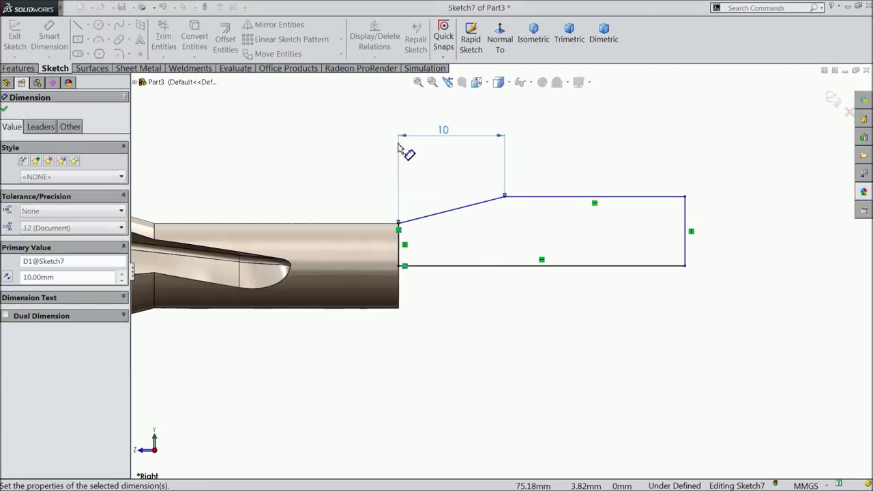
left_click(594, 197)
left_click(590, 165)
type("35")
key("Return")
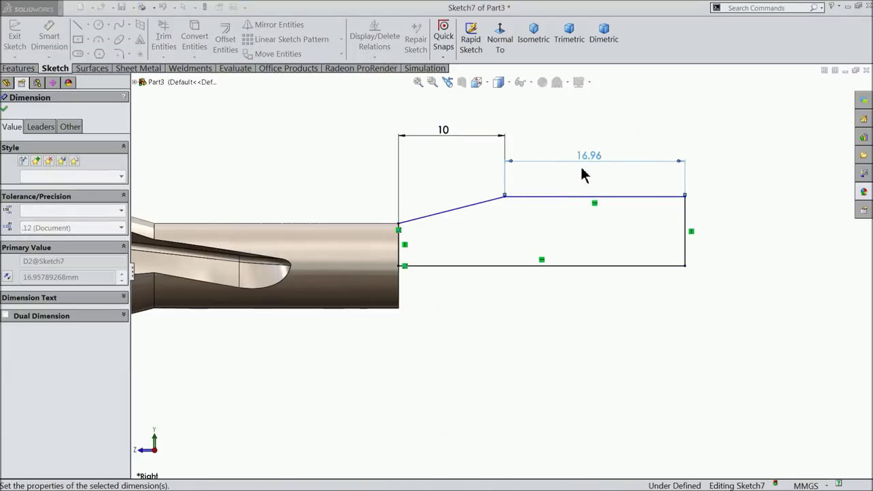
scroll(573, 224, "up", 3)
scroll(695, 266, "down", 2)
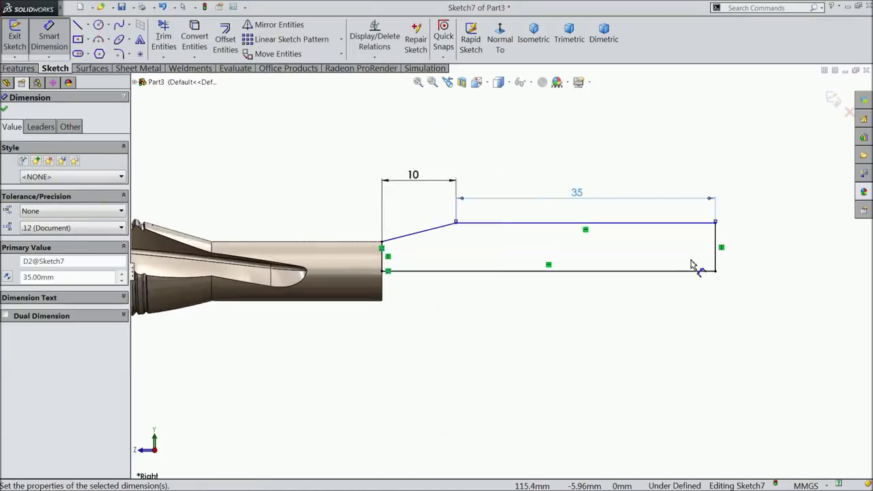
left_click(712, 244)
left_click(731, 244)
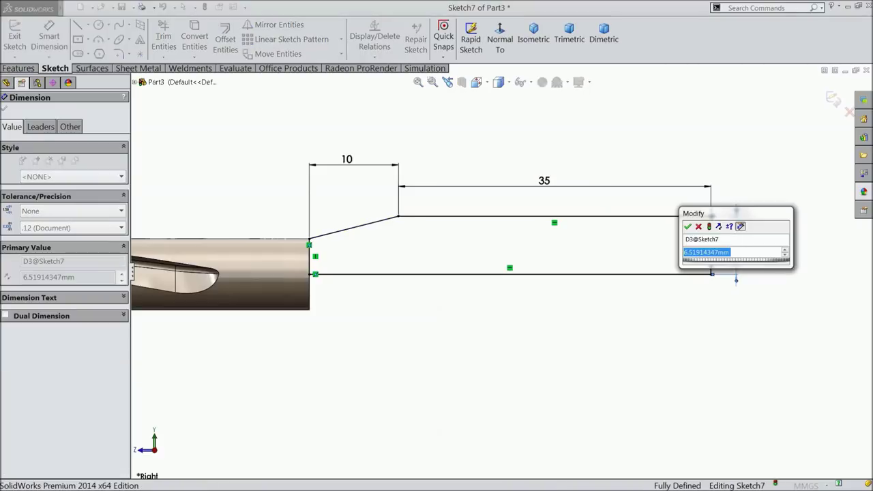
key("Return")
type("5")
key("Return")
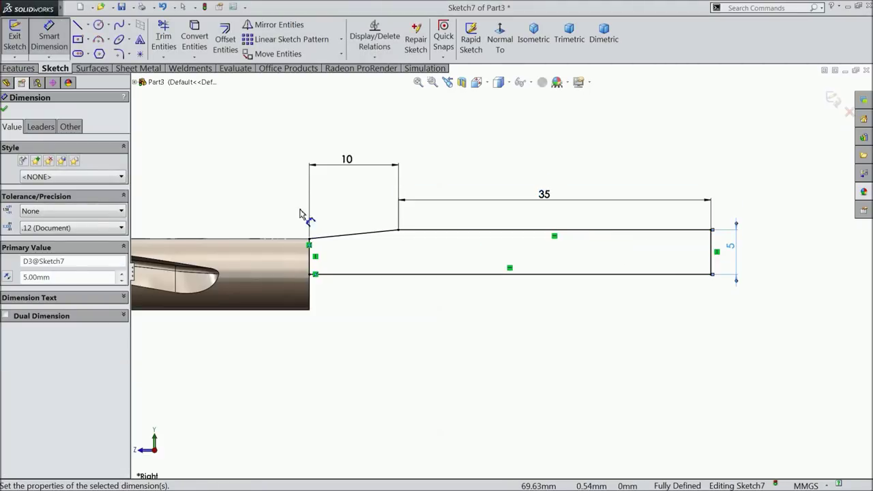
left_click(5, 109)
Revolve Sketch7 a full 360° about its bottom line into Revolve2
left_click(19, 69)
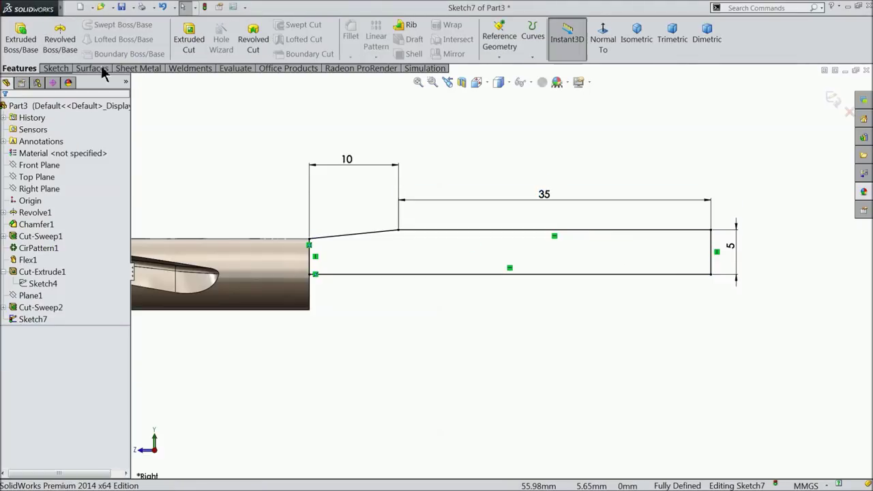
left_click(69, 45)
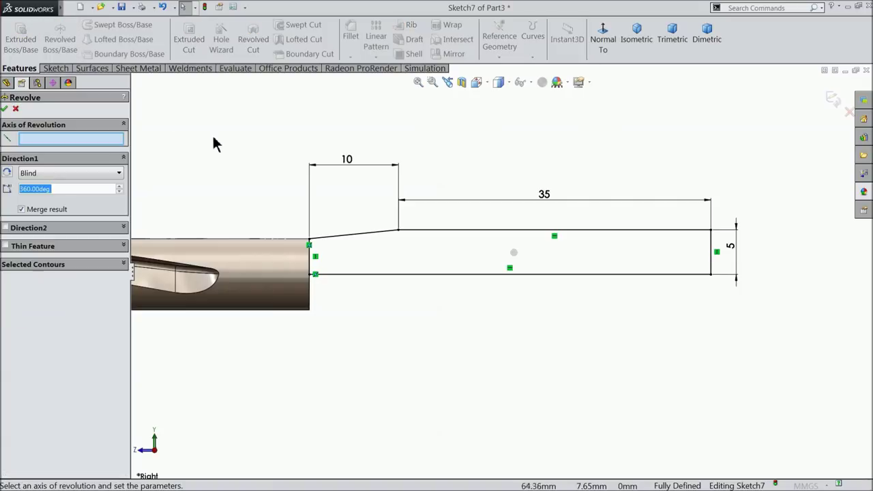
left_click(379, 274)
left_click(6, 109)
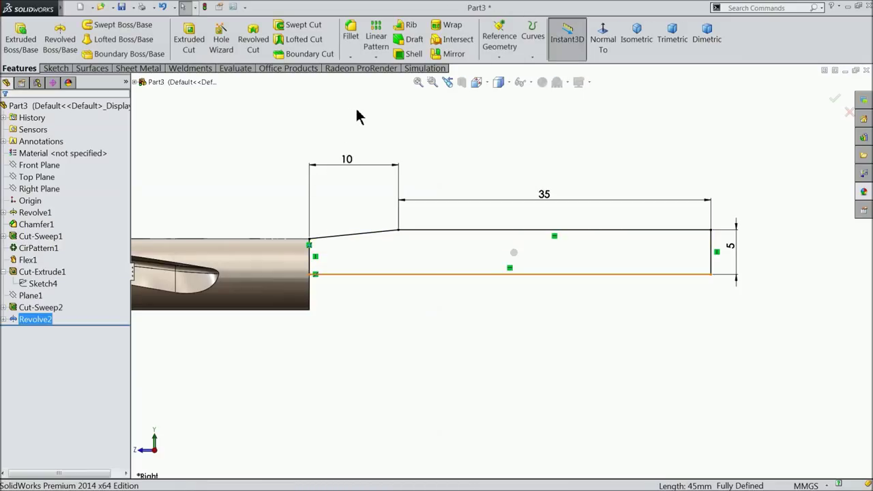
middle_click_drag(405, 167, 335, 199)
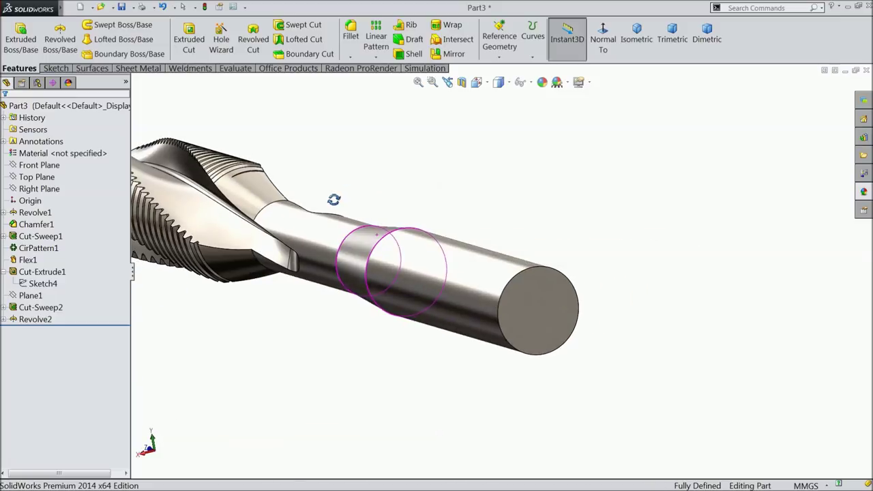
scroll(547, 357, "down", 4)
Start a sketch on the shank's end face with horizontal and vertical centerlines
left_click(506, 278)
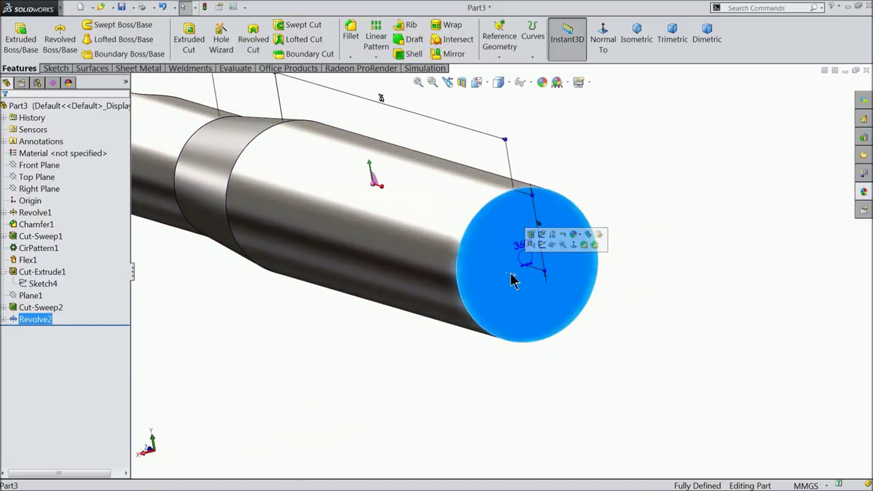
left_click(544, 249)
left_click(602, 48)
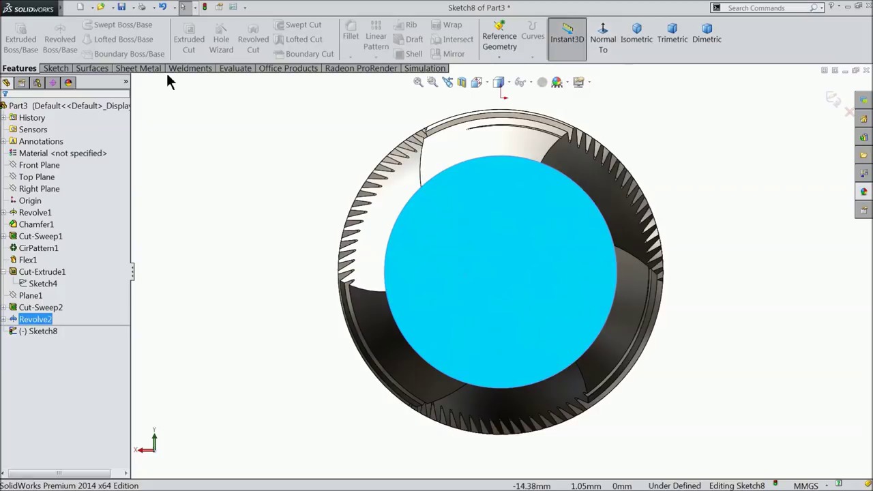
left_click(56, 69)
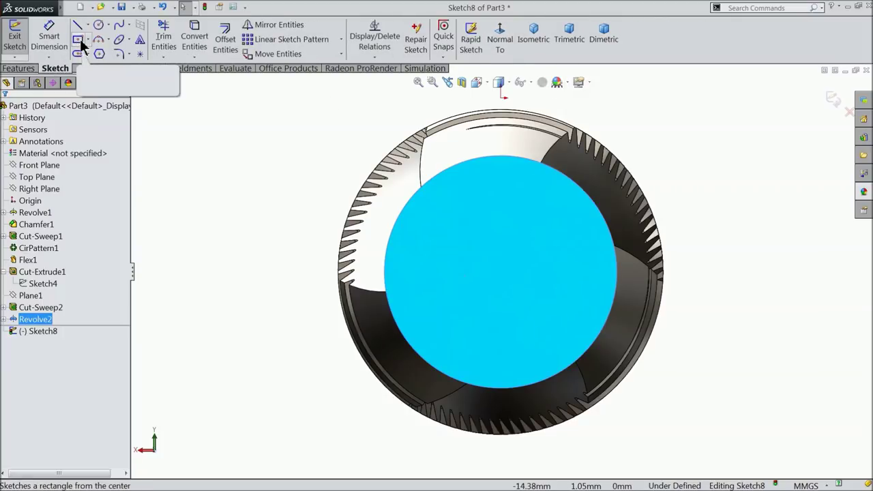
left_click(87, 24)
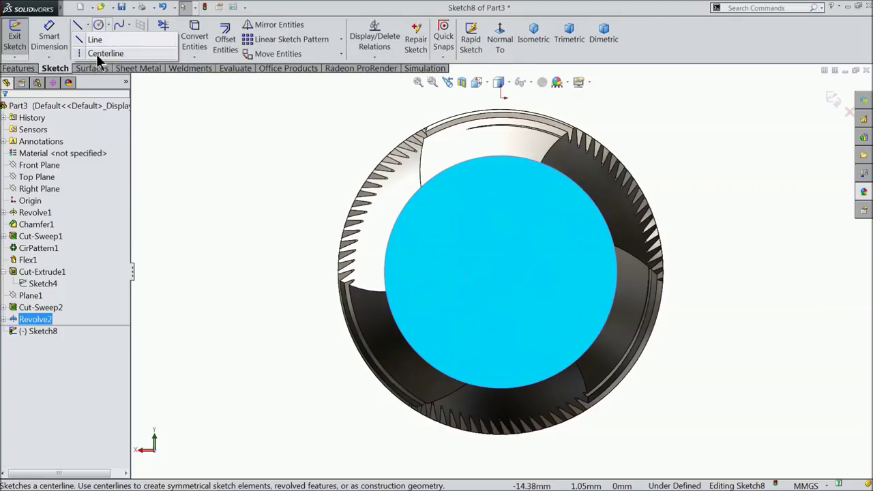
left_click(99, 54)
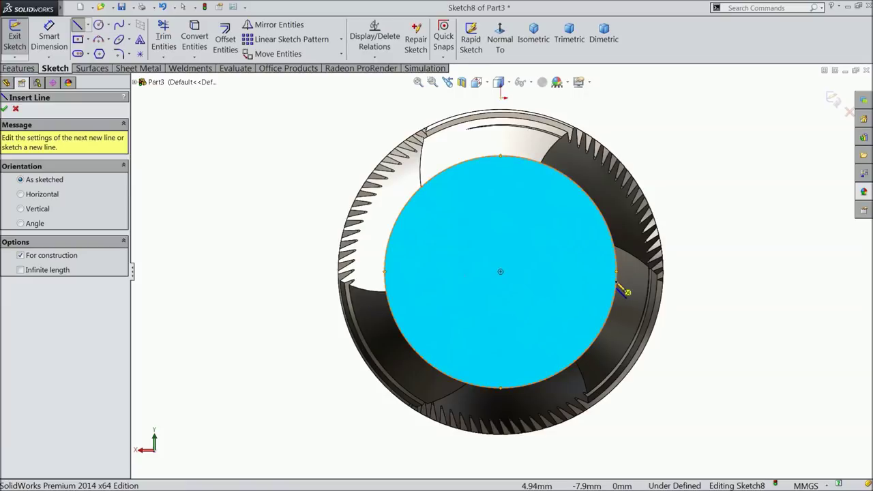
left_click(616, 272)
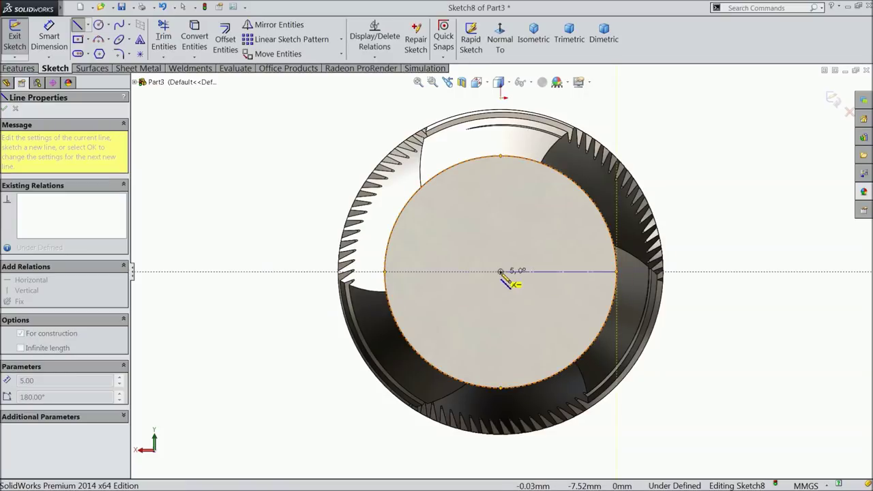
left_click(501, 272)
left_click(500, 223)
right_click(502, 223)
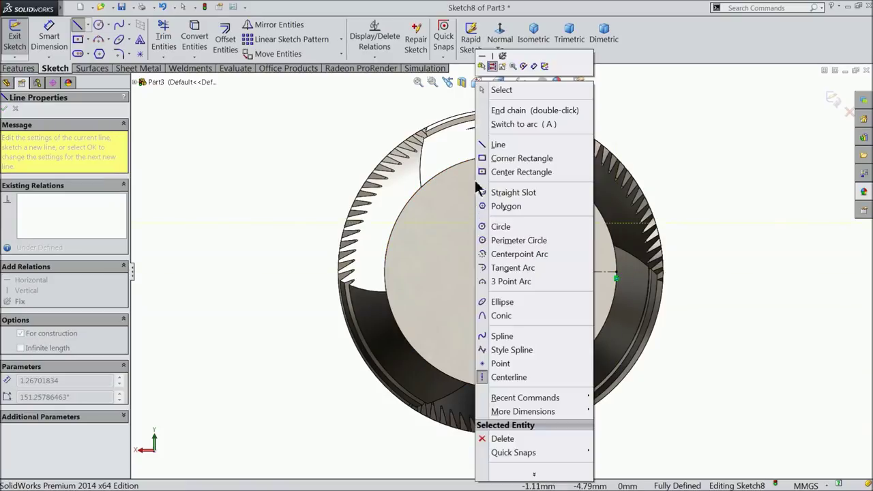
left_click(501, 89)
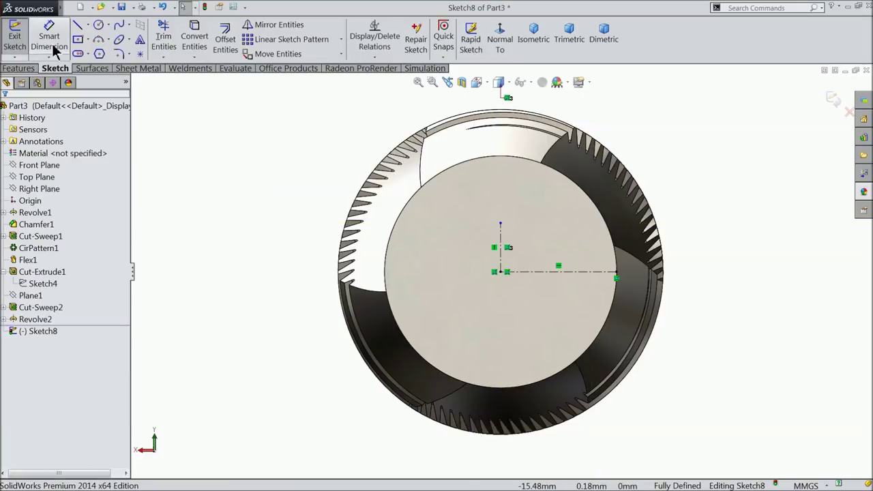
Draw a center rectangle centred on the origin
left_click(88, 39)
left_click(94, 53)
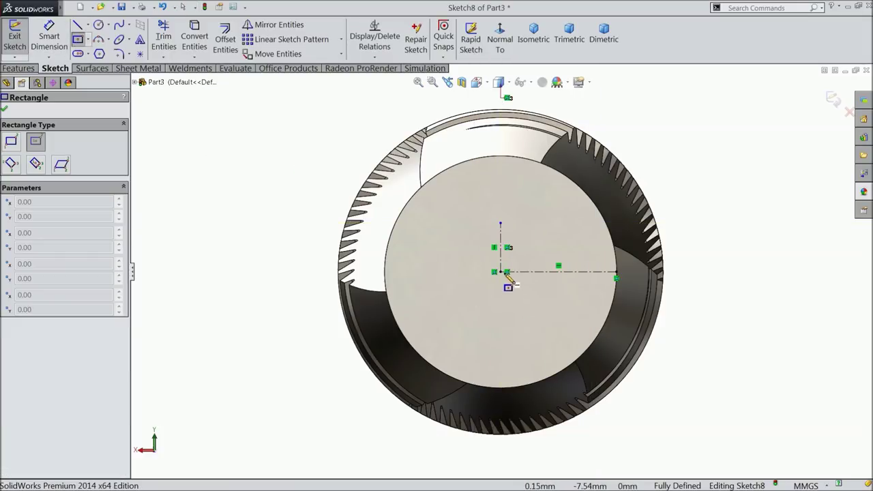
left_click(501, 272)
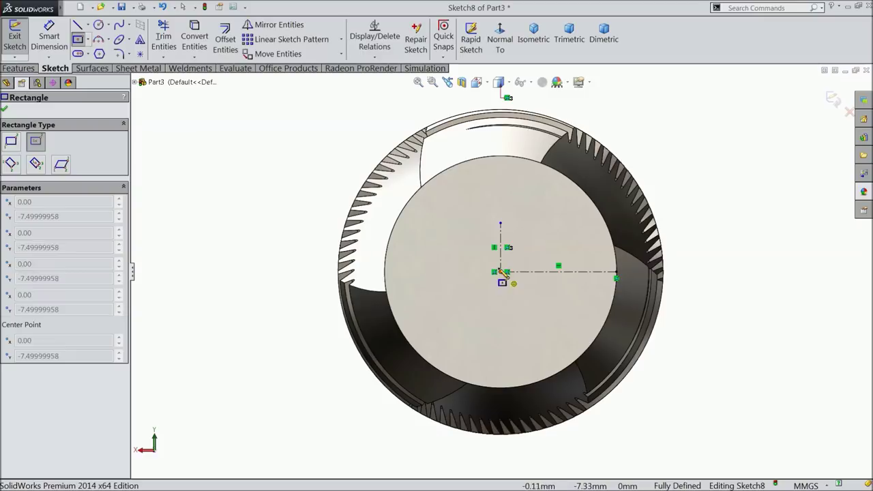
left_click(437, 202)
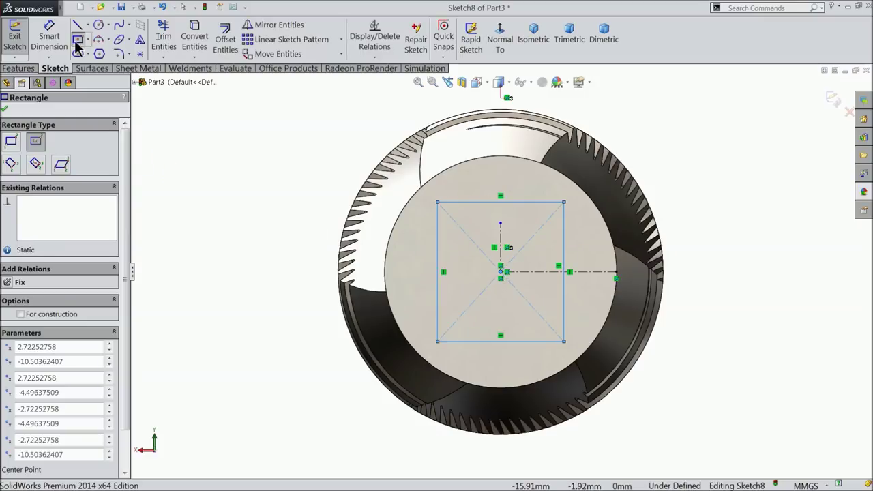
left_click(49, 39)
Dimension both sides of the rectangle to 7 mm, making a 7 × 7 square
left_click(497, 203)
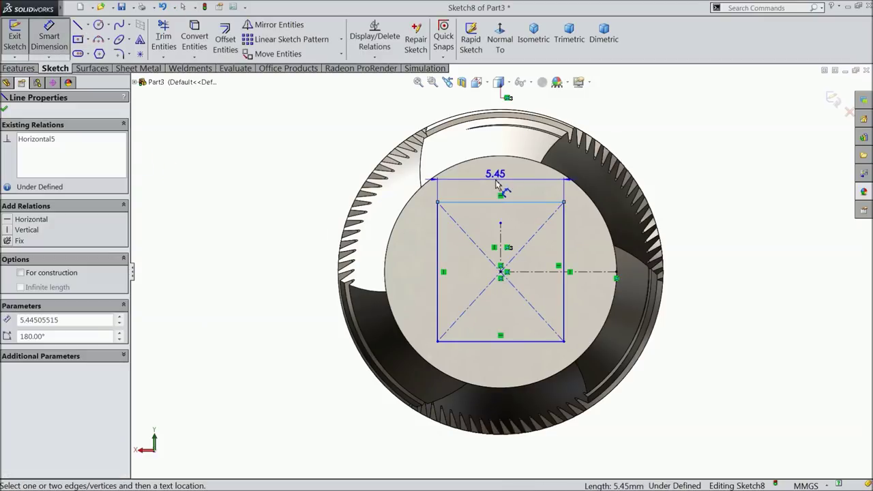
left_click(499, 179)
type("7")
key("Return")
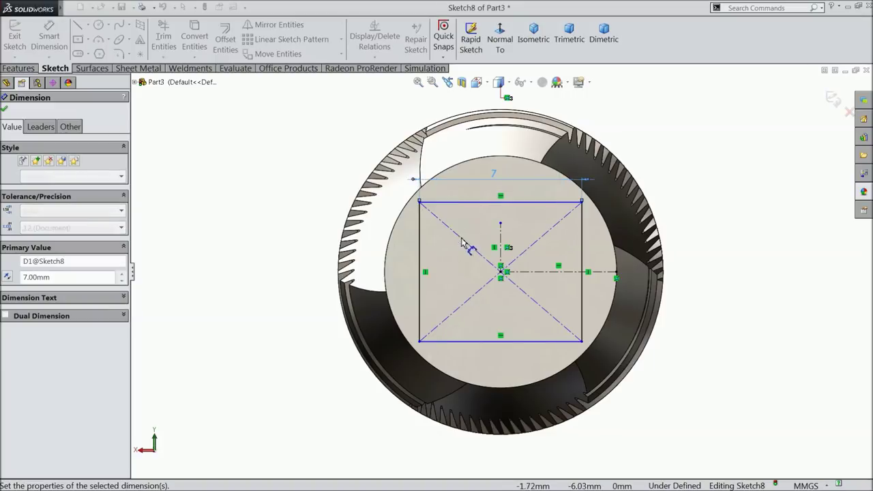
left_click(301, 250)
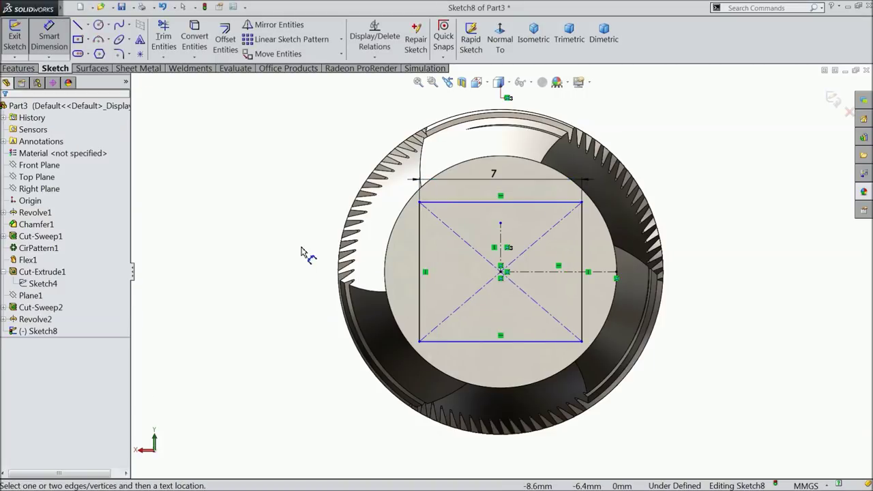
left_click(419, 251)
left_click(299, 265)
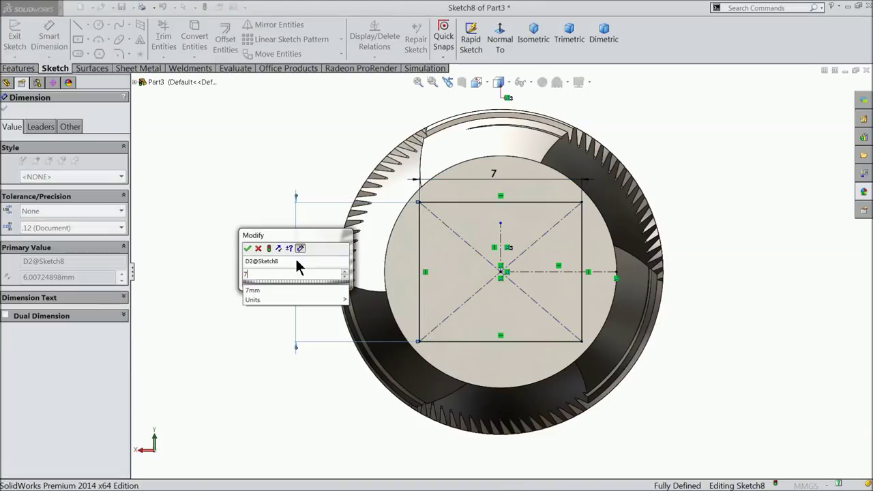
key("Return")
left_click(216, 220)
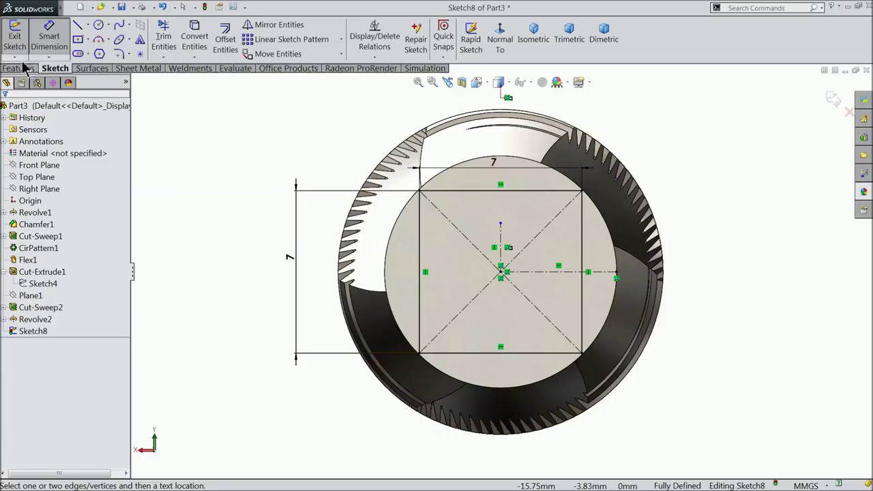
left_click(41, 37)
Extrude the 7 × 7 square 10 mm Blind from the shank end as Boss-Extrude1
left_click(18, 69)
left_click(24, 41)
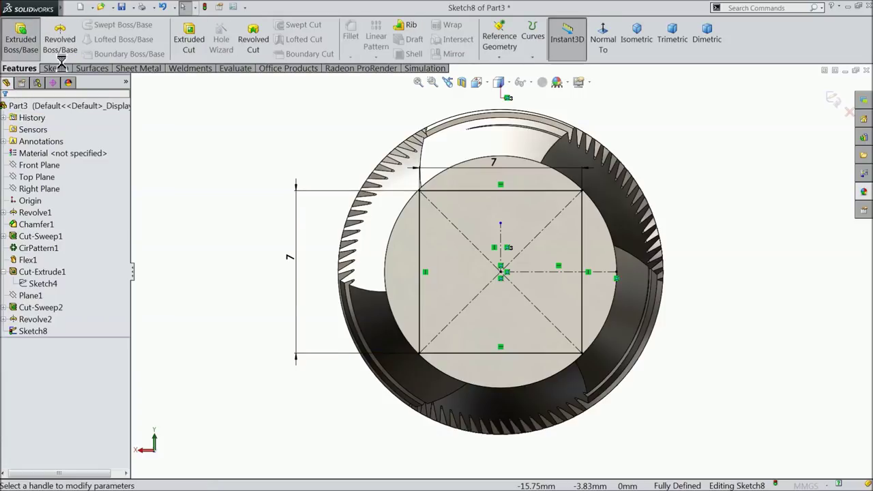
type("10")
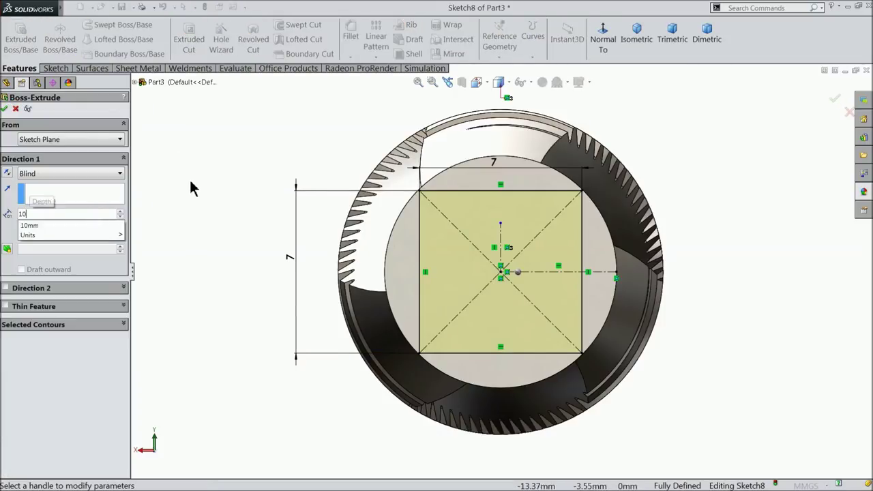
key("Return")
key("f")
middle_click_drag(239, 240, 384, 304)
scroll(784, 398, "down", 6)
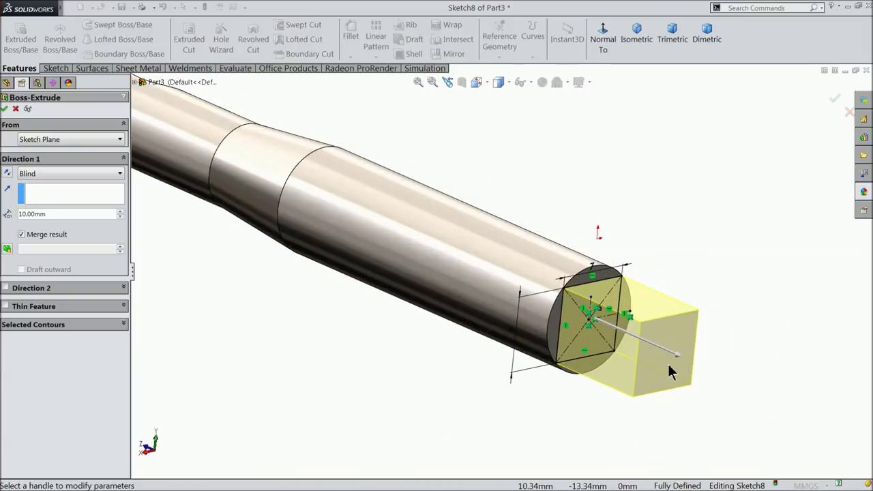
left_click(5, 109)
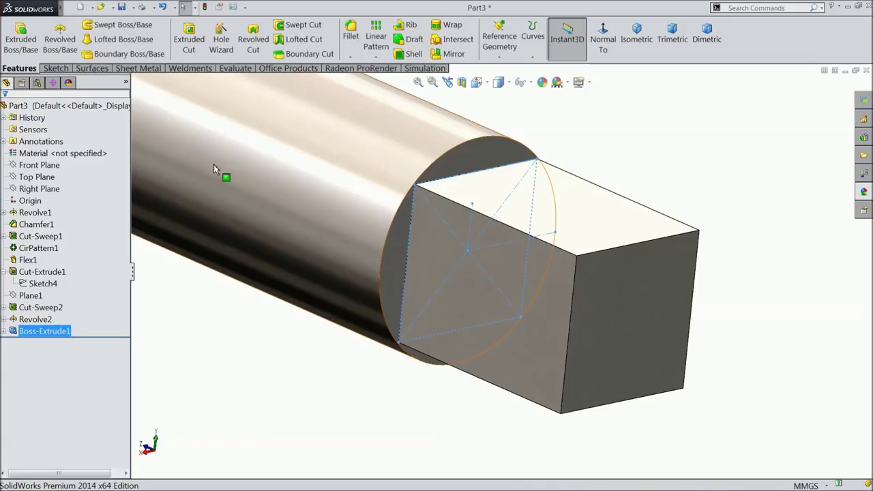
left_click(350, 31)
Fillet the circular shank-to-drive edge with a 0.2 mm radius
type("0.2")
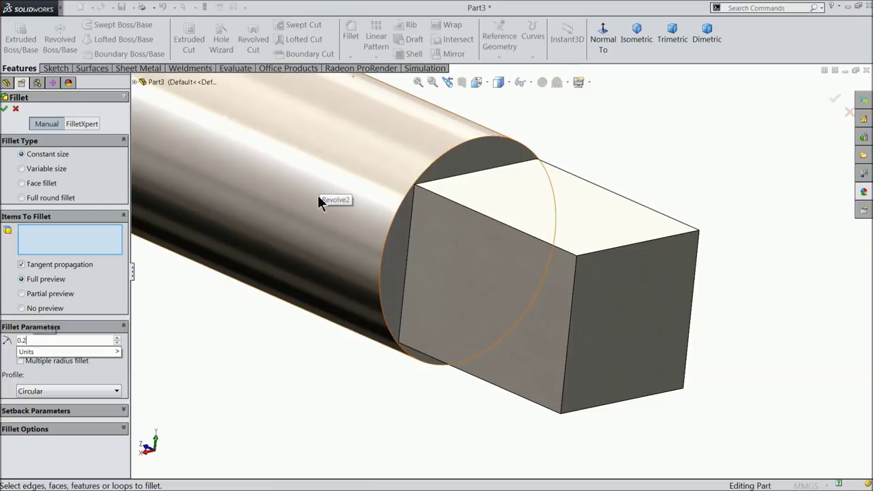
left_click(466, 148)
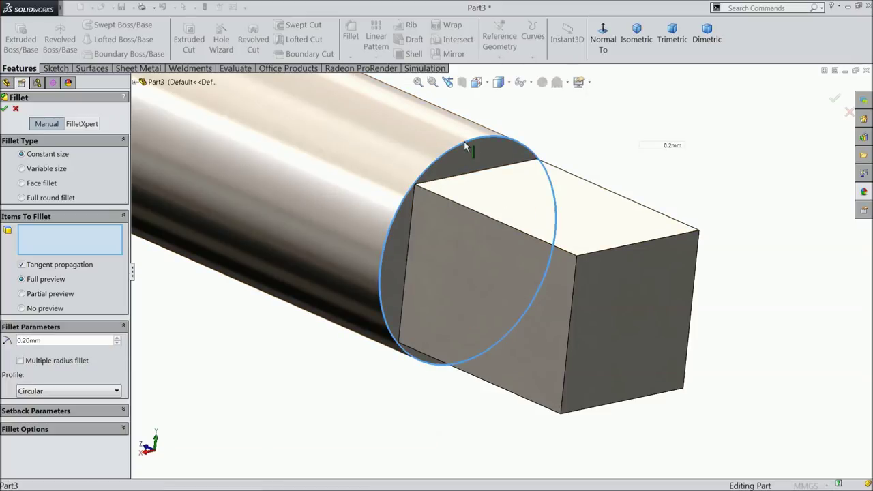
left_click(468, 165)
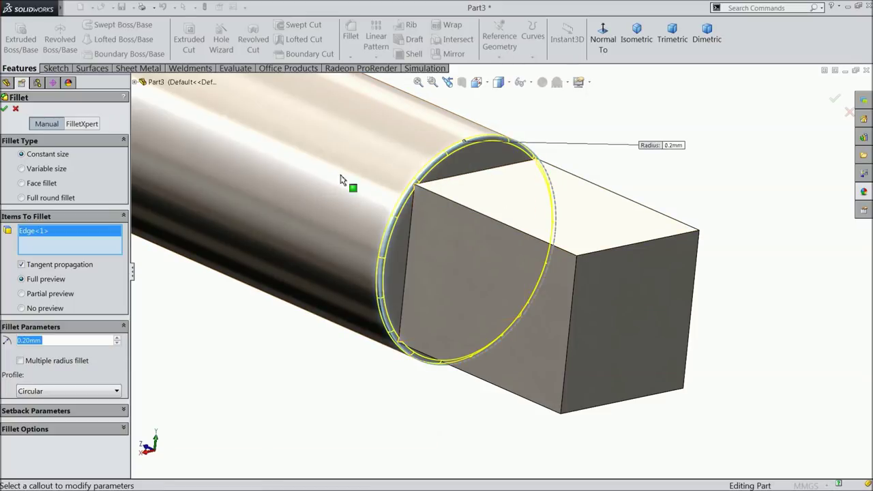
left_click(5, 108)
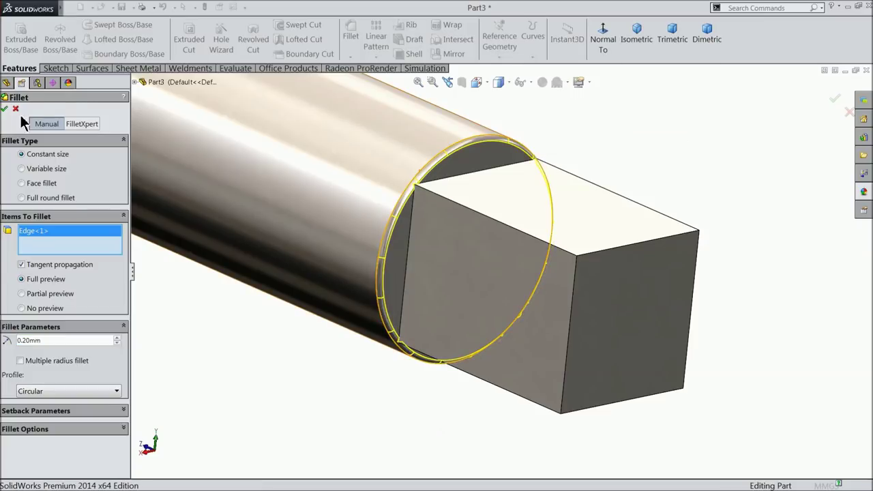
scroll(532, 271, "up", 2)
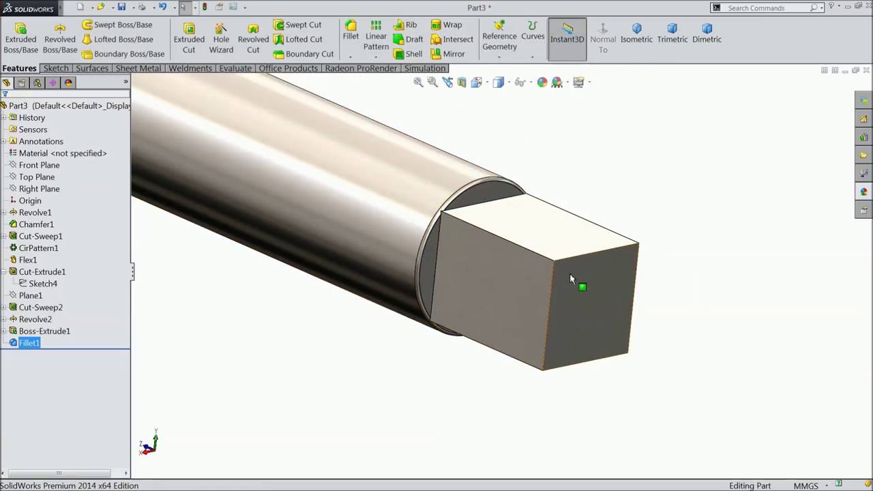
mouse_move(577, 281)
middle_mouse_down()
mouse_move(586, 275)
mouse_move(577, 276)
middle_mouse_up()
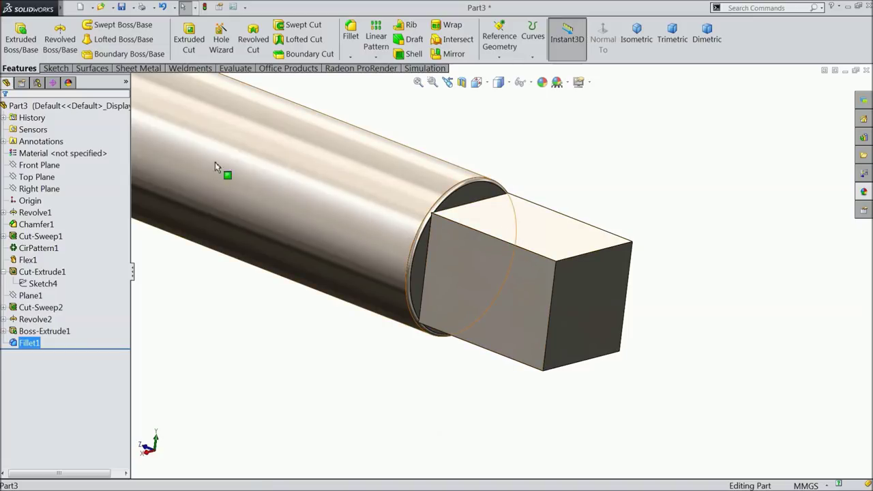
Start a sketch on the Right Plane, viewed normal to it, with the Line tool
left_click(38, 189)
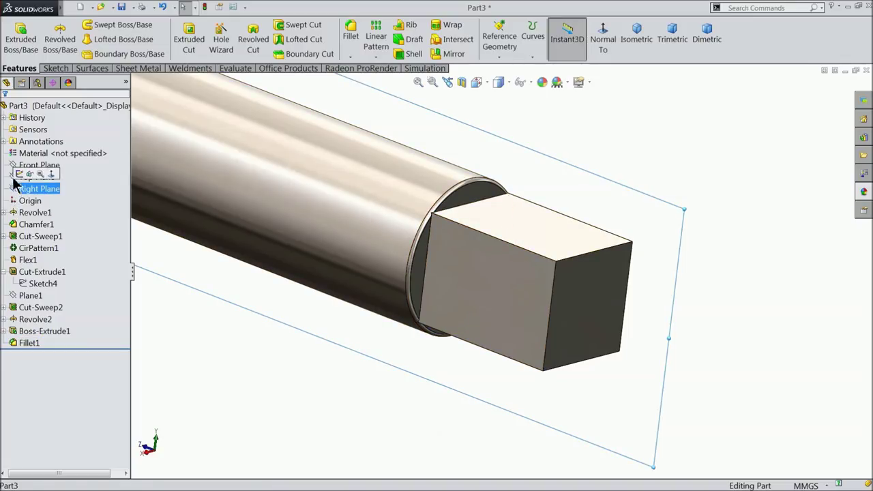
left_click(24, 171)
left_click(601, 43)
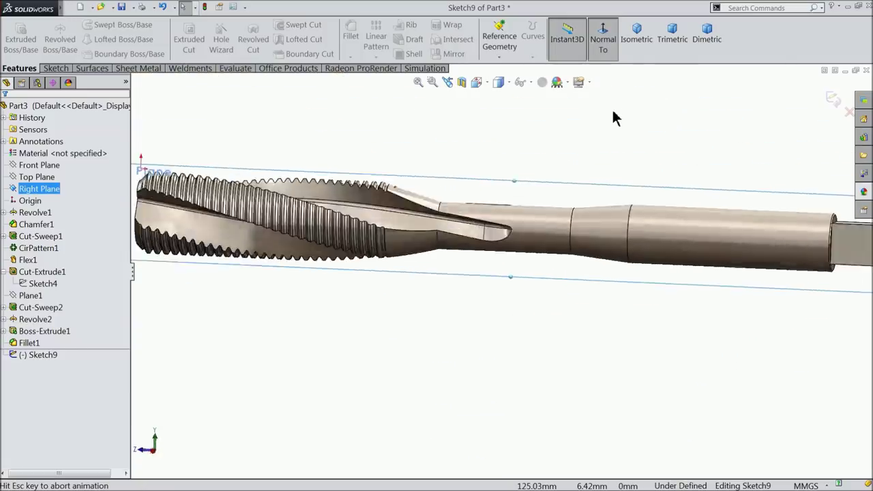
scroll(668, 269, "down", 3)
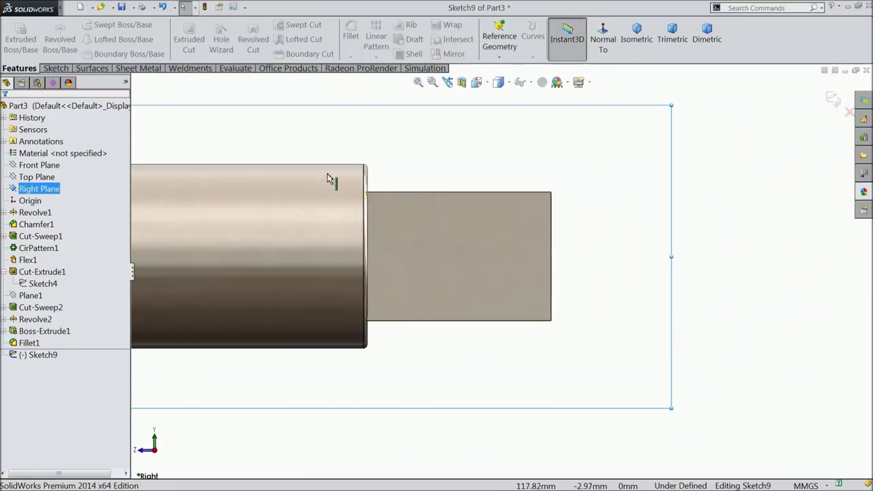
left_click(56, 68)
left_click(79, 30)
scroll(614, 272, "down", 3)
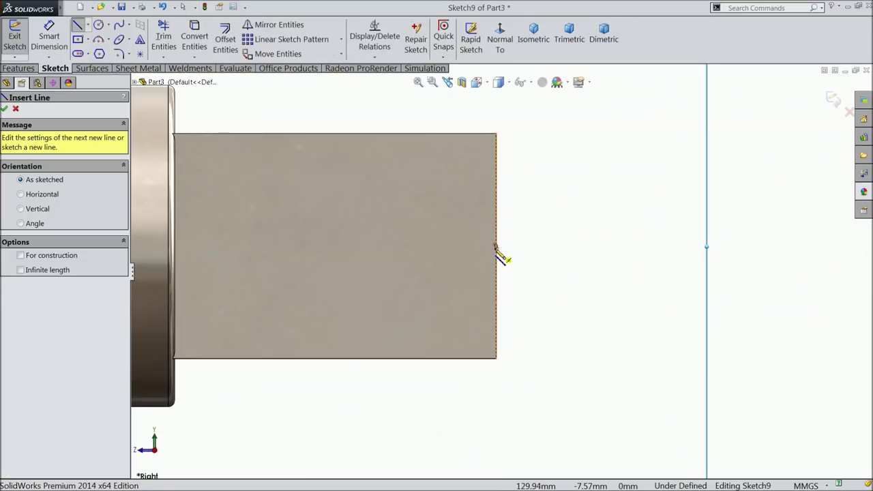
Draw horizontal, vertical, top horizontal and slanted lines forming a closed profile across the drive corner
left_click(496, 247)
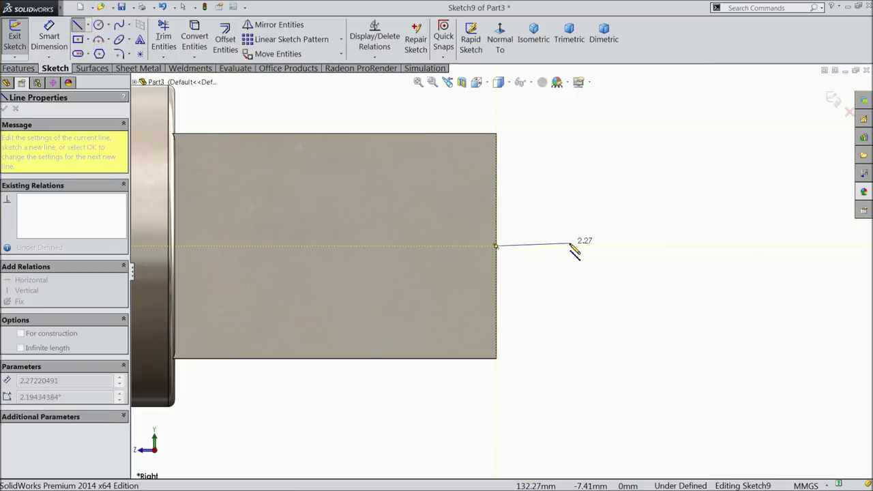
left_click(569, 246)
scroll(573, 123, "up", 2)
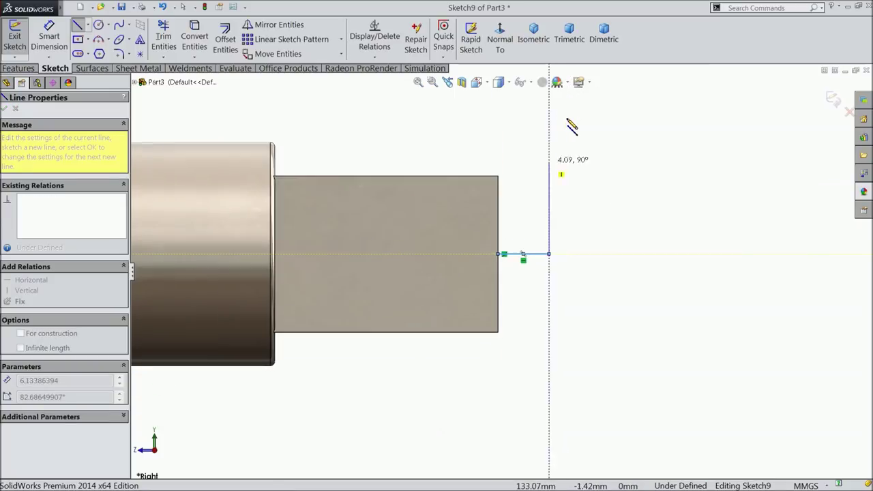
left_click(549, 133)
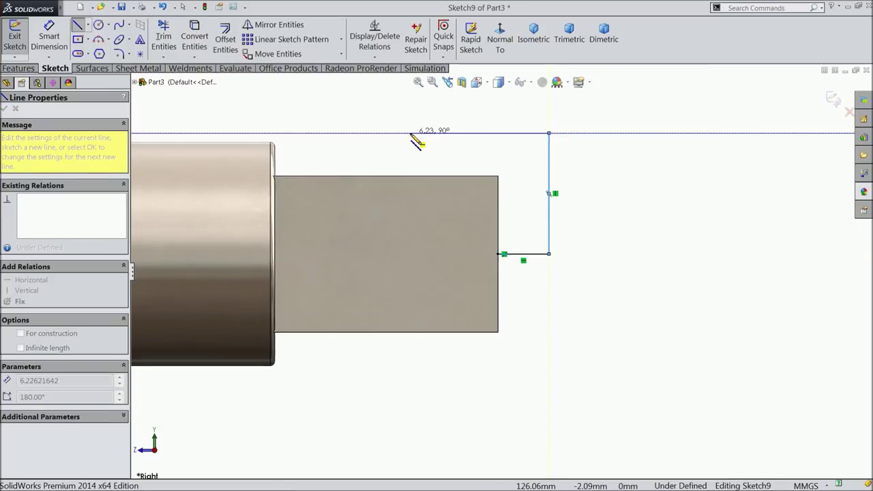
left_click(408, 133)
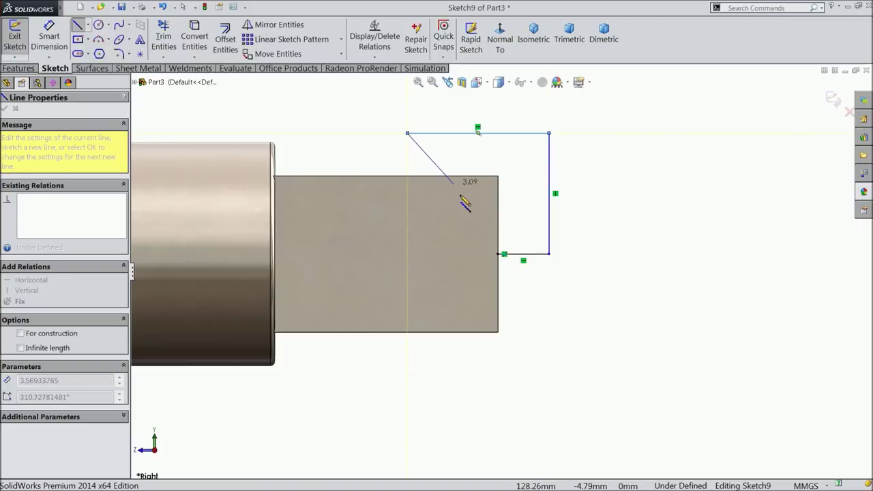
left_click(498, 253)
right_click(609, 181)
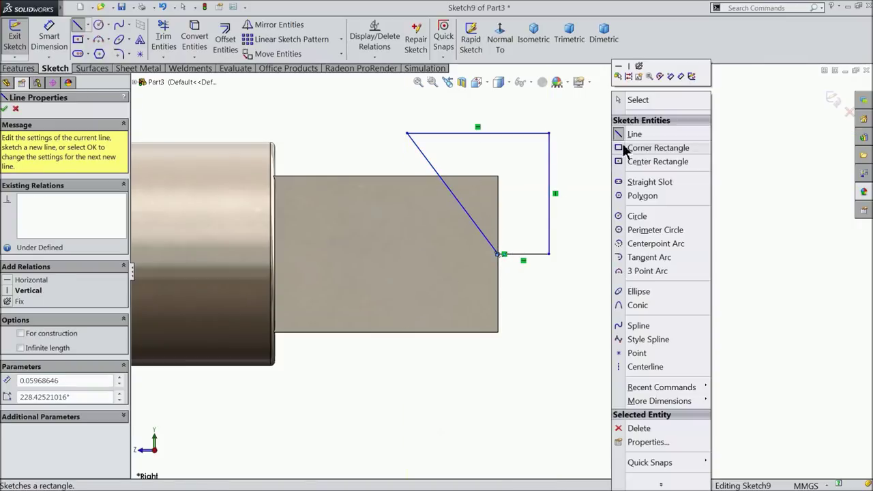
left_click(633, 97)
Delete the stray 0.06 mm line from the profile
scroll(498, 252, "down", 8)
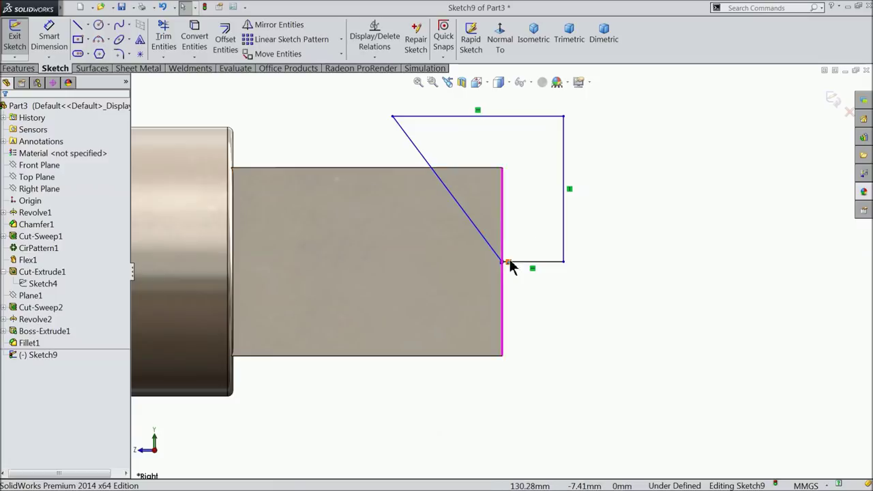
left_click(466, 269)
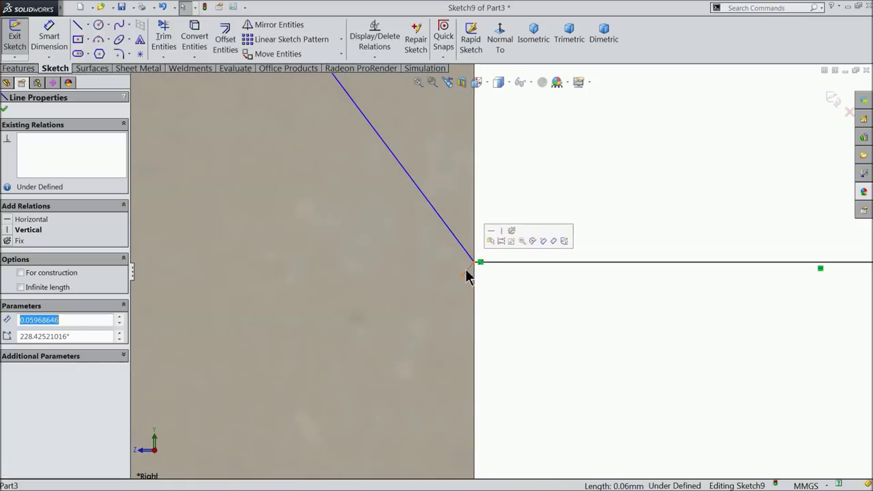
key("Delete")
scroll(501, 273, "up", 3)
scroll(502, 276, "up", 5)
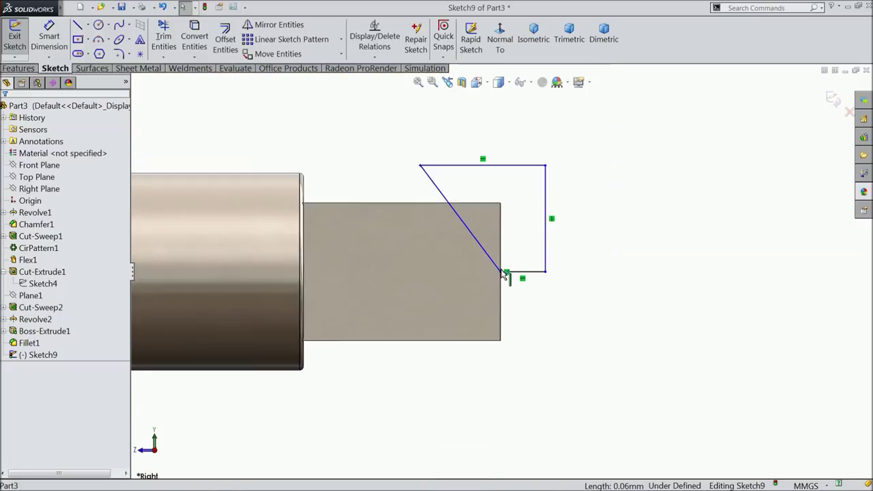
left_click(18, 69)
left_click(255, 41)
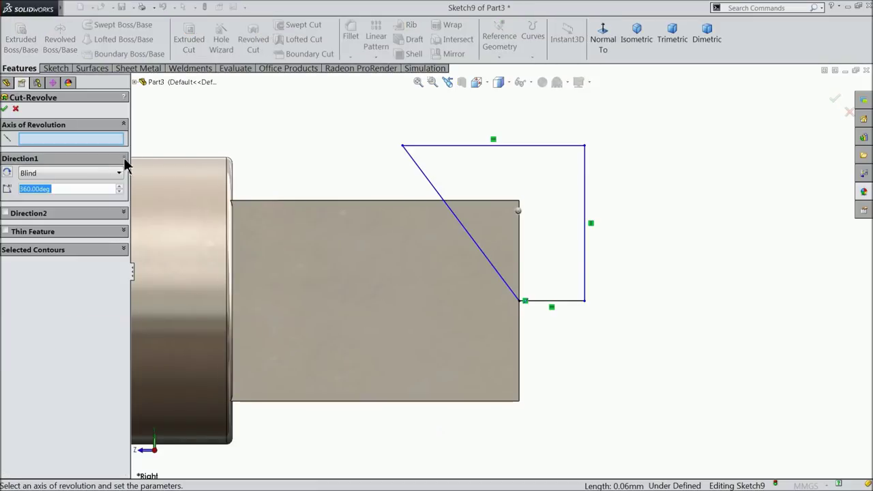
Revolve-cut the profile 360° about its bottom horizontal line to point the drive tip
left_click(549, 302)
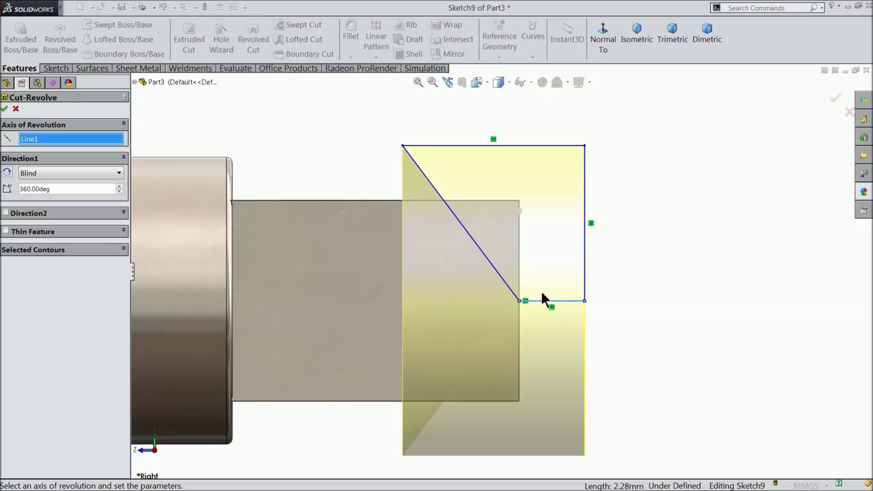
left_click(834, 100)
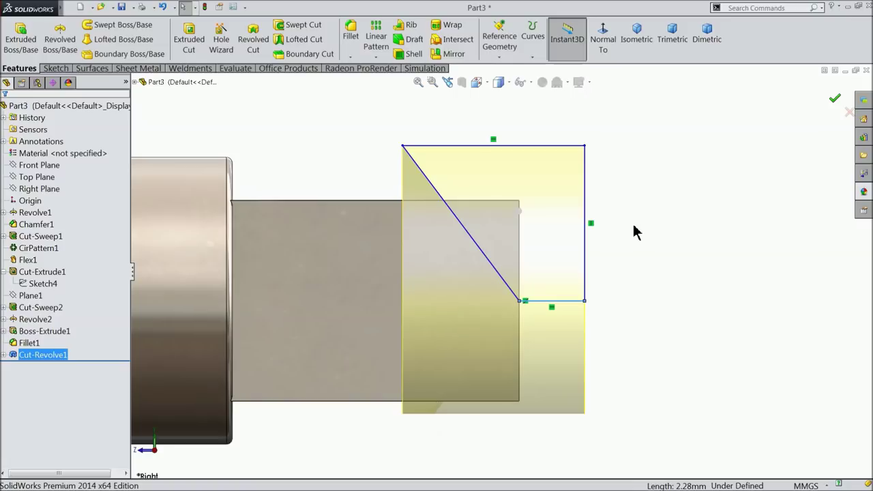
middle_click_drag(633, 230, 583, 266)
scroll(425, 273, "up", 3)
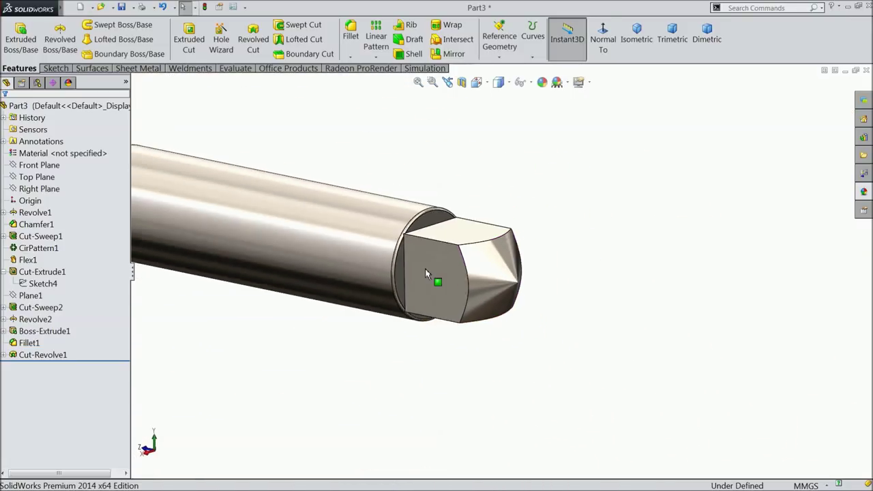
scroll(425, 272, "up", 5)
middle_click_drag(448, 273, 463, 294)
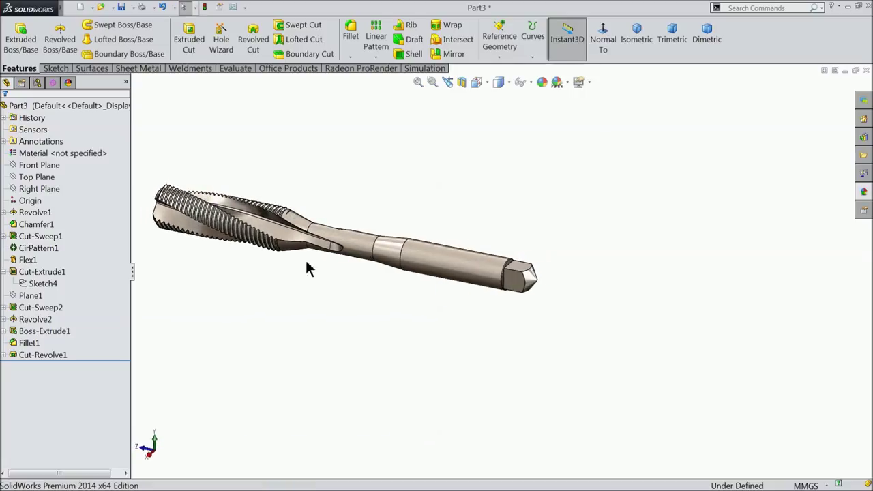
middle_click_drag(307, 268, 342, 212)
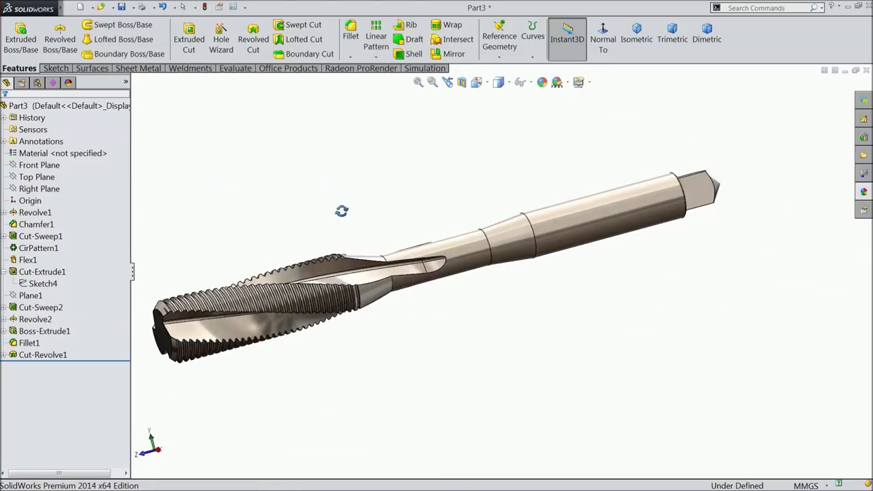
left_click(636, 39)
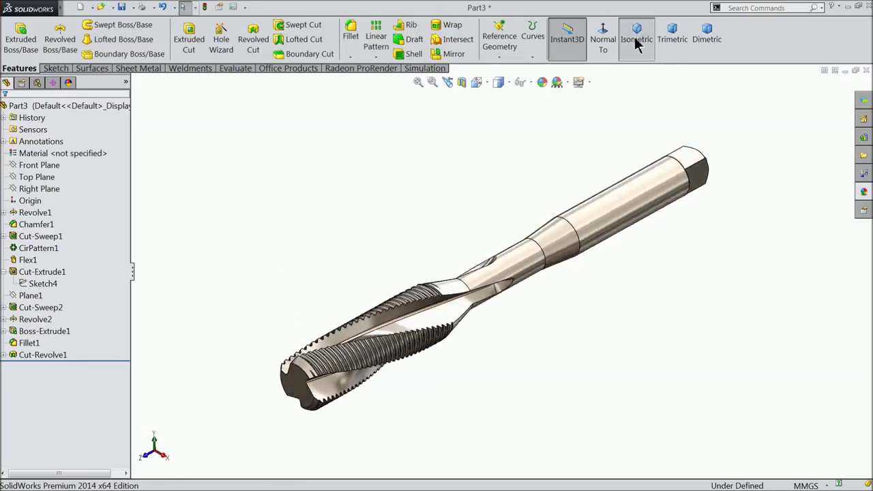
Inspect the shank and display the Revolve2 dimensions
middle_click_drag(497, 311, 467, 282)
scroll(719, 234, "down", 3)
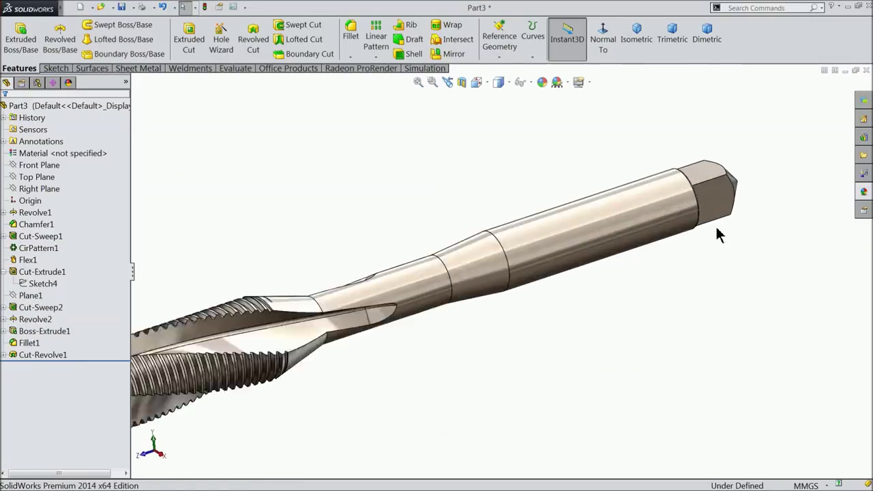
scroll(719, 234, "down", 2)
left_click(523, 270)
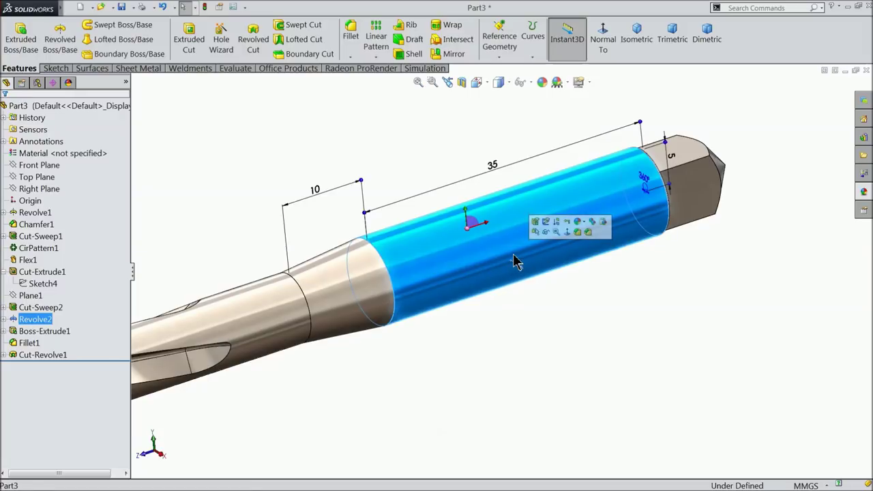
middle_click_drag(516, 258, 501, 252)
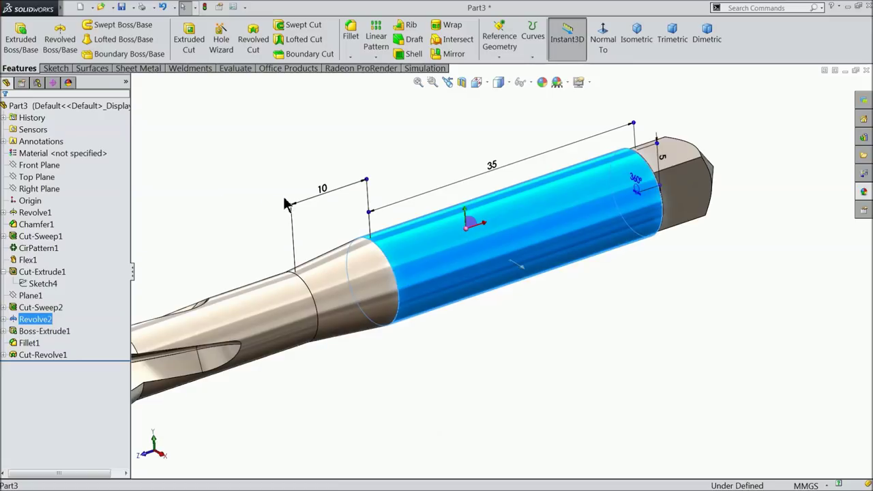
left_click(29, 189)
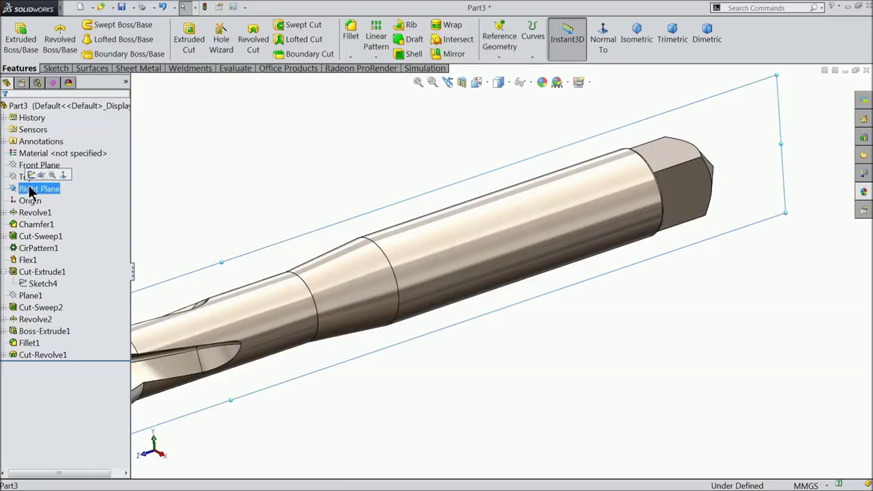
Start a Right Plane sketch and draw a centerline along the shank
left_click(40, 174)
left_click(602, 42)
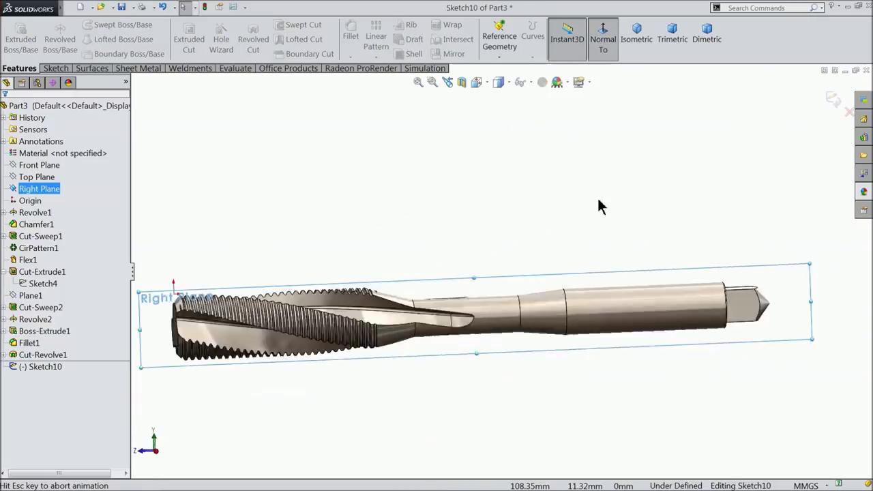
scroll(674, 288, "down", 5)
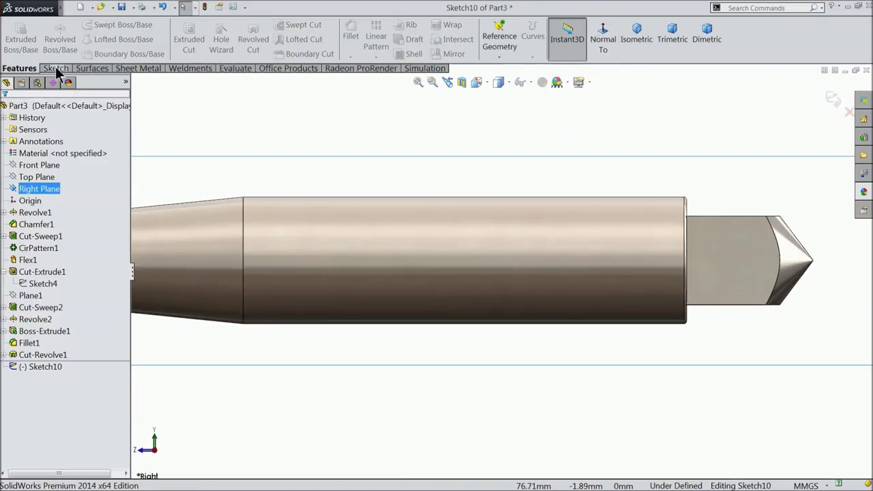
left_click(56, 68)
left_click(87, 25)
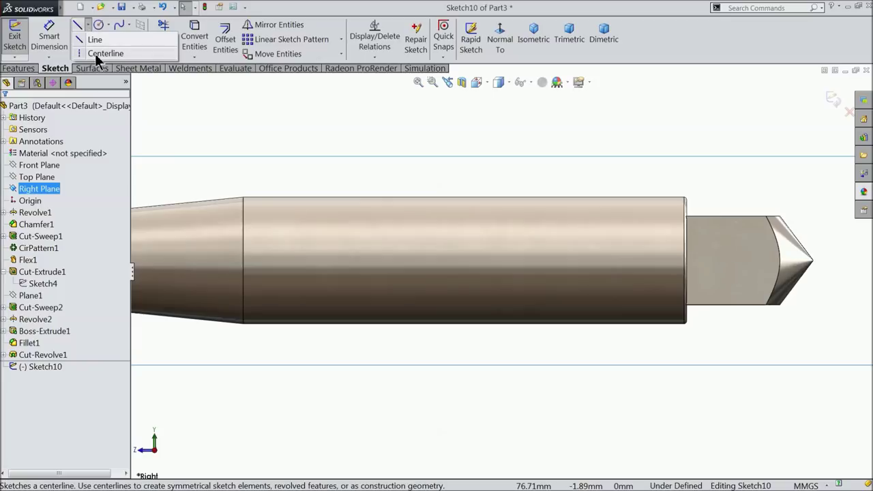
left_click(99, 55)
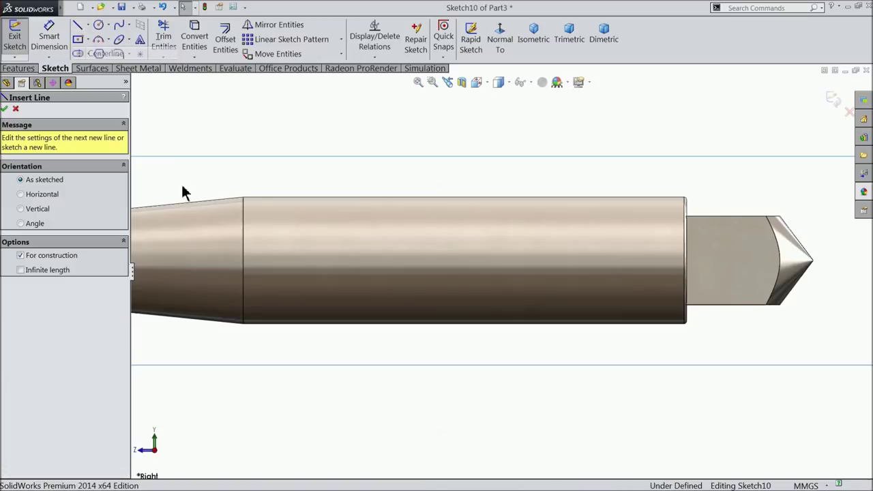
left_click(261, 287)
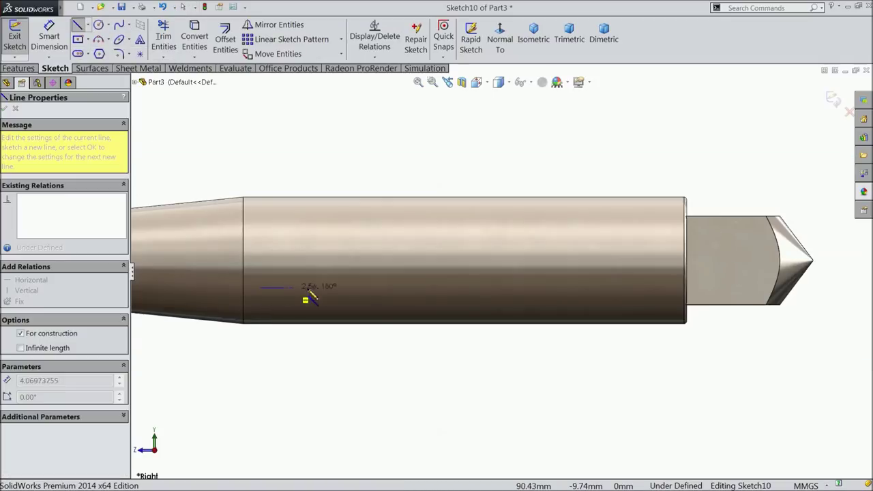
left_click(656, 288)
right_click(595, 146)
left_click(597, 111)
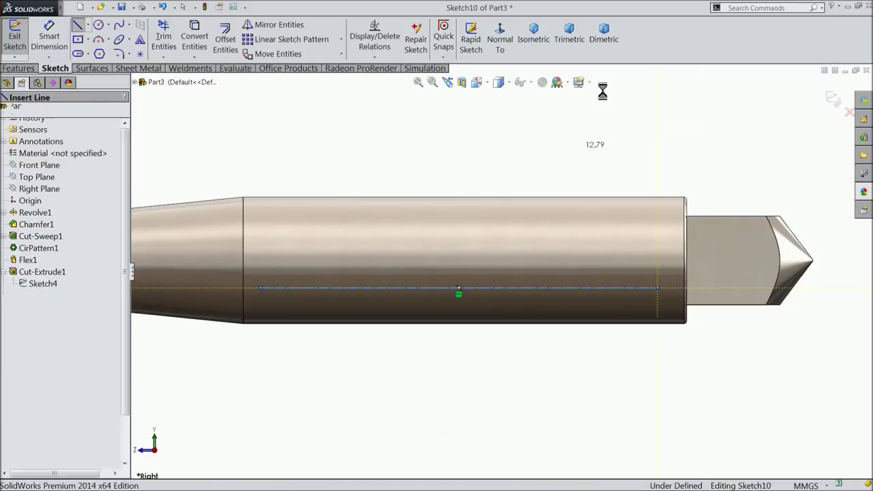
Add 'DORMER M14X1.5' text along the centerline in bold Century Gothic, height 2 mm
left_click(139, 39)
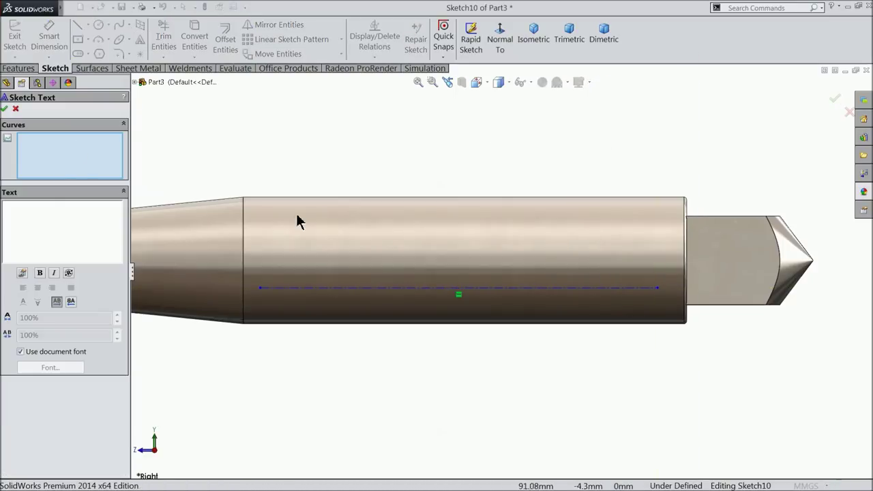
left_click(362, 287)
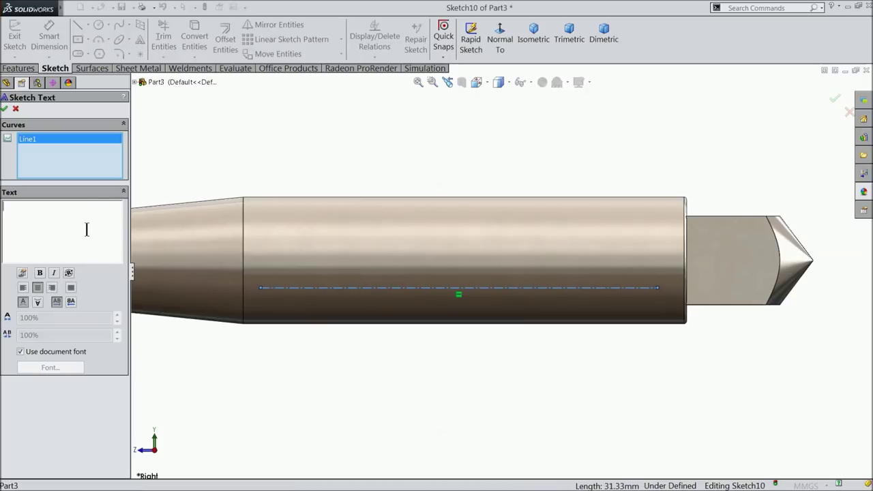
type("DOR")
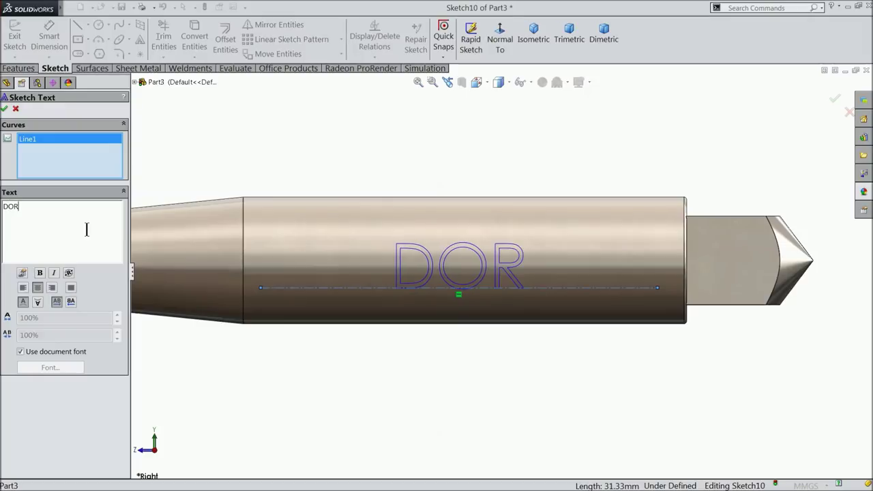
type("MER")
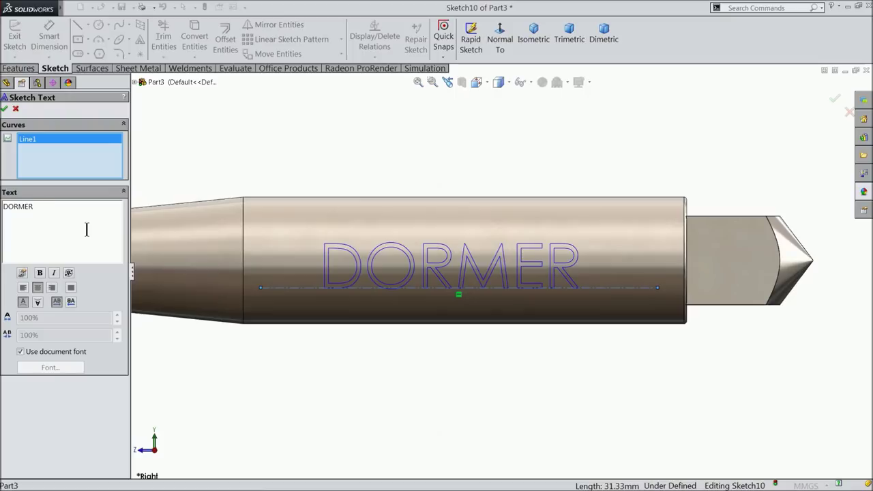
type(" M")
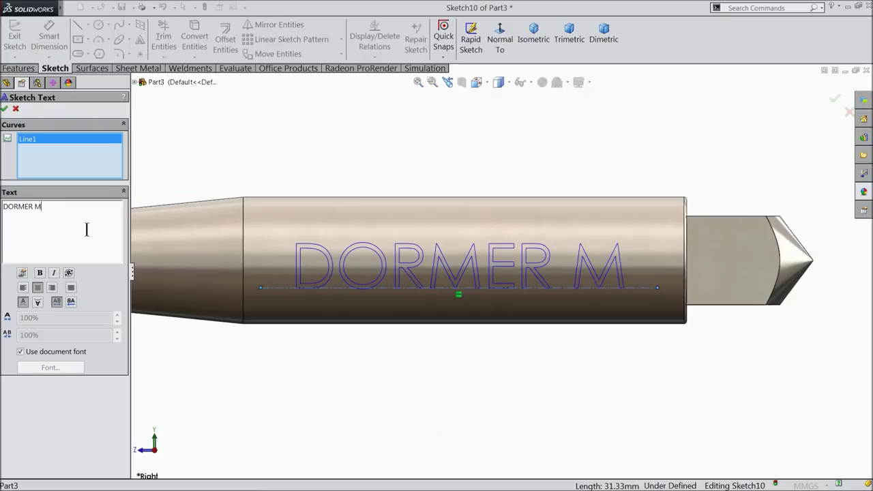
type("14X1.5")
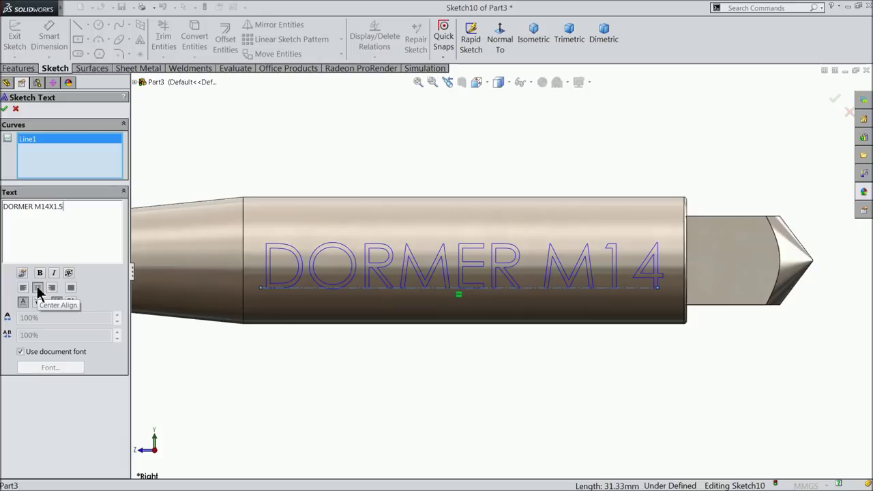
left_click(21, 351)
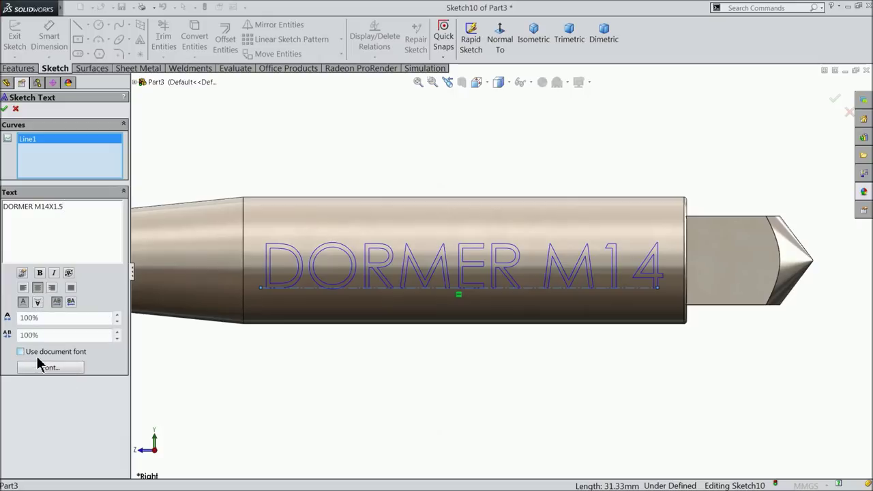
left_click(50, 367)
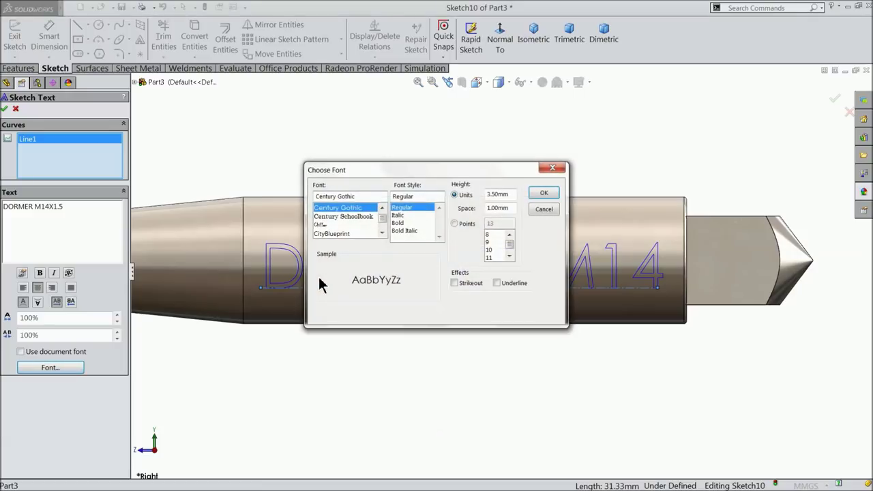
left_click(399, 223)
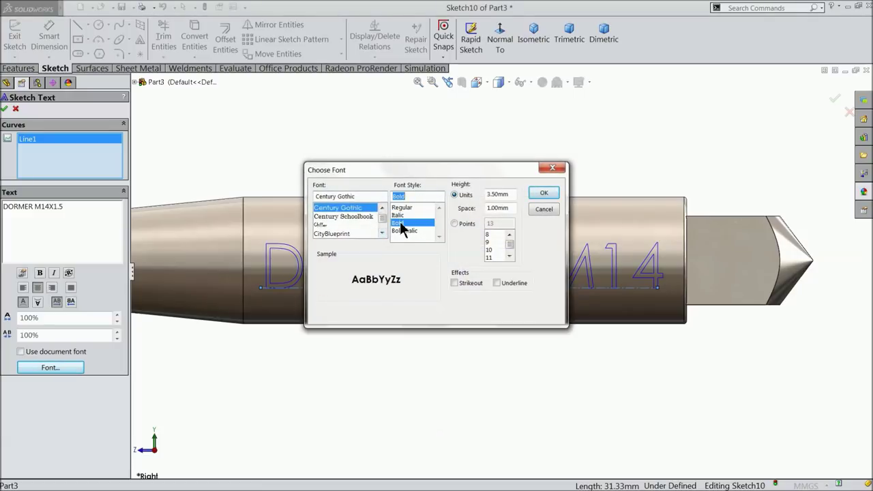
double_click(512, 195)
type("2.5")
left_click(544, 193)
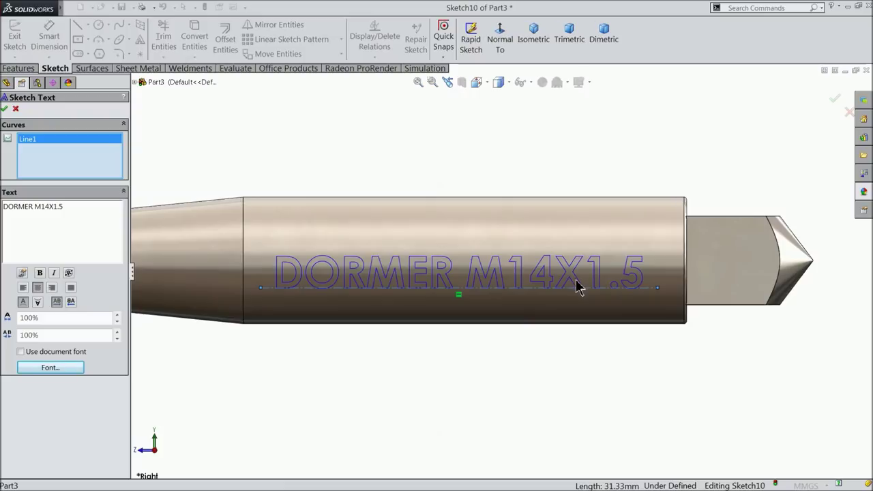
left_click(5, 109)
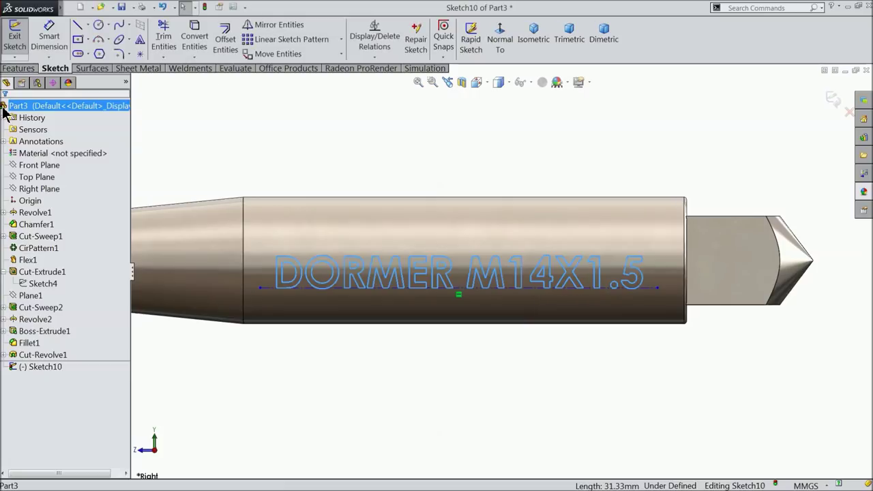
Wrap the text sketch as a 0.20 mm deboss onto the cylindrical shank face
left_click(834, 100)
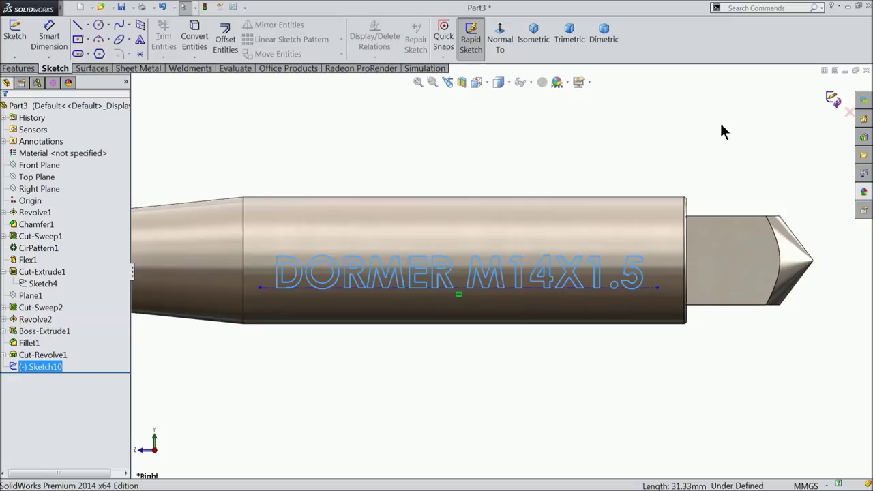
left_click(19, 68)
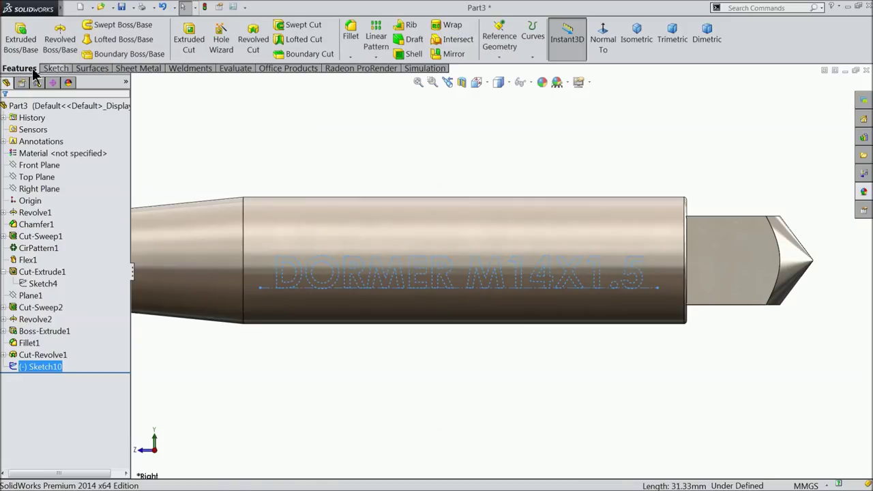
left_click(452, 28)
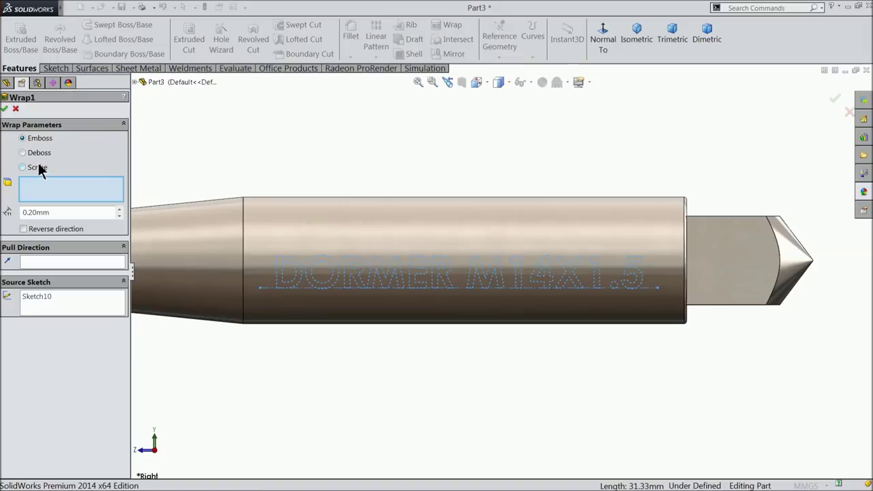
left_click(22, 154)
middle_click_drag(181, 237, 218, 267)
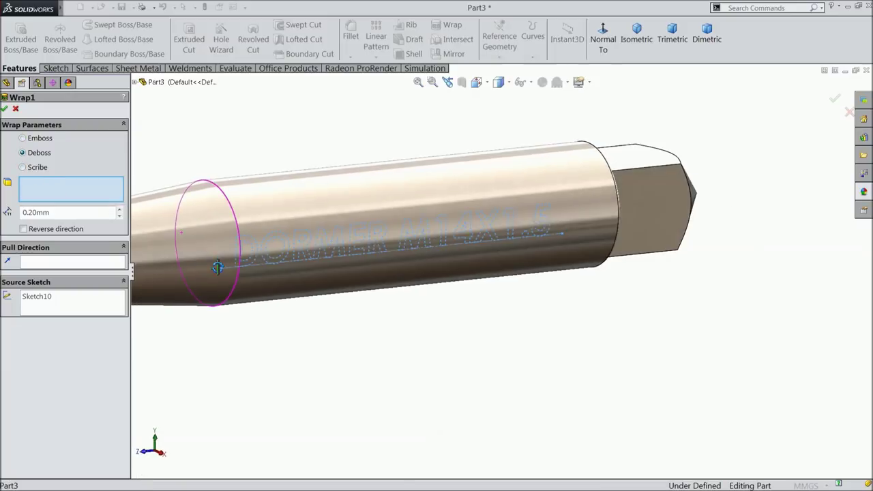
left_click(259, 206)
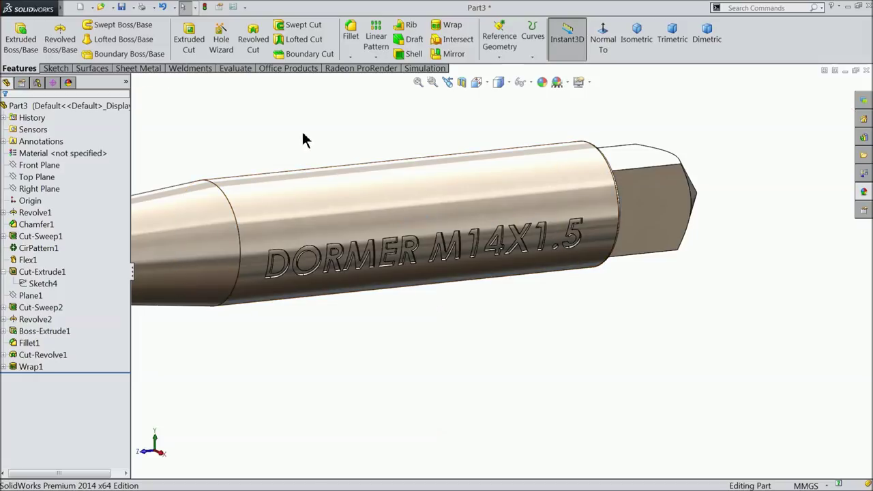
Apply the black appearance swatch to the Wrap1 engraving on the shank
scroll(381, 304, "down", 5)
middle_click_drag(420, 266, 396, 236)
scroll(372, 218, "down", 3)
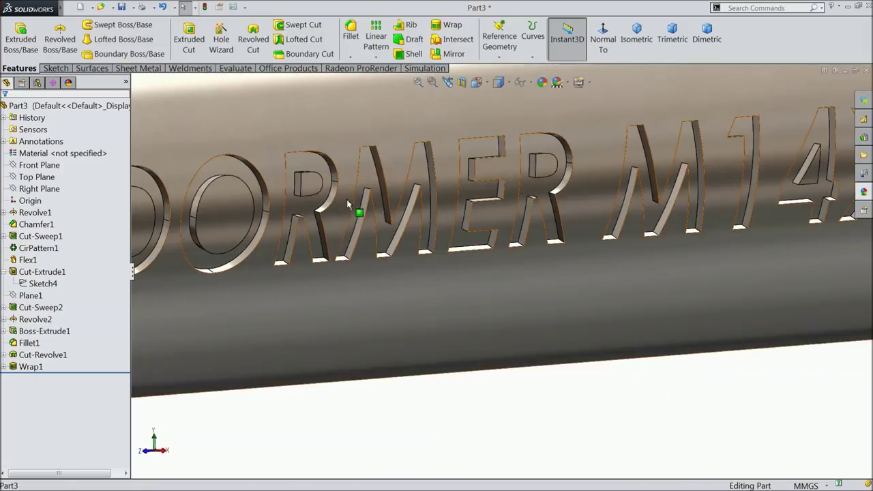
middle_click_drag(353, 199, 403, 238)
scroll(374, 227, "up", 5)
left_click(30, 366)
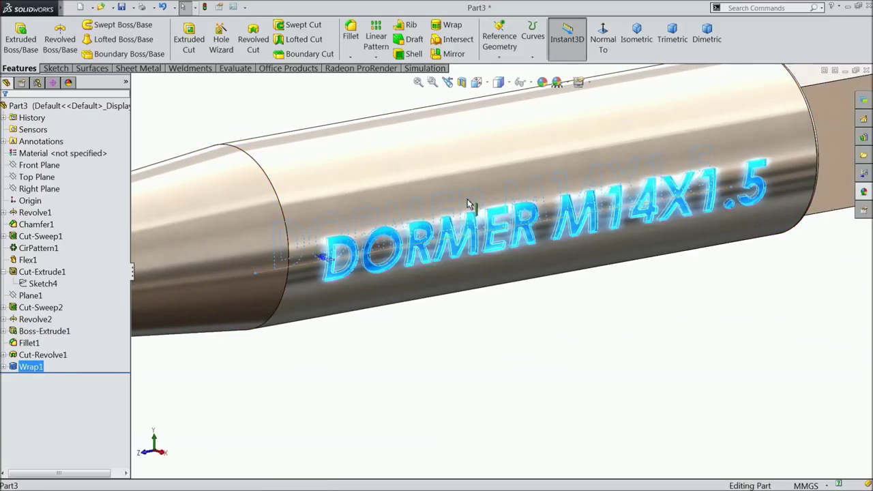
left_click(541, 84)
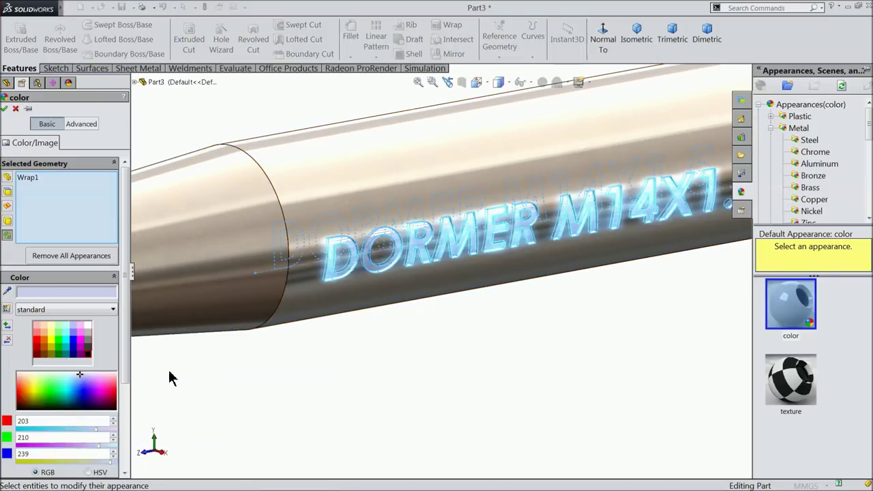
left_click(87, 352)
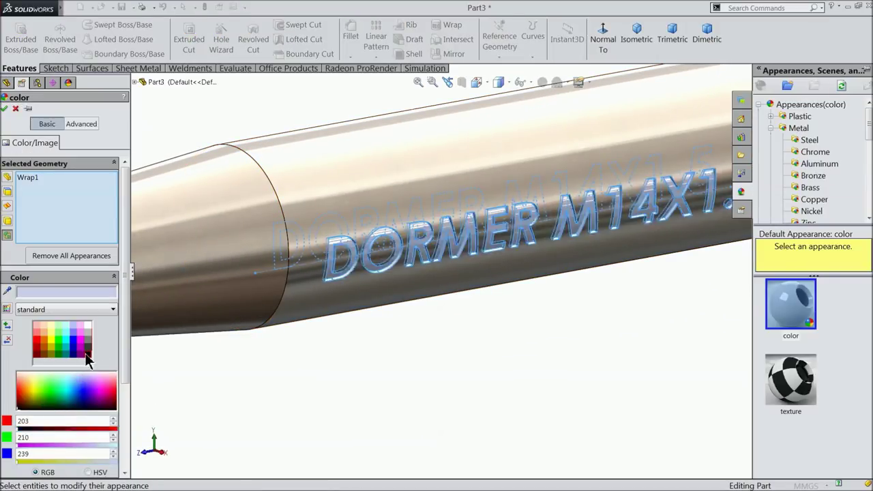
left_click(5, 109)
mouse_move(464, 347)
middle_mouse_down()
mouse_move(444, 267)
mouse_move(465, 339)
middle_mouse_up()
scroll(436, 310, "up", 5)
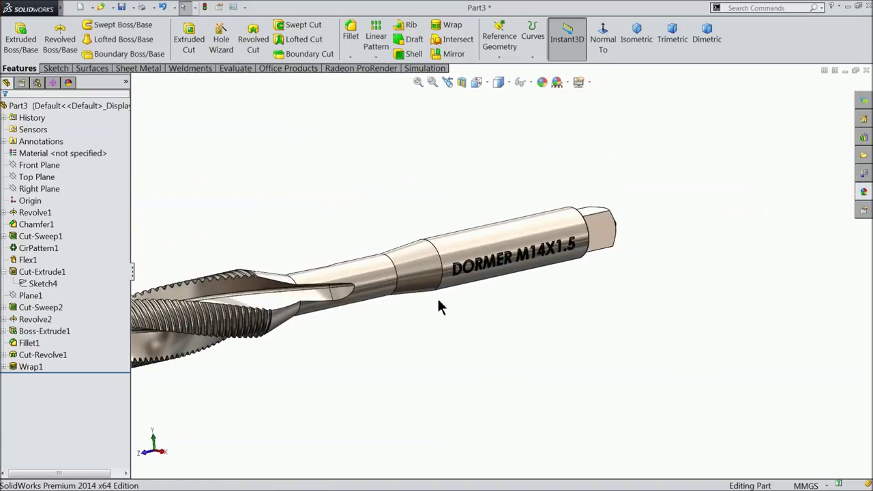
scroll(438, 306, "up", 3)
middle_click_drag(443, 309, 339, 226)
scroll(370, 318, "up", 3)
scroll(370, 319, "down", 3)
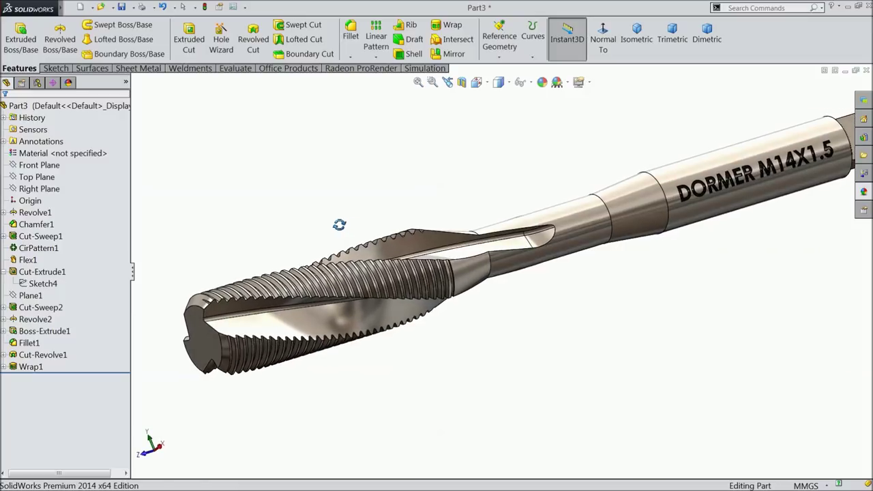